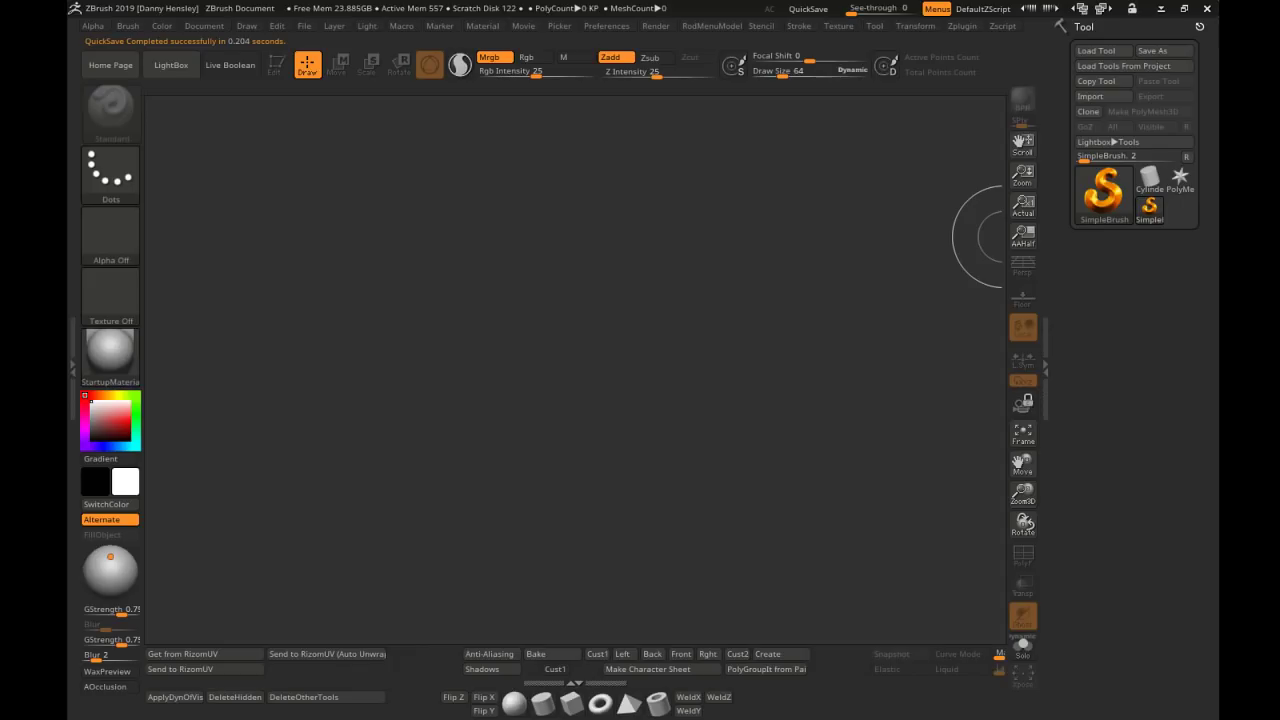
Load the Cube.ZPR project and scale the cube down vertically into a thin, flat slab
click(170, 65)
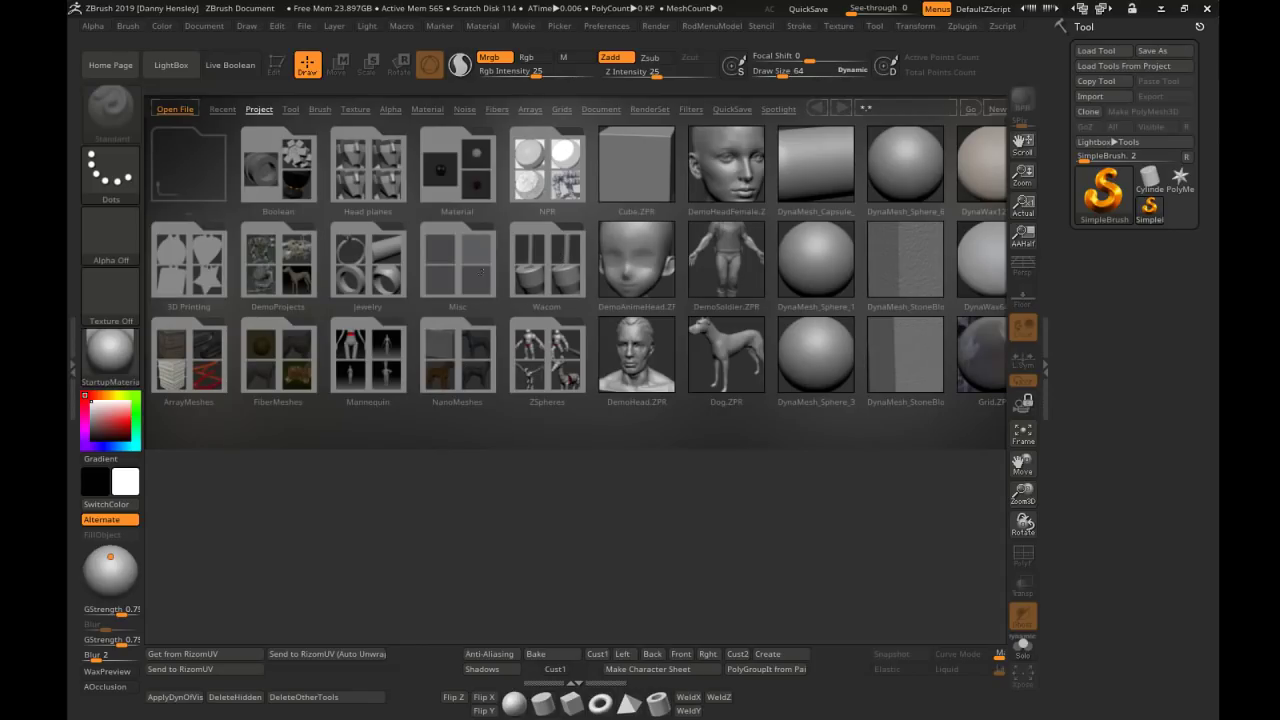
click(619, 186)
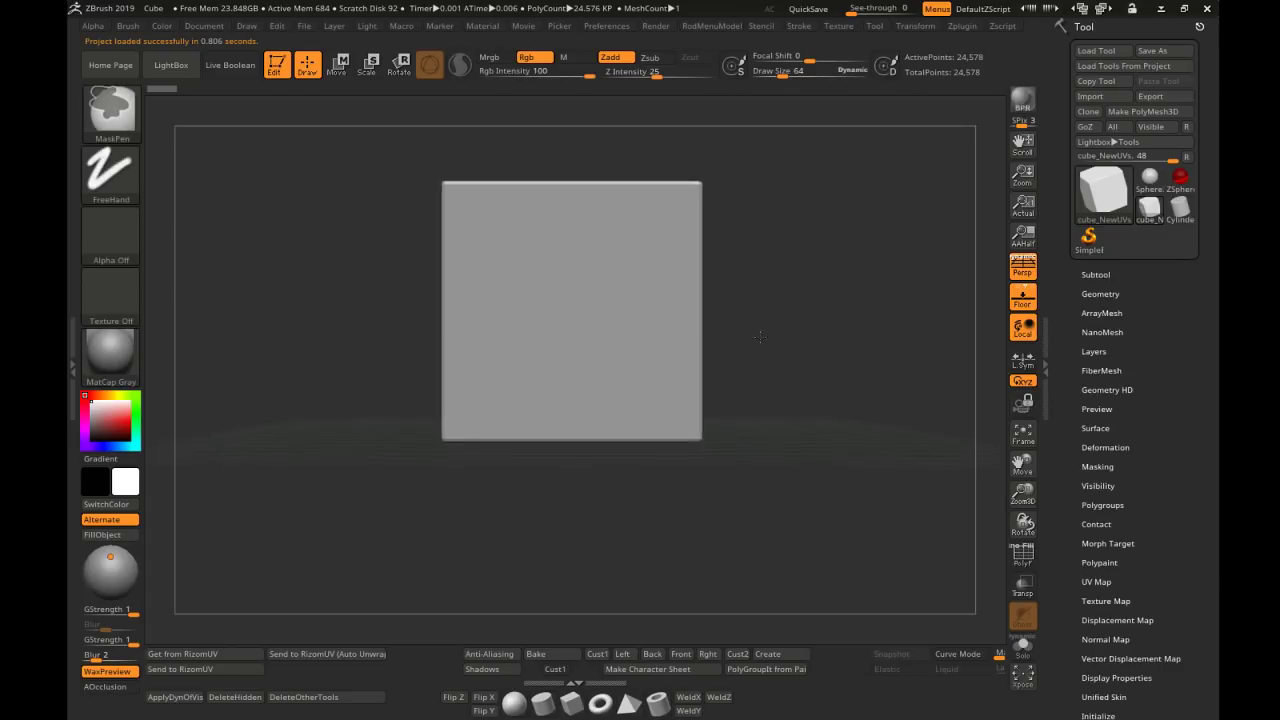
key(w)
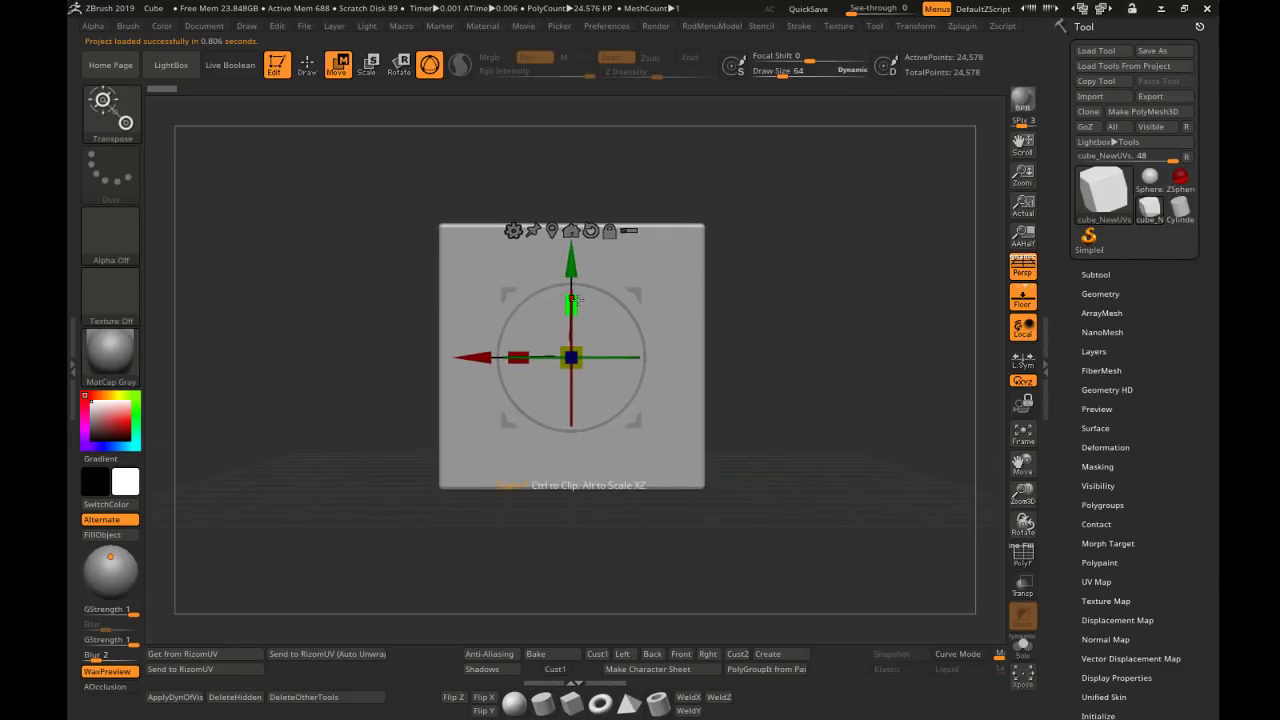
drag(573, 299, 573, 390)
drag(750, 399, 655, 415)
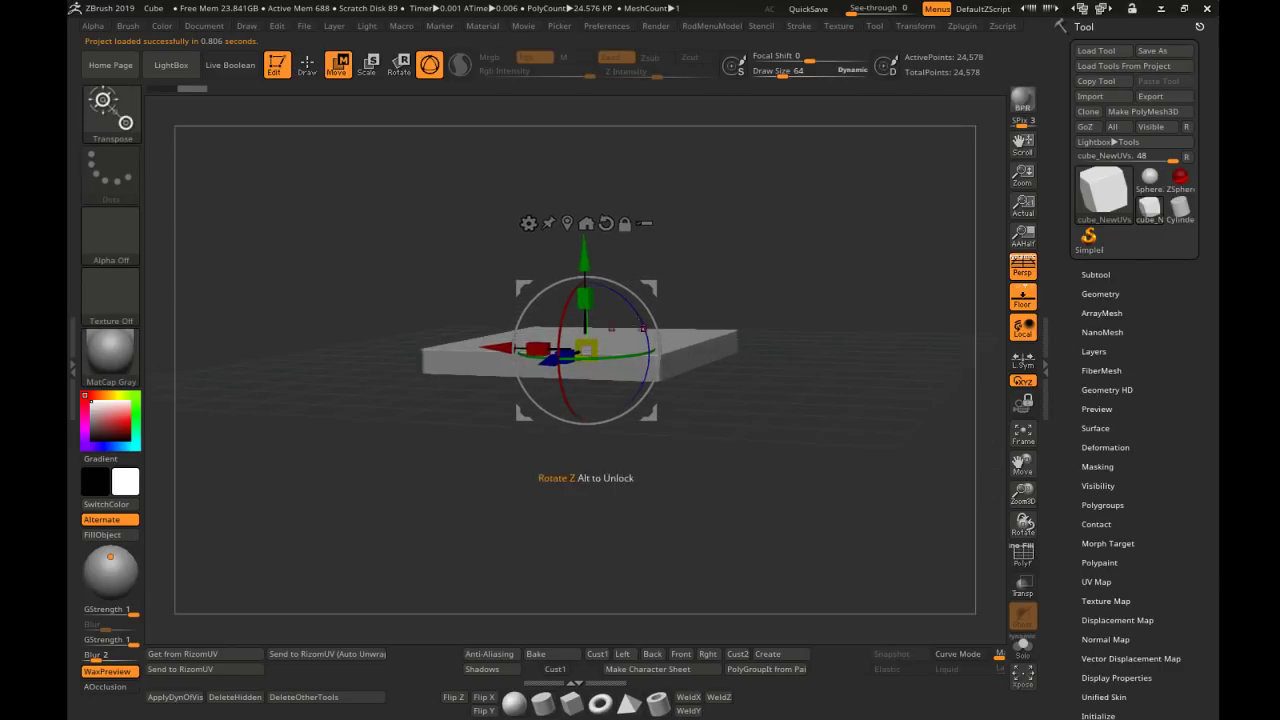
drag(585, 298, 586, 348)
mouse_move(468, 236)
mouse_down()
mouse_move(506, 234)
mouse_move(500, 212)
mouse_up()
Return to Draw mode, hide the floor grid and display the slab's PolyFrame
click(310, 74)
drag(564, 287, 628, 348)
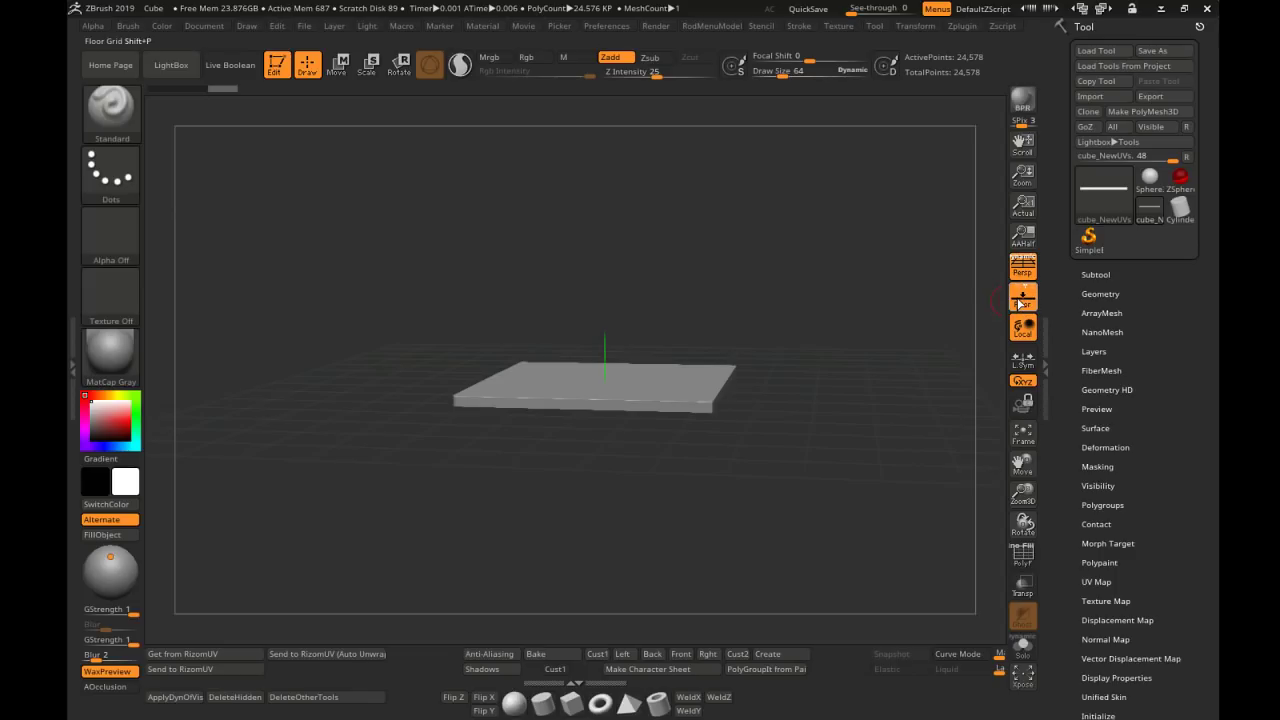
click(1022, 300)
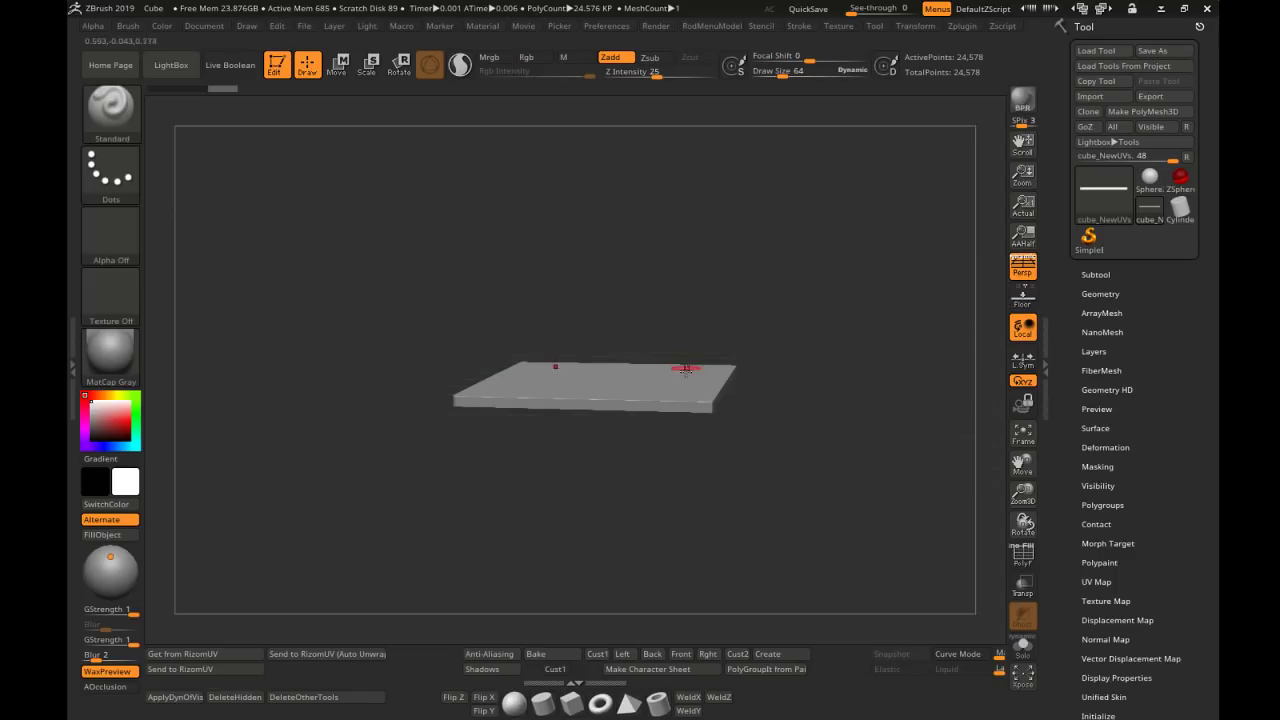
drag(686, 371, 706, 314)
key(f)
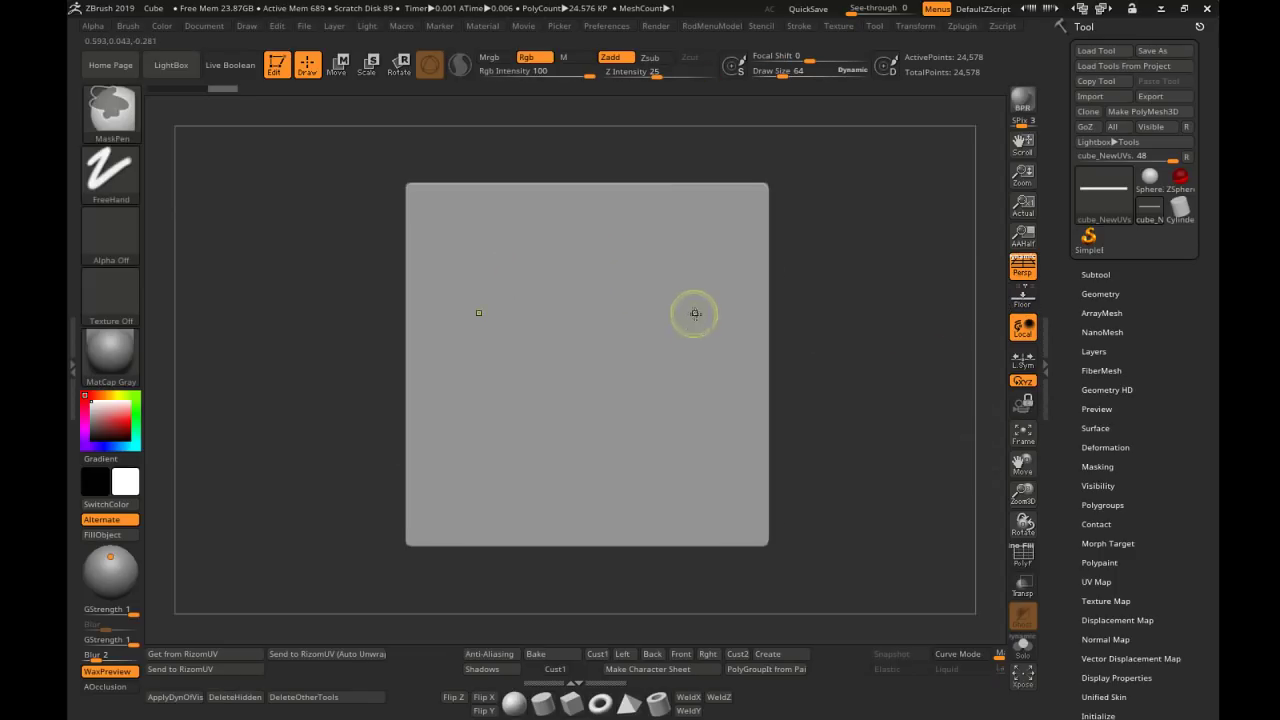
key(shift+f)
right_drag(696, 310, 611, 300)
mouse_move(611, 300)
ctrl+mouse_down()
mouse_move(590, 362)
mouse_move(545, 385)
ctrl+mouse_up()
right_drag(523, 386, 619, 354)
key(ctrl+z)
Set the brush draw size to 146
key(s)
drag(634, 352, 647, 352)
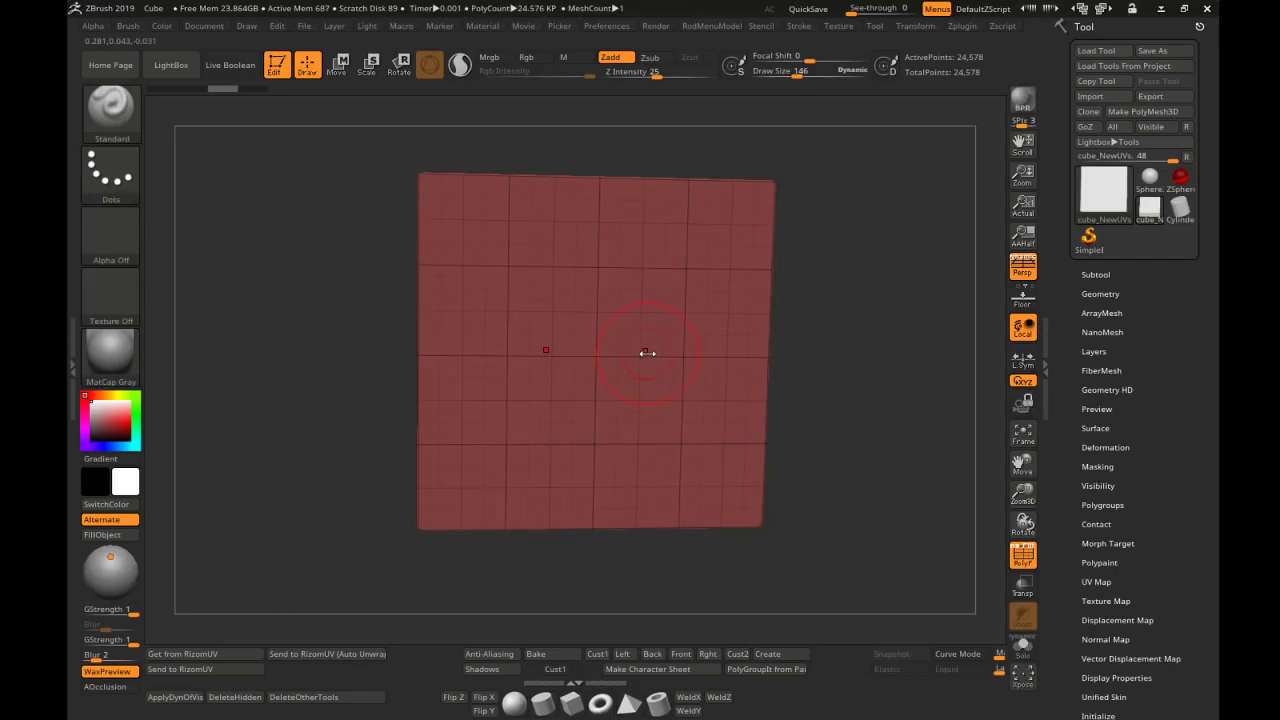
mouse_move(573, 327)
ctrl+mouse_down()
mouse_move(557, 384)
mouse_move(543, 387)
ctrl+mouse_up()
right_drag(543, 387, 480, 372)
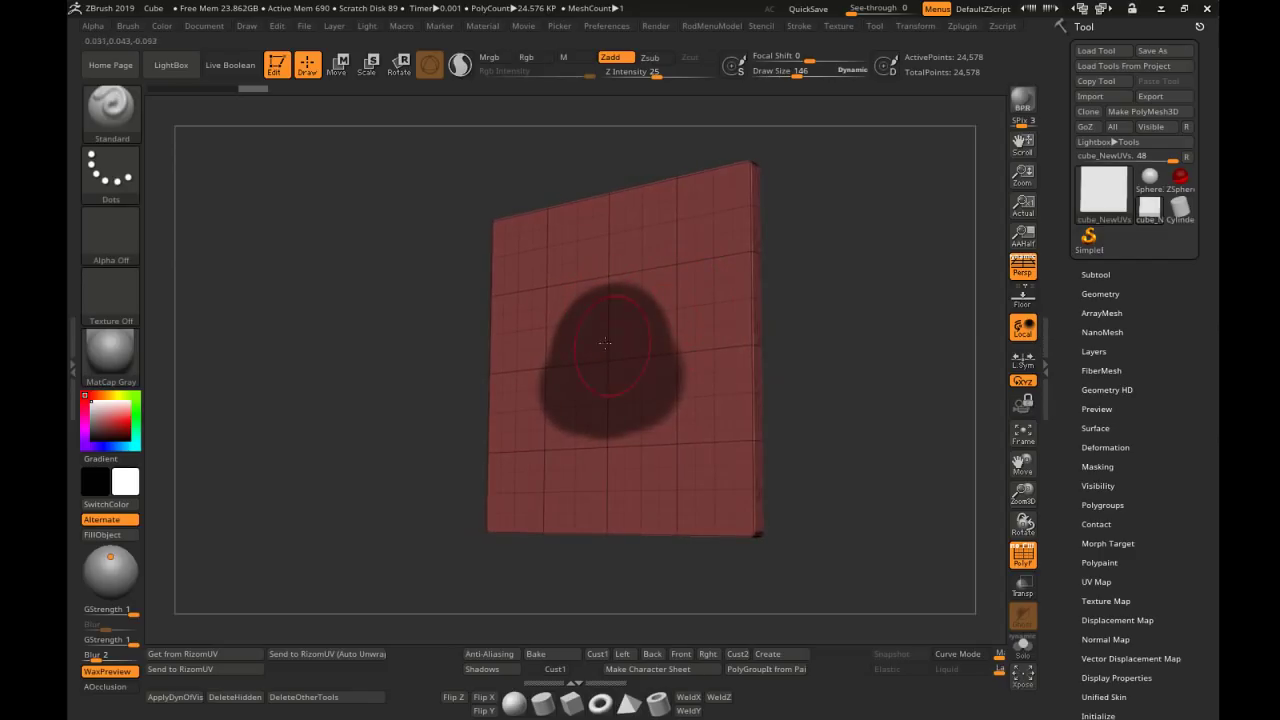
shift+right_drag(590, 348, 634, 360)
key(ctrl+z)
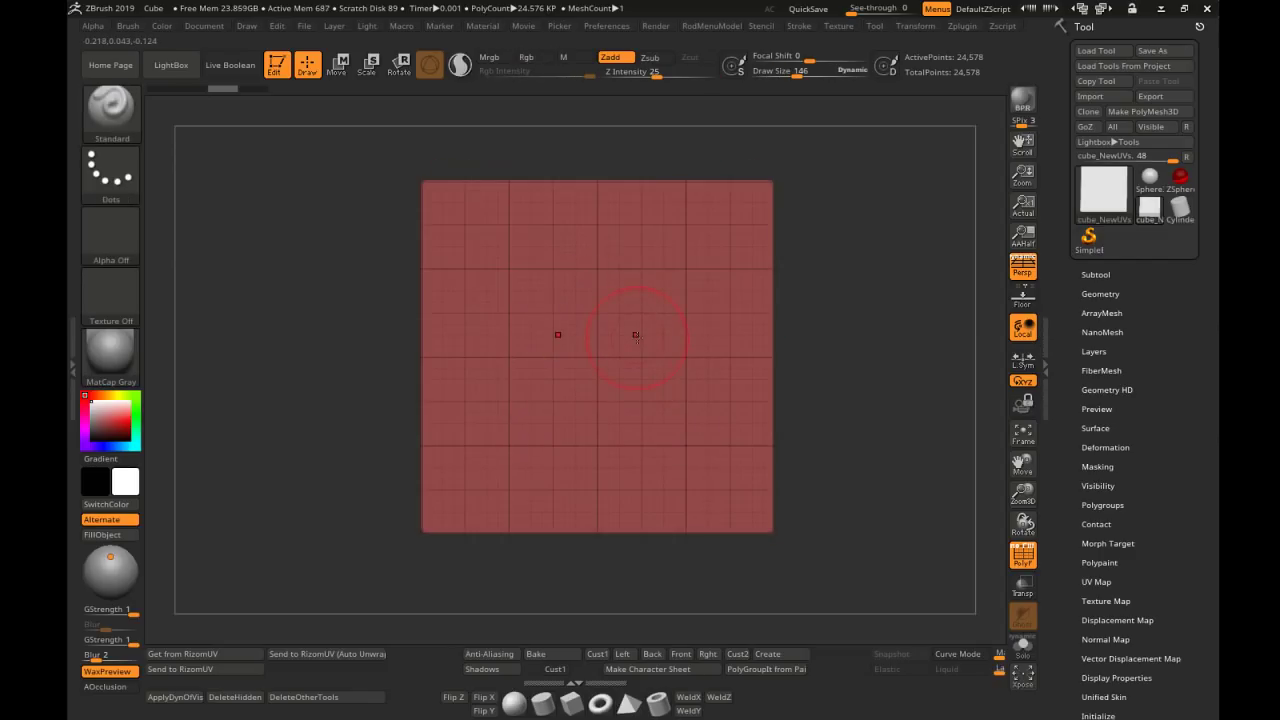
Paint a large rounded mask over the middle of the slab's broad face and hide the PolyFrame
mouse_move(588, 300)
ctrl+mouse_down()
mouse_move(550, 333)
mouse_move(665, 330)
mouse_move(586, 300)
mouse_move(460, 390)
mouse_move(597, 414)
ctrl+mouse_up()
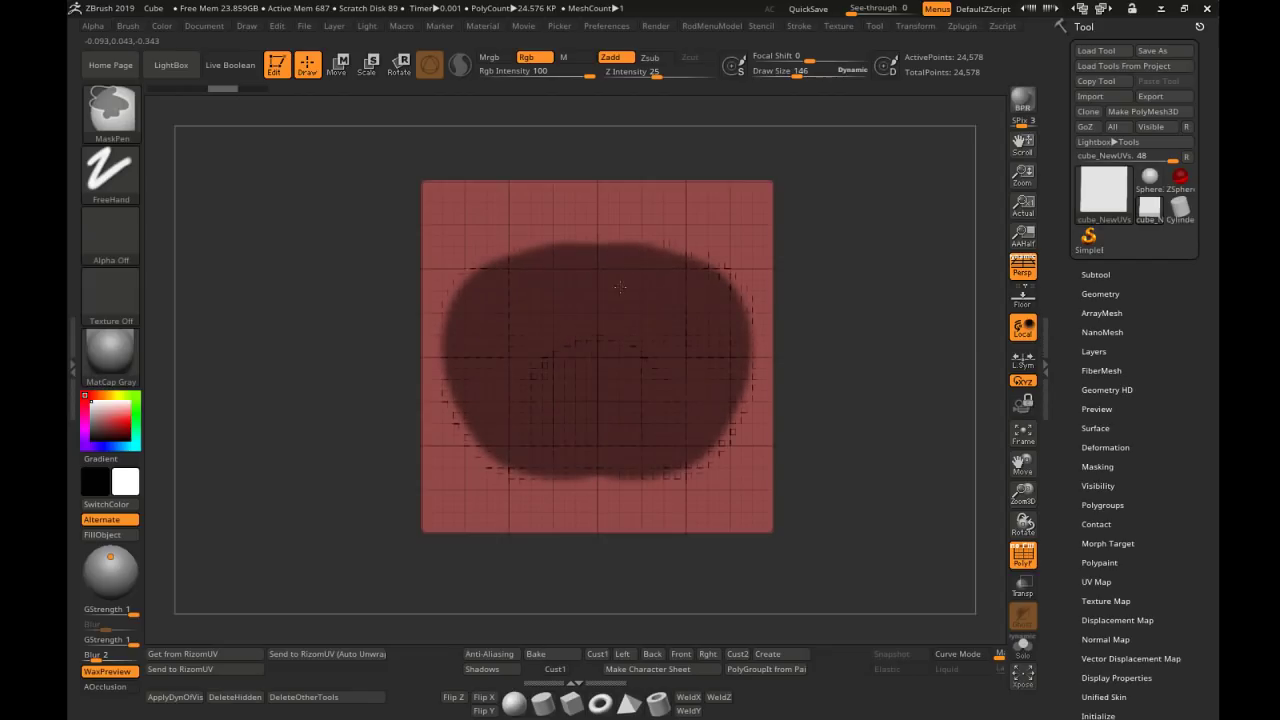
ctrl+drag(620, 287, 612, 366)
alt+drag(964, 372, 817, 314)
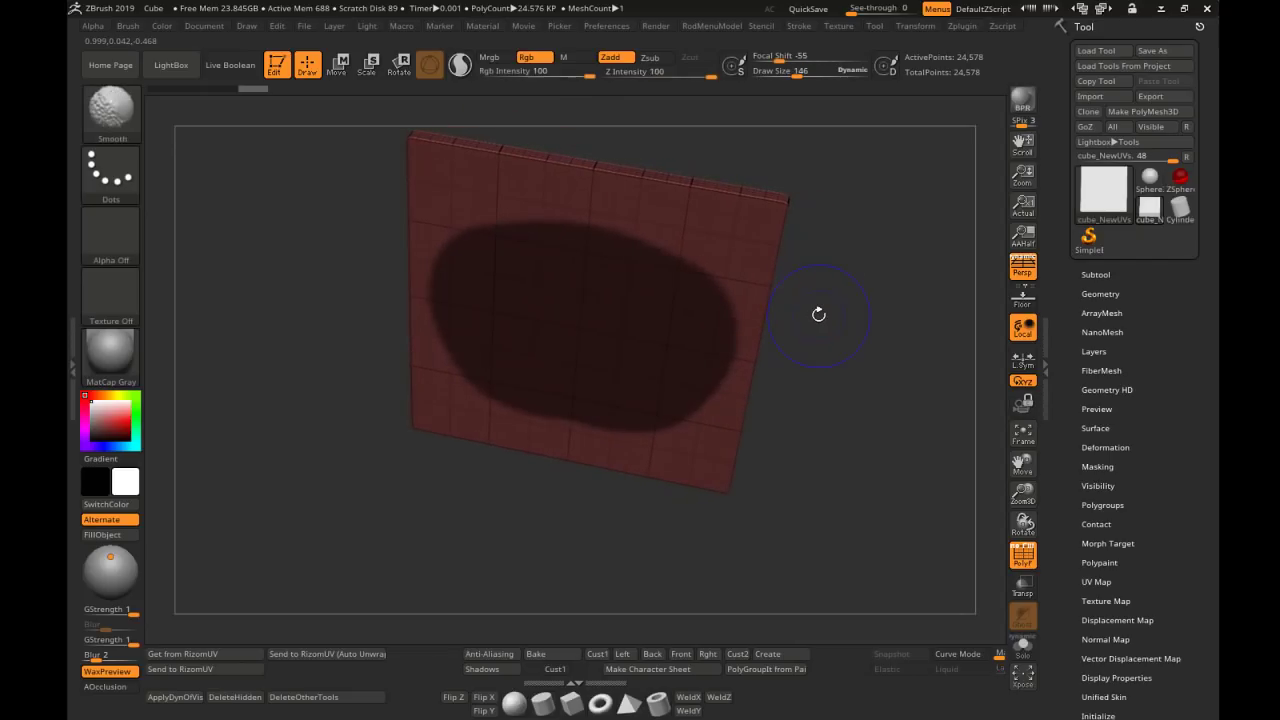
key(shift+f)
ctrl+right_drag(851, 386, 838, 350)
shift+drag(838, 350, 813, 292)
drag(950, 345, 964, 330)
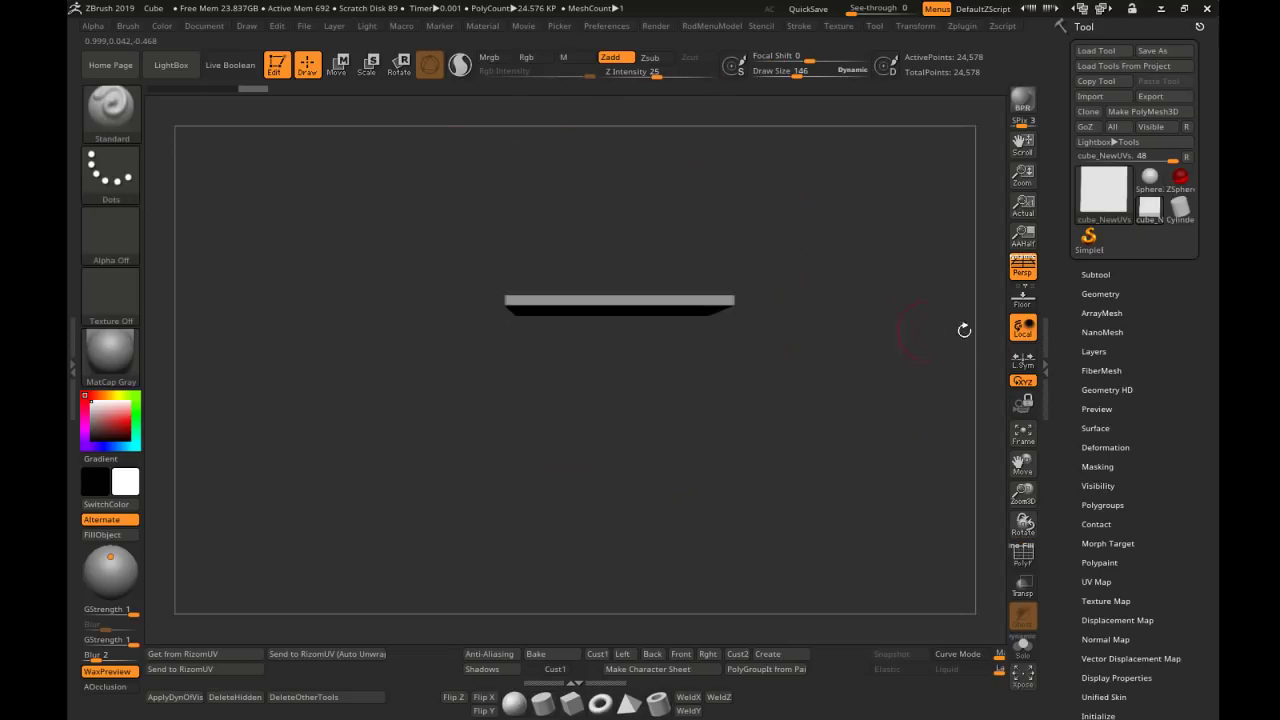
Try a FiberMesh preview on the masked slab and remove it again
click(1094, 366)
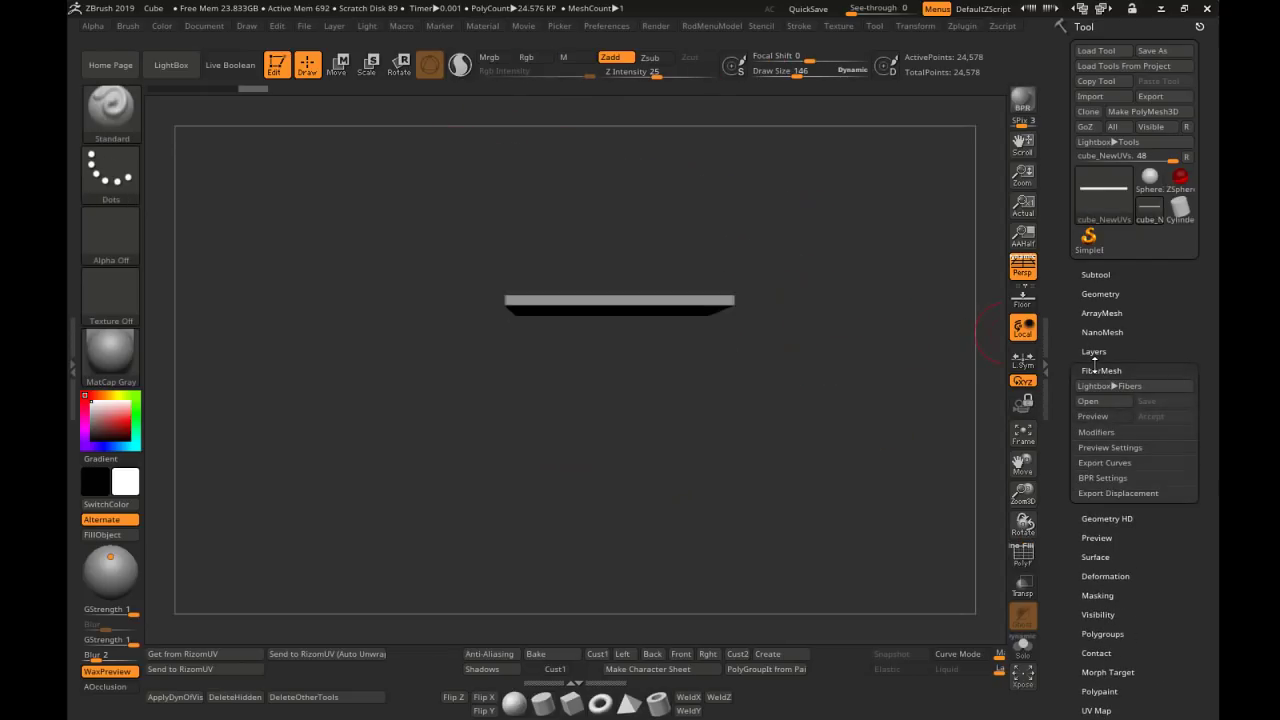
click(1100, 417)
ctrl+right_drag(803, 355, 805, 388)
mouse_move(808, 285)
mouse_down()
mouse_move(790, 338)
mouse_move(772, 332)
mouse_up()
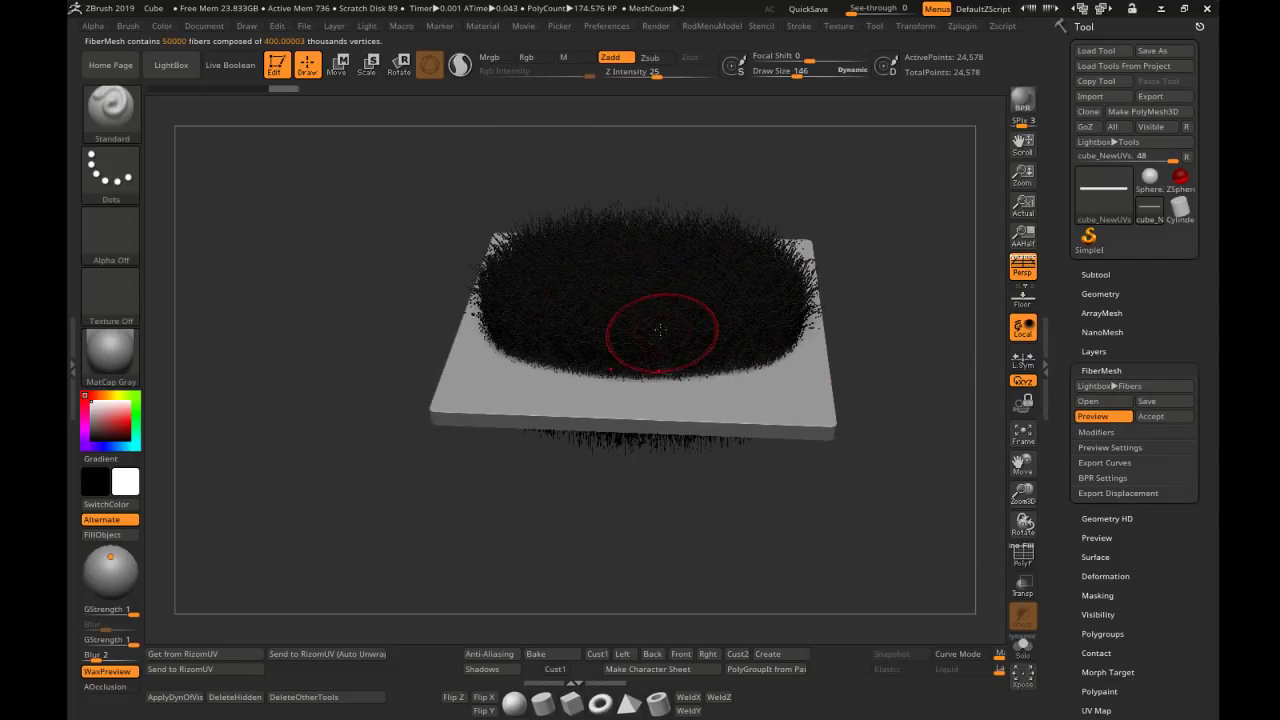
mouse_move(660, 330)
right_down()
mouse_move(644, 311)
mouse_move(680, 211)
right_up()
ctrl+drag(717, 212, 714, 240)
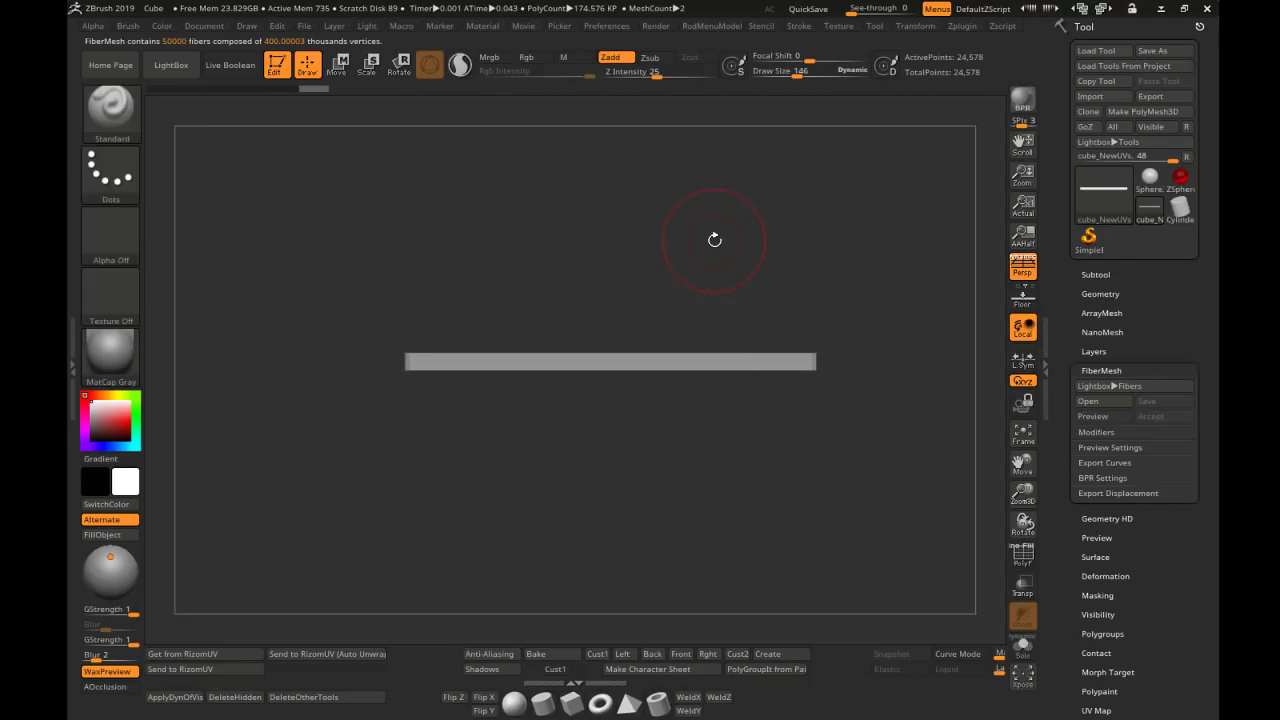
key(ctrl+z)
Turn off perspective and clear the mask from the slab's upper side, keeping the underside masked
right_drag(572, 235, 526, 277)
key(p)
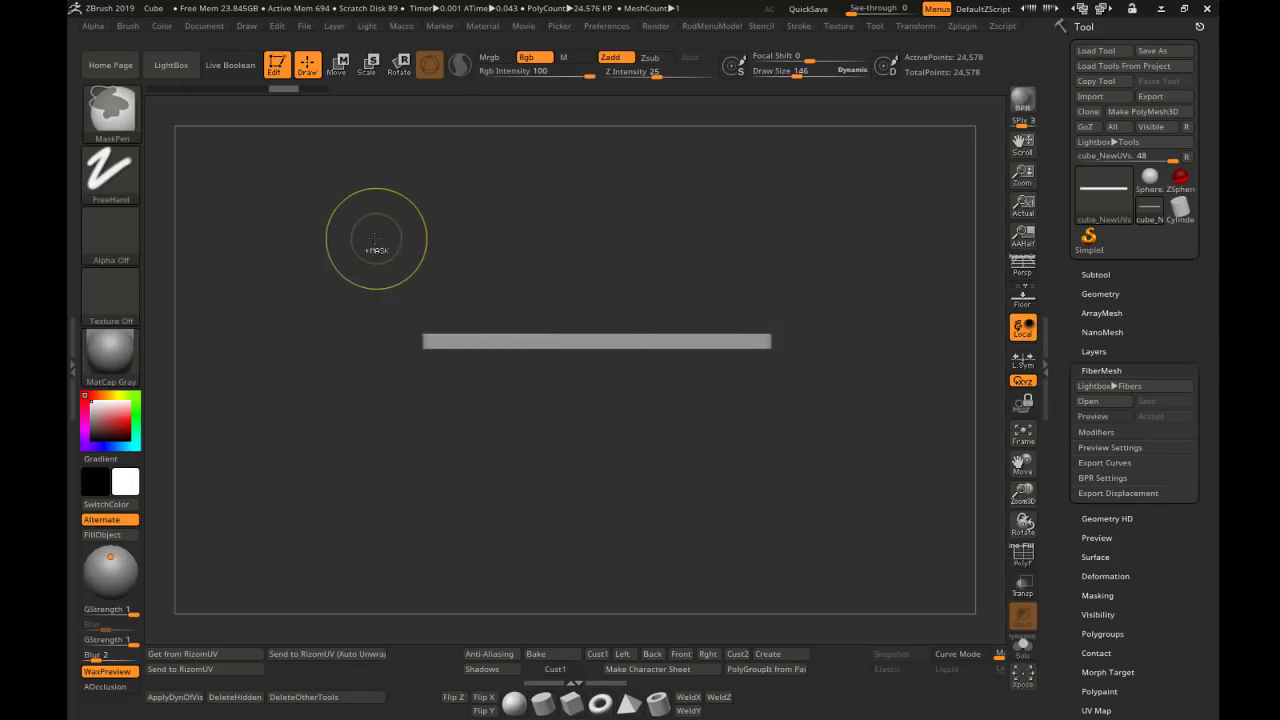
mouse_move(291, 230)
ctrl+mouse_down()
mouse_move(860, 337)
mouse_move(831, 222)
mouse_move(848, 246)
ctrl+mouse_up()
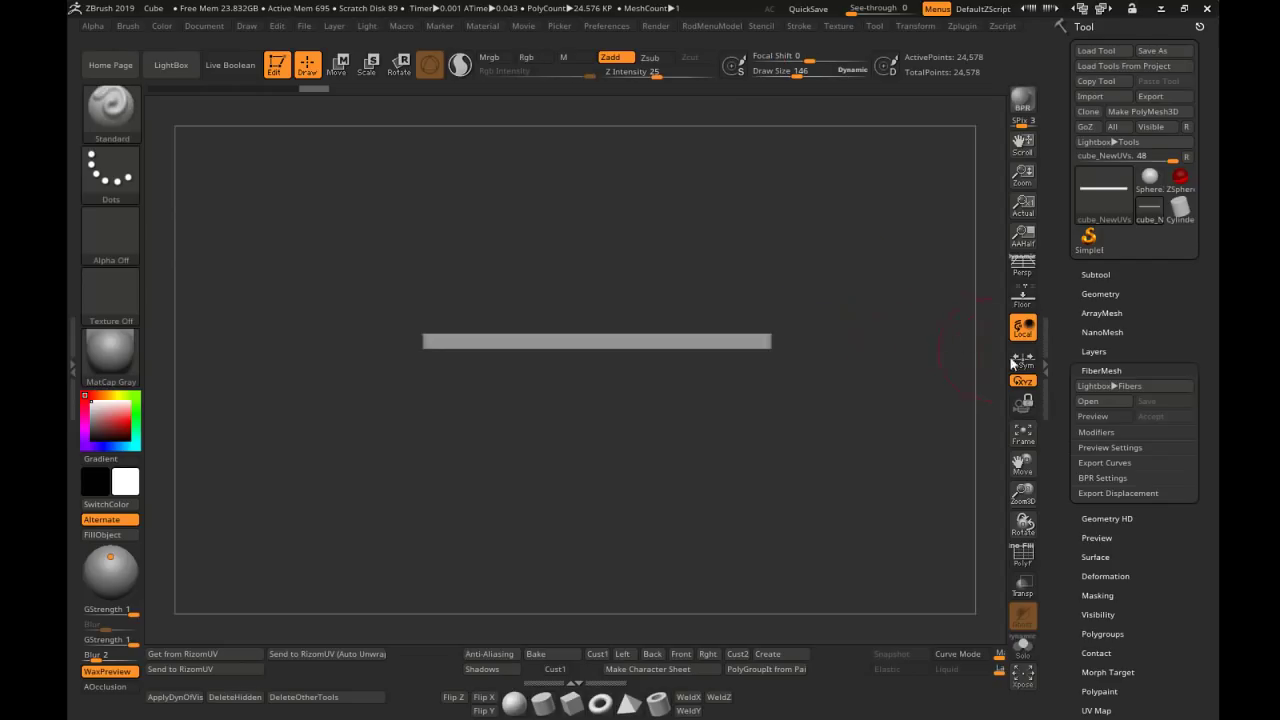
Generate a FiberMesh preview on the masked underside of the slab
click(1097, 418)
drag(734, 360, 725, 298)
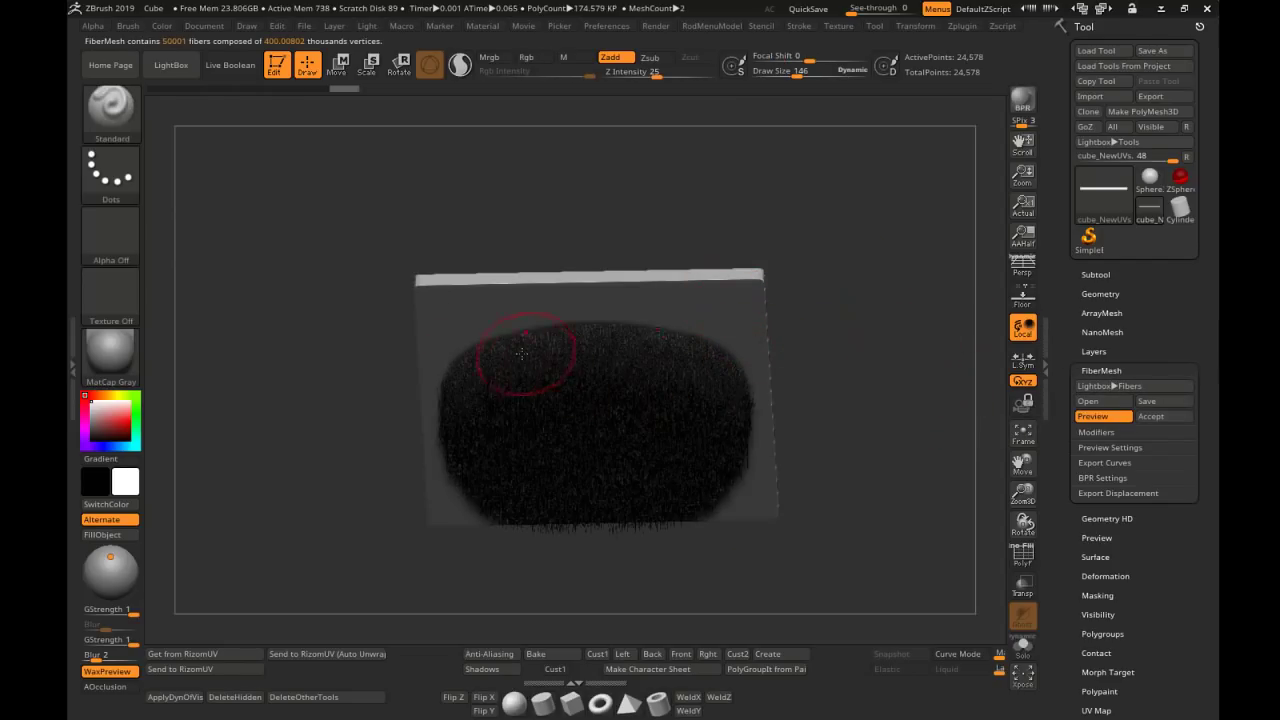
mouse_move(590, 430)
shift+right_down()
mouse_move(594, 457)
mouse_move(610, 430)
shift+right_up()
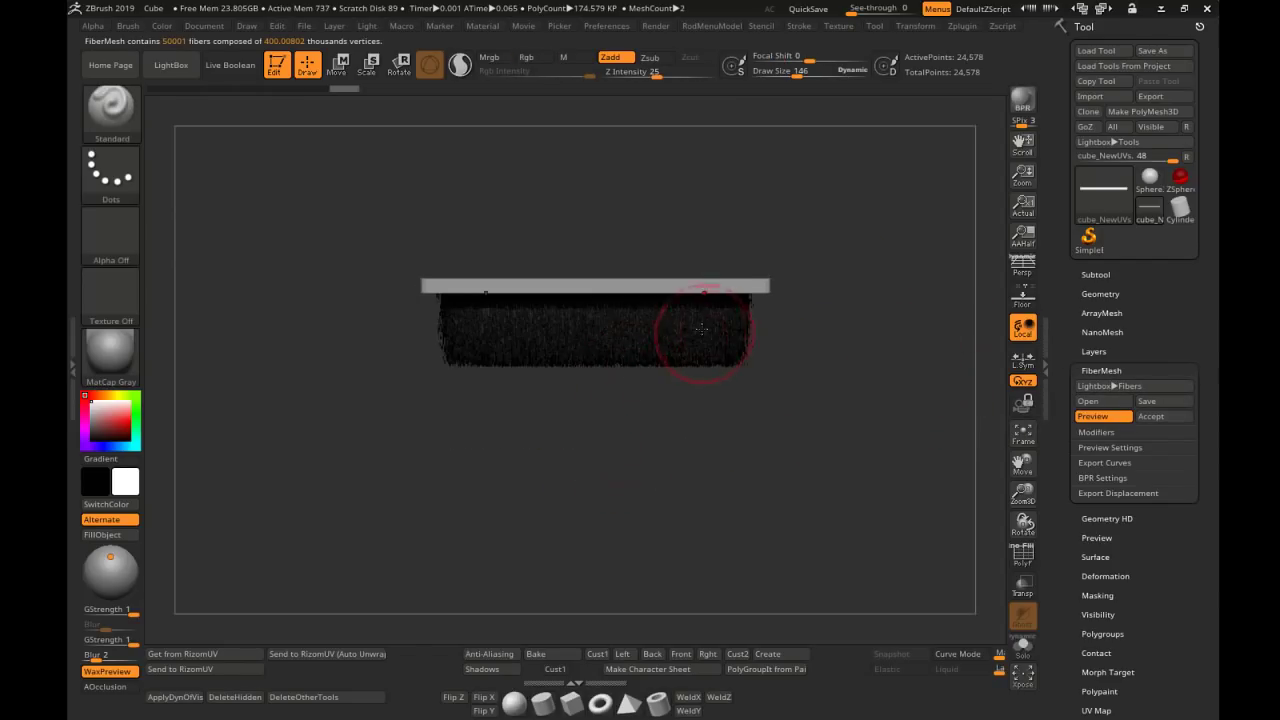
Set both the base and tip colors of the fibers to white in the FiberMesh modifiers
click(1116, 433)
mouse_move(858, 438)
alt+right_down()
mouse_move(868, 364)
mouse_move(869, 376)
alt+right_up()
alt+right_drag(869, 376, 855, 338)
drag(1064, 457, 1057, 361)
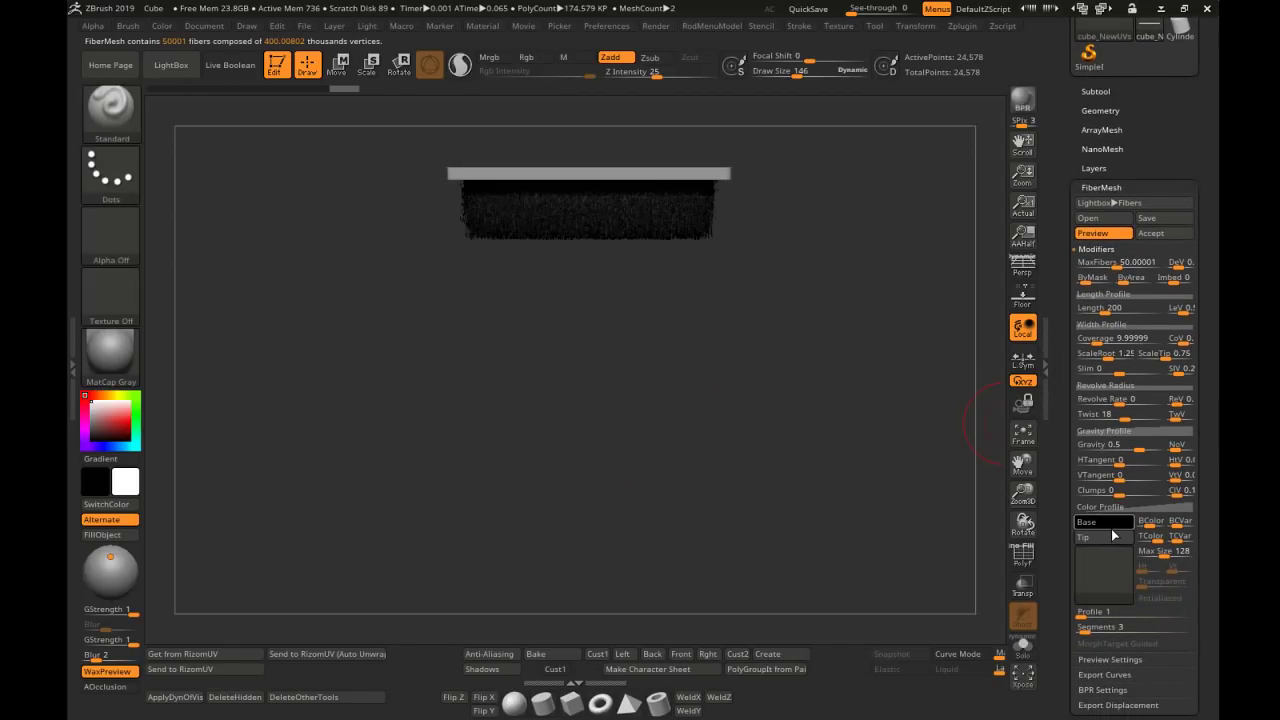
click(1109, 526)
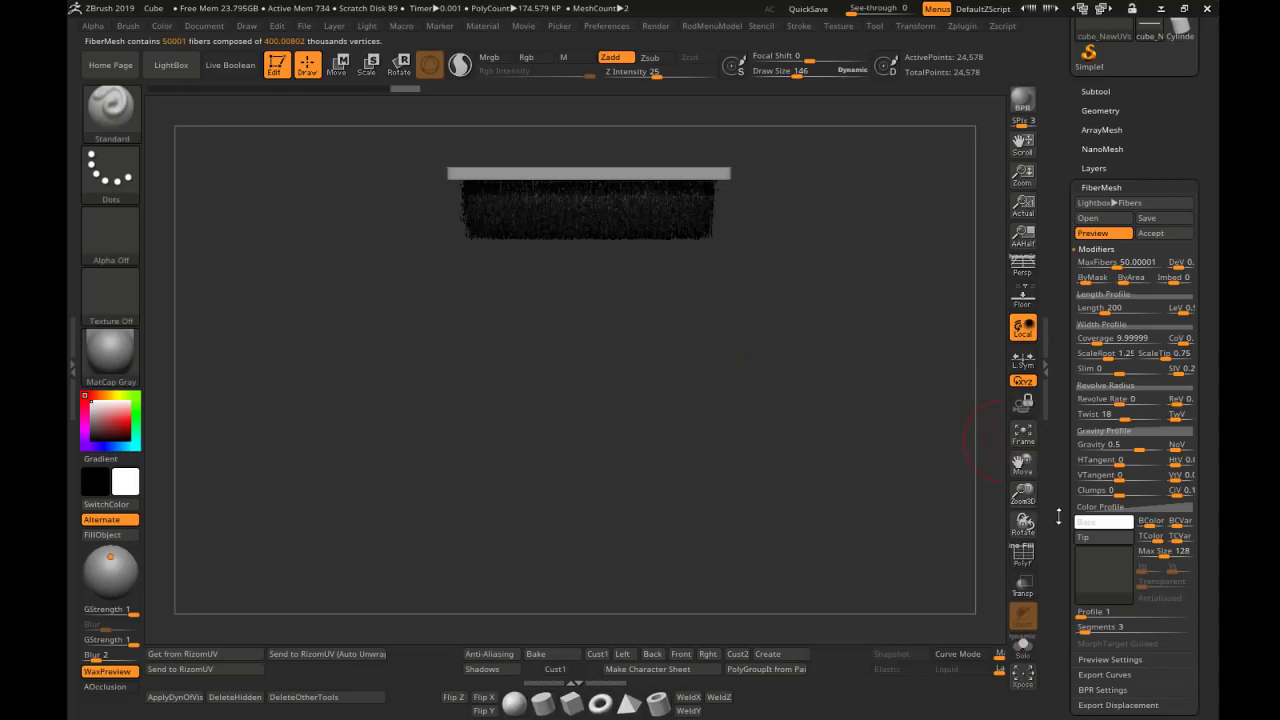
click(1090, 540)
drag(994, 491, 945, 433)
alt+right_drag(701, 263, 700, 329)
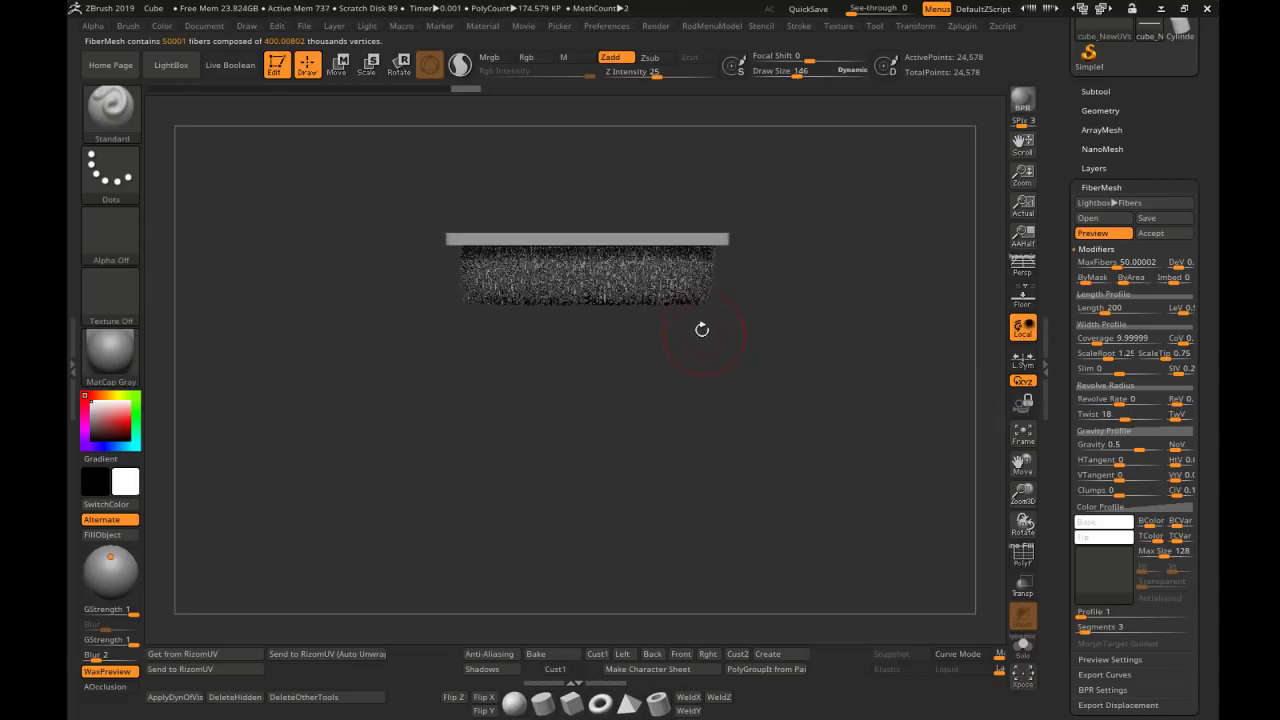
mouse_move(825, 358)
ctrl+right_down()
mouse_move(852, 402)
mouse_move(831, 354)
ctrl+right_up()
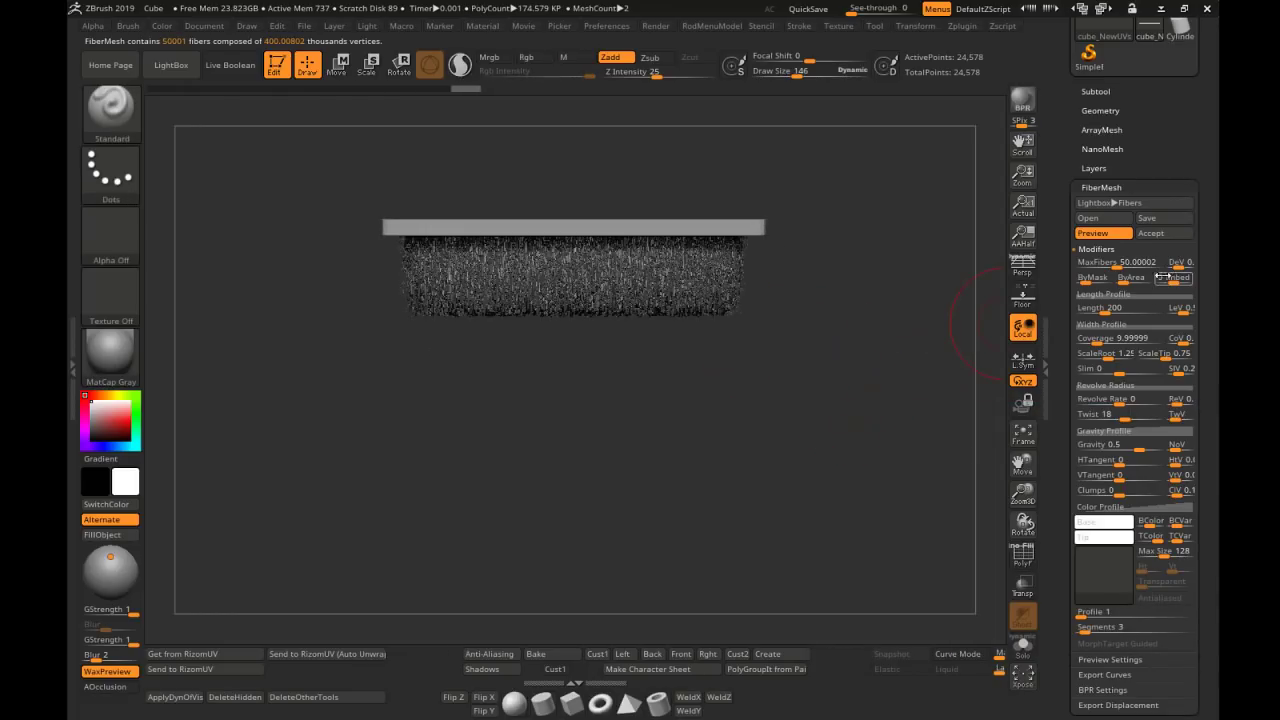
Reduce the FiberMesh MaxFibers value to about 6.26
drag(1130, 278, 1104, 264)
drag(1106, 264, 1102, 264)
mouse_move(848, 328)
alt+mouse_down()
mouse_move(866, 263)
mouse_move(843, 314)
mouse_move(835, 302)
alt+mouse_up()
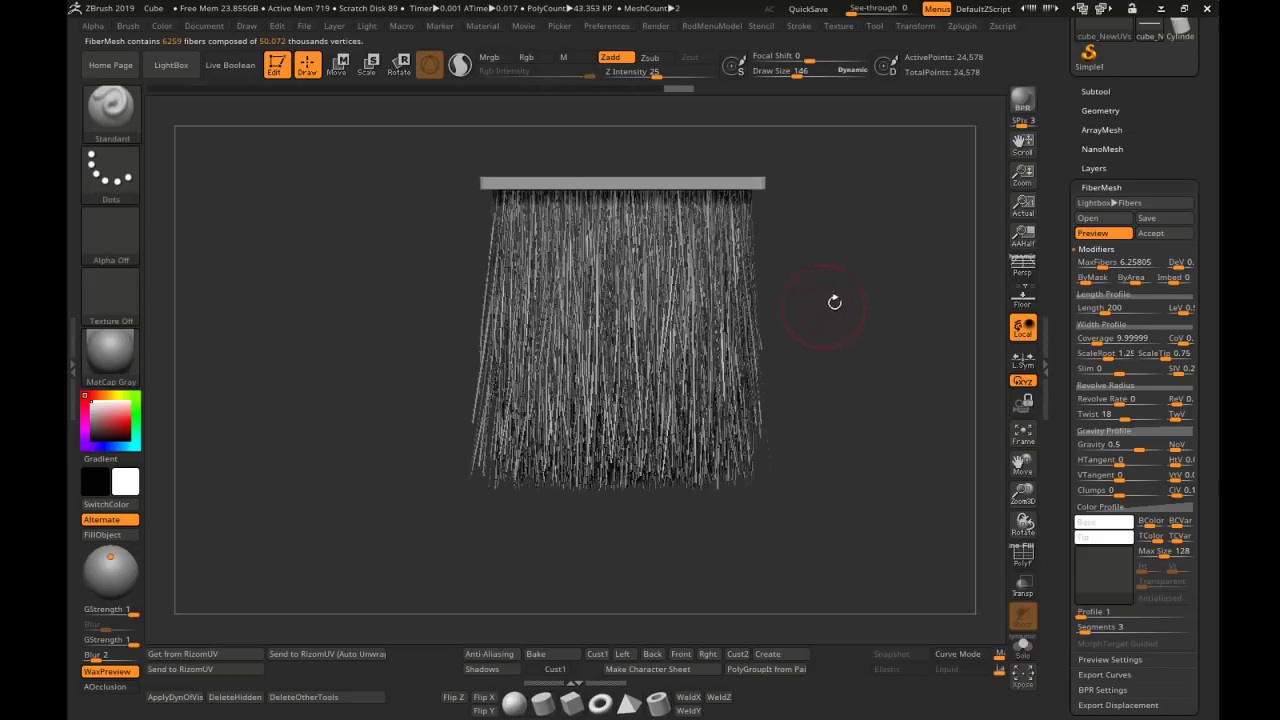
Lengthen the hanging fibers to a Length of about 610
drag(1112, 312, 1120, 312)
ctrl+right_drag(846, 312, 806, 281)
drag(1108, 311, 1122, 311)
drag(857, 314, 820, 310)
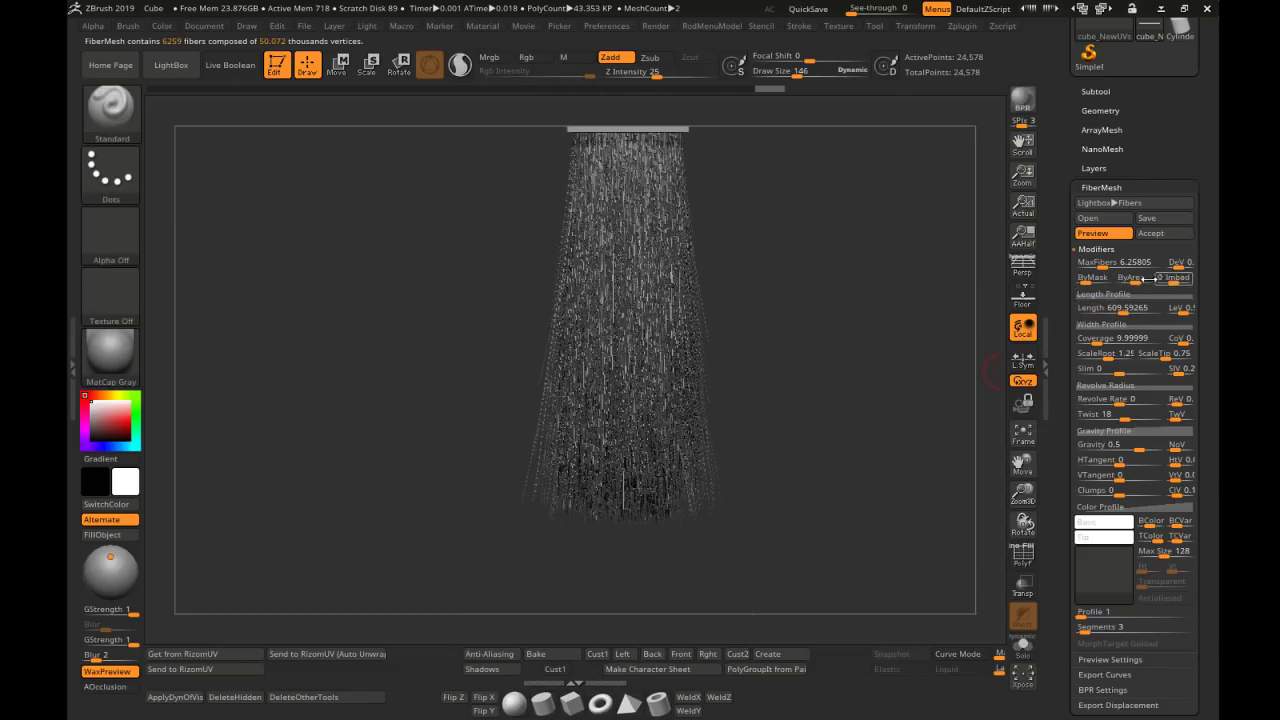
click(1123, 311)
Set the number of fiber segments to 20
drag(1061, 334, 1060, 274)
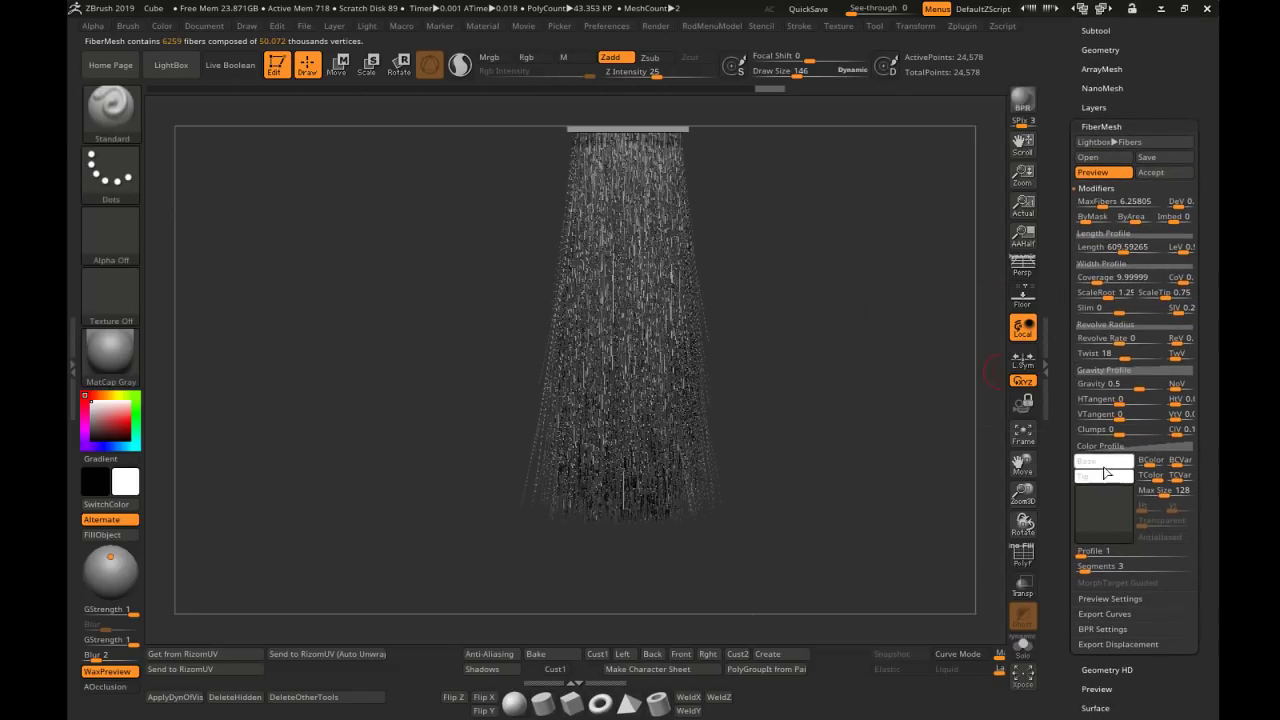
drag(1086, 567, 1101, 568)
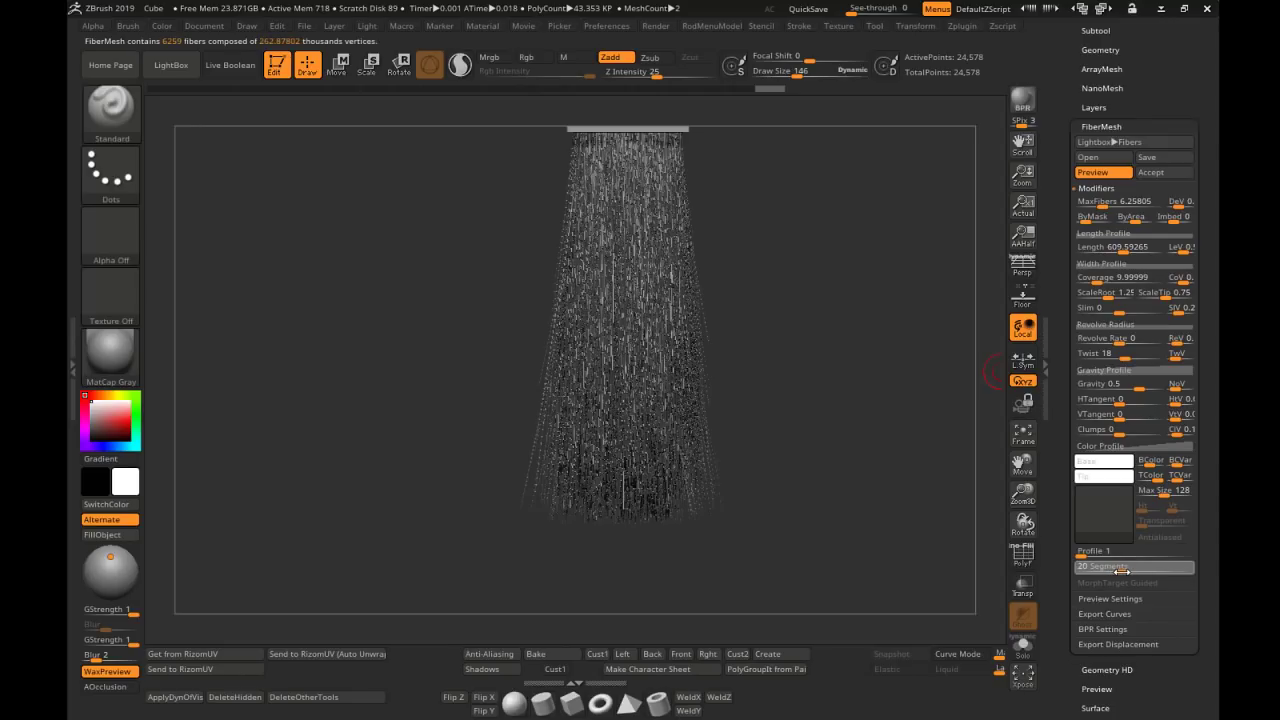
key(Return)
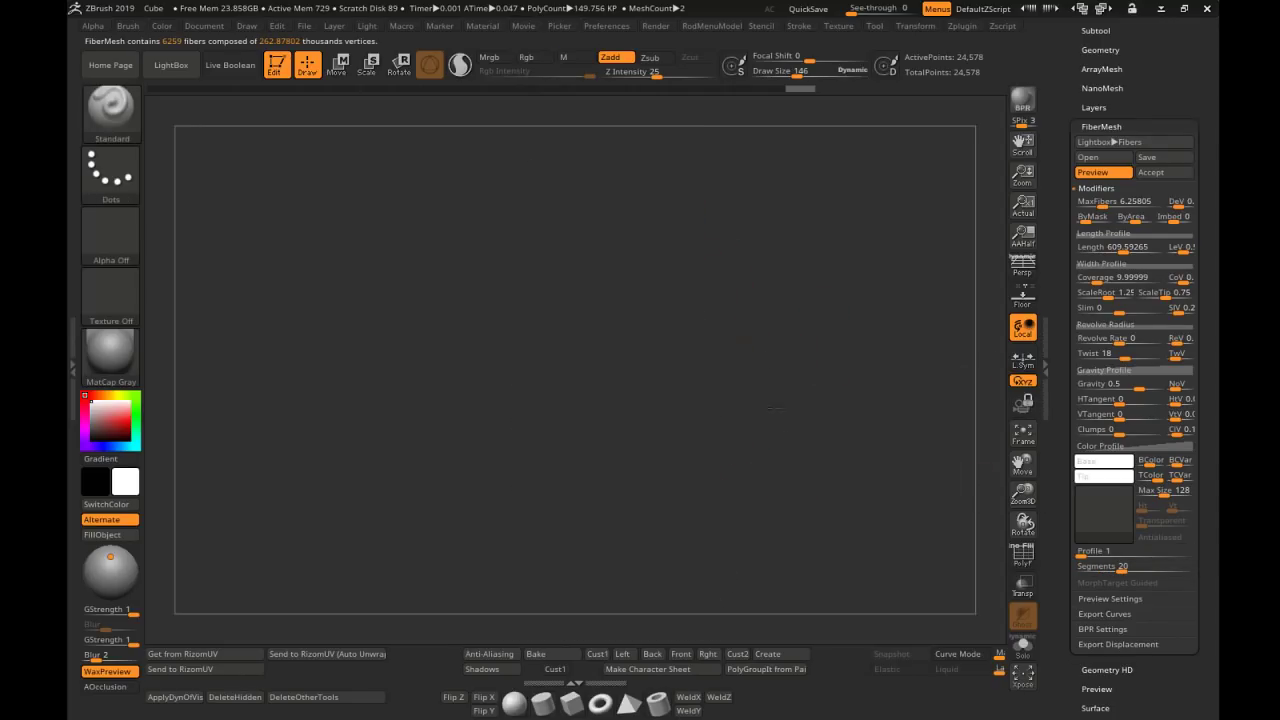
Thin the fibers by lowering their Coverage to 6.1808
click(1108, 282)
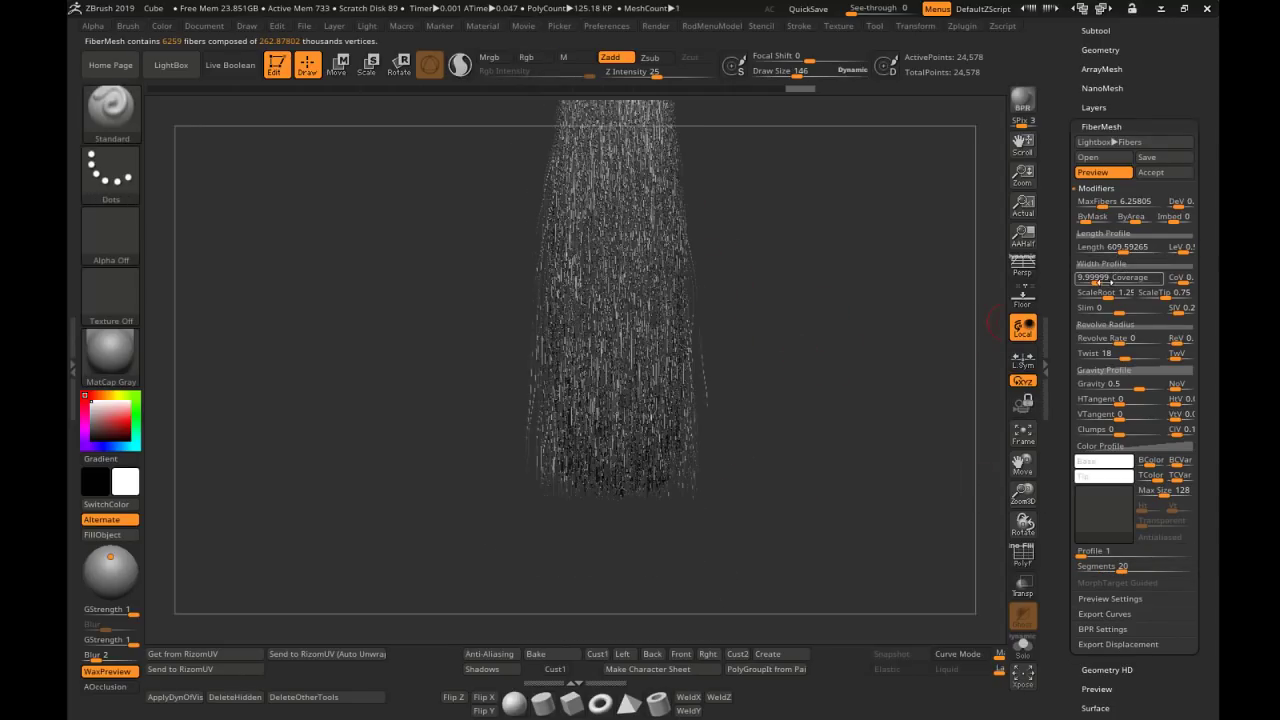
click(1095, 282)
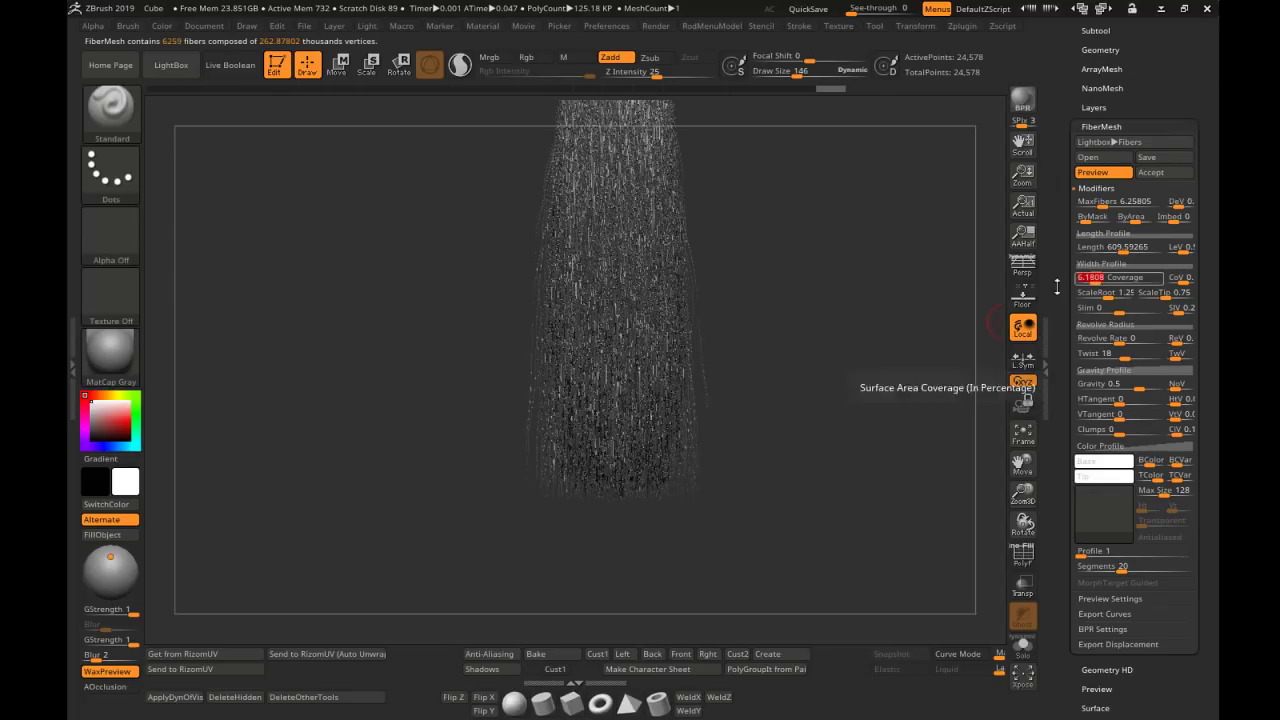
alt+right_drag(618, 202, 850, 262)
alt+right_drag(850, 262, 849, 243)
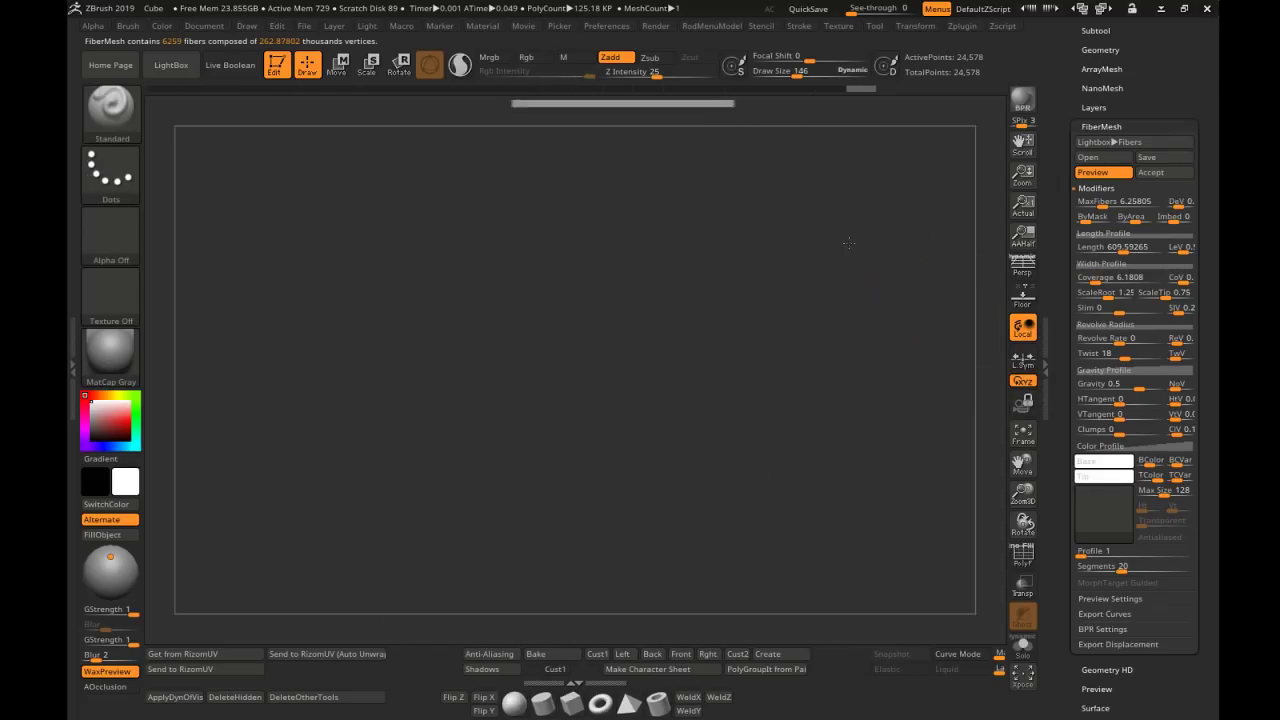
Raise the fibers' Profile to 5, accepting the notes about single-sided fibers
click(1090, 551)
click(956, 589)
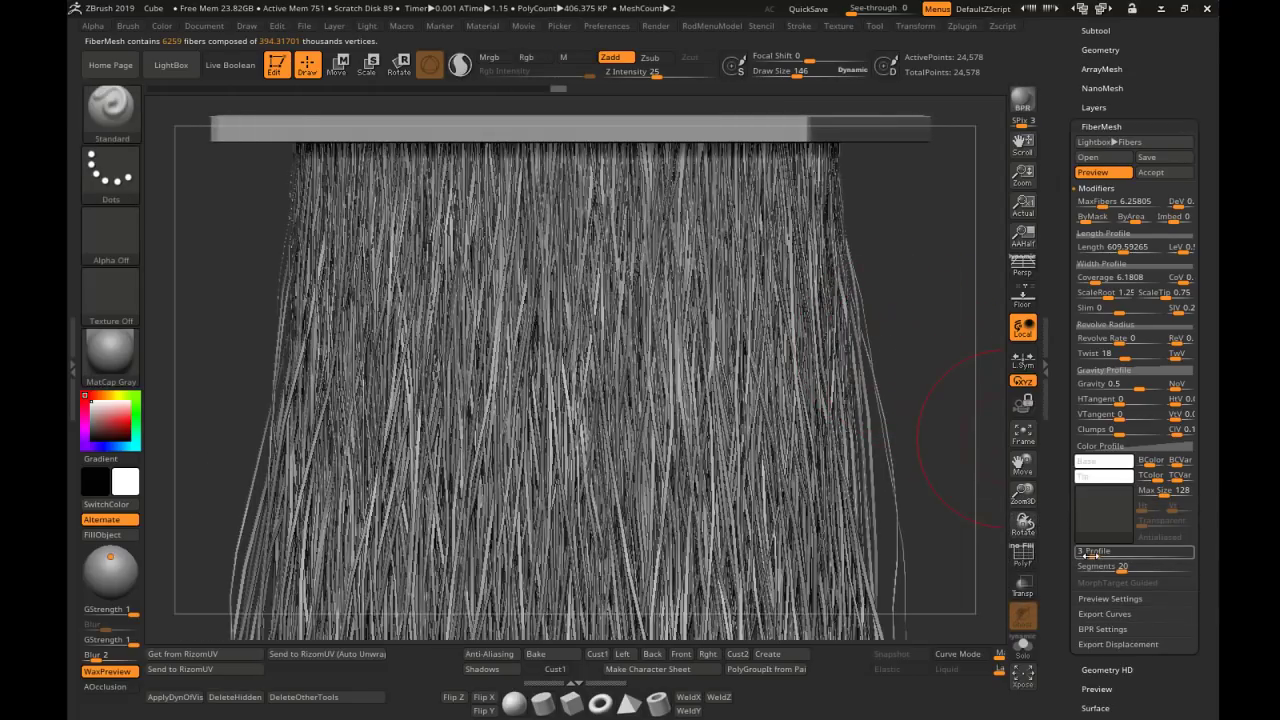
click(1088, 552)
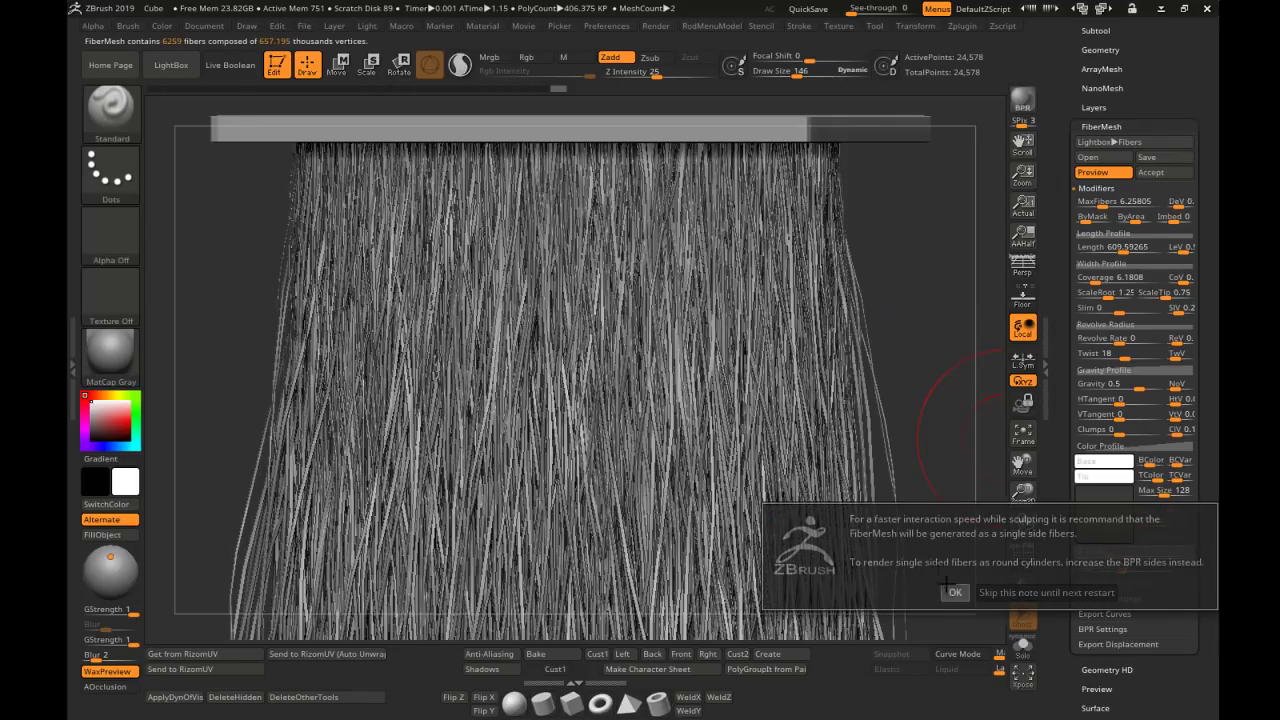
click(954, 591)
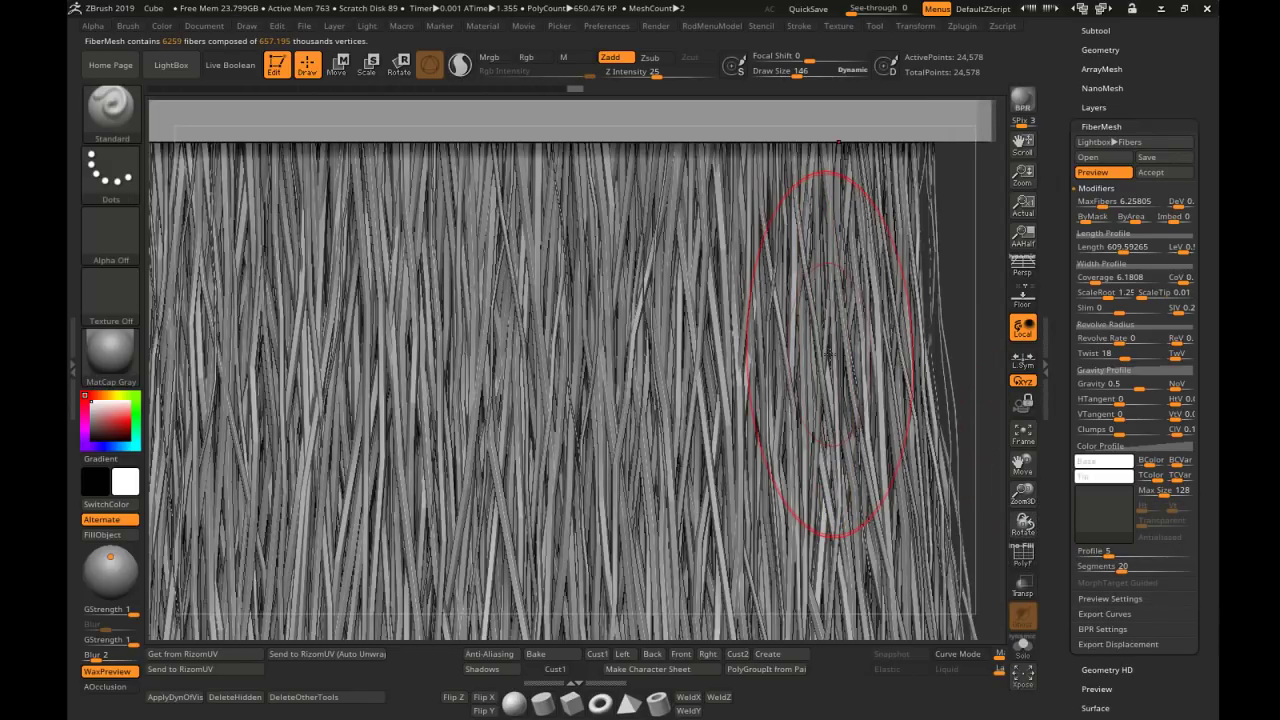
Raise the fibers' Profile to 8 and on to 10, accepting the notes about single-sided fibers
click(1130, 557)
click(955, 594)
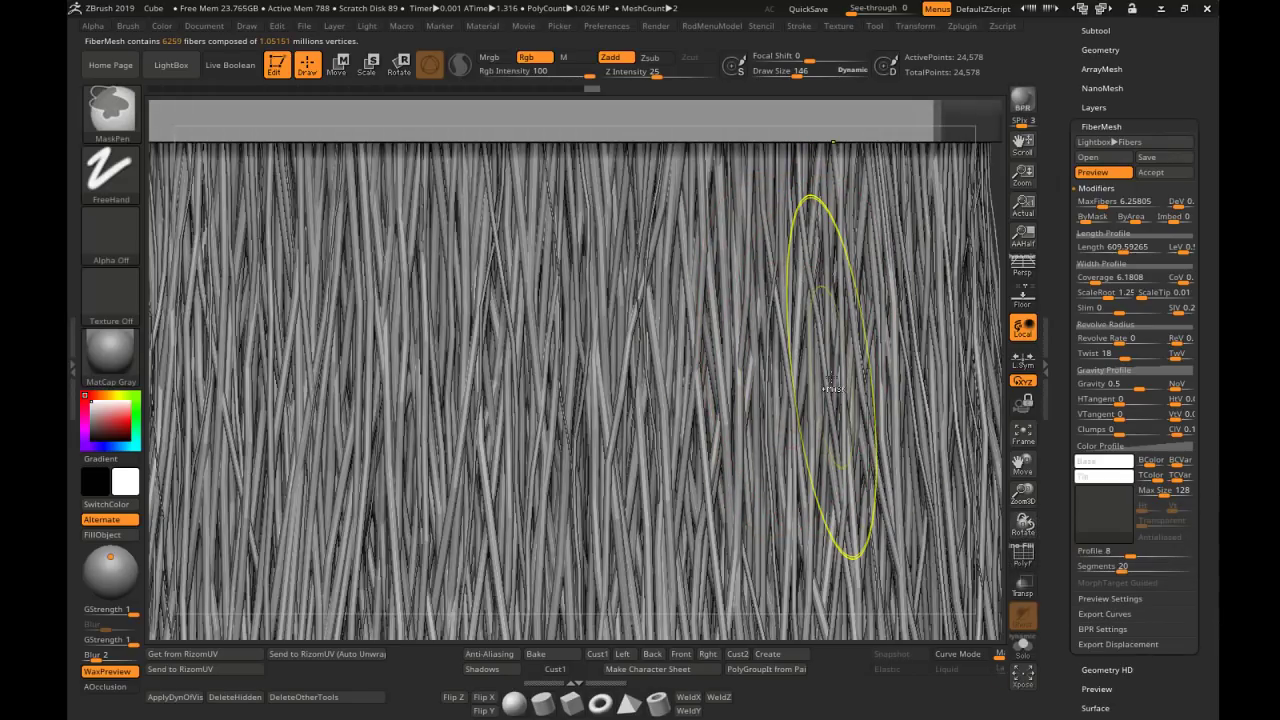
mouse_move(838, 377)
ctrl+right_down()
mouse_move(872, 385)
mouse_move(801, 363)
ctrl+right_up()
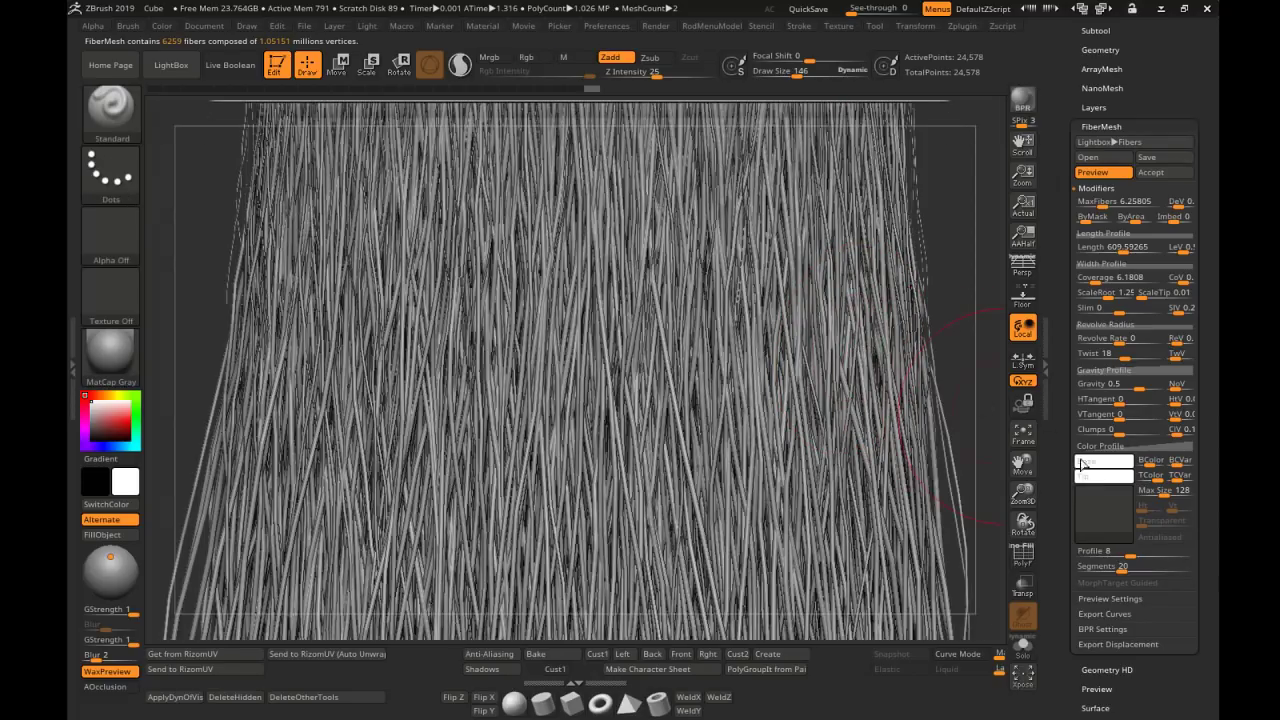
click(1133, 554)
drag(1142, 554, 1146, 555)
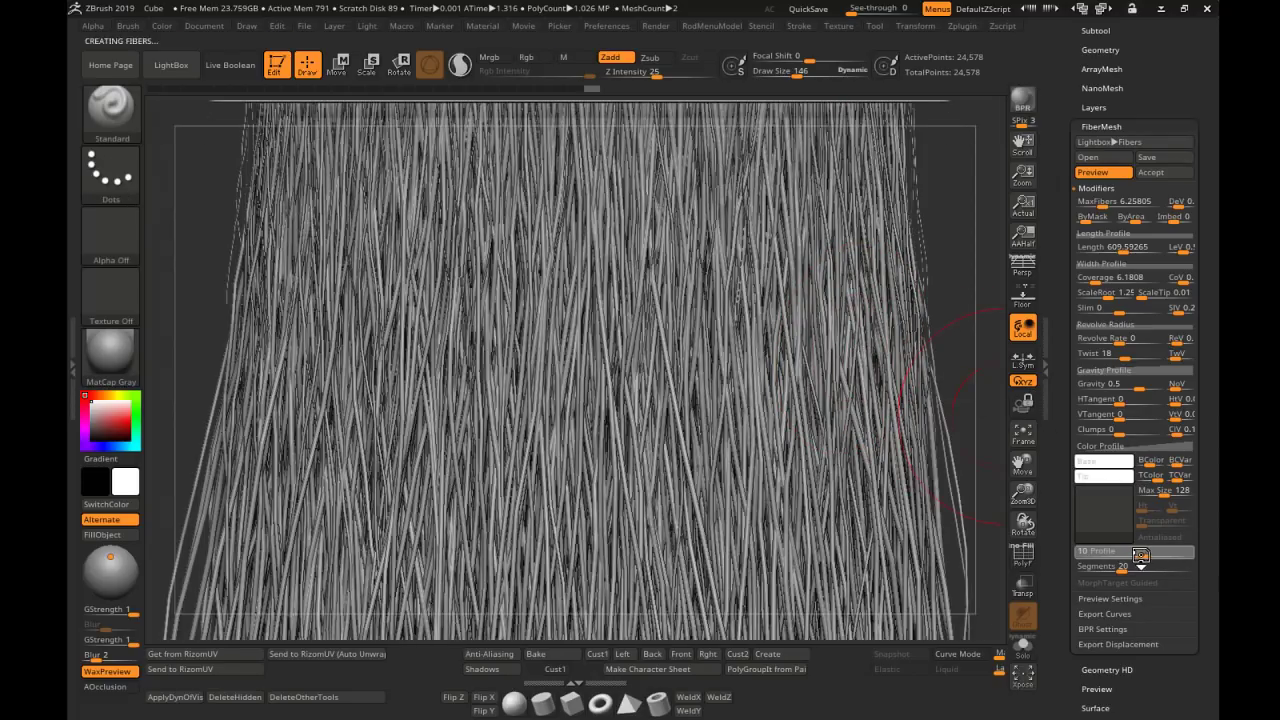
click(955, 588)
ctrl+right_drag(896, 371, 880, 354)
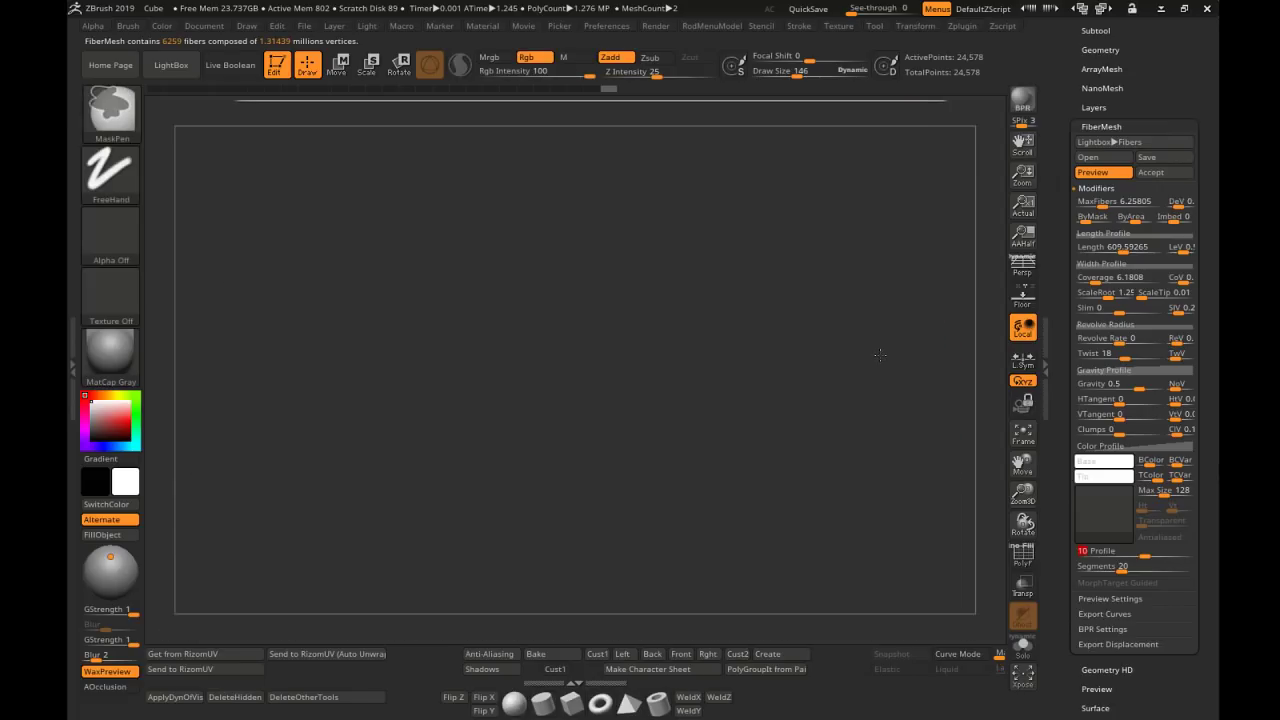
Thin the fibers further by lowering their Coverage to 1.68235
right_drag(780, 315, 771, 274)
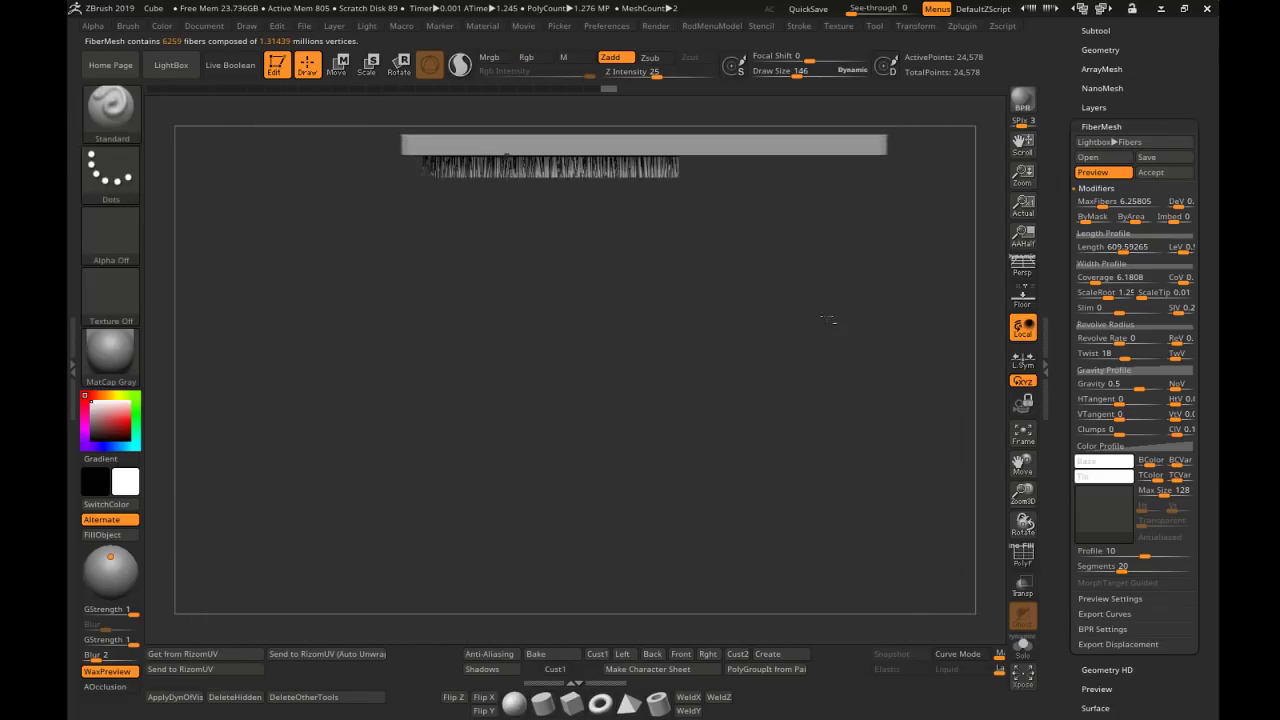
click(1153, 275)
drag(1110, 282, 1093, 280)
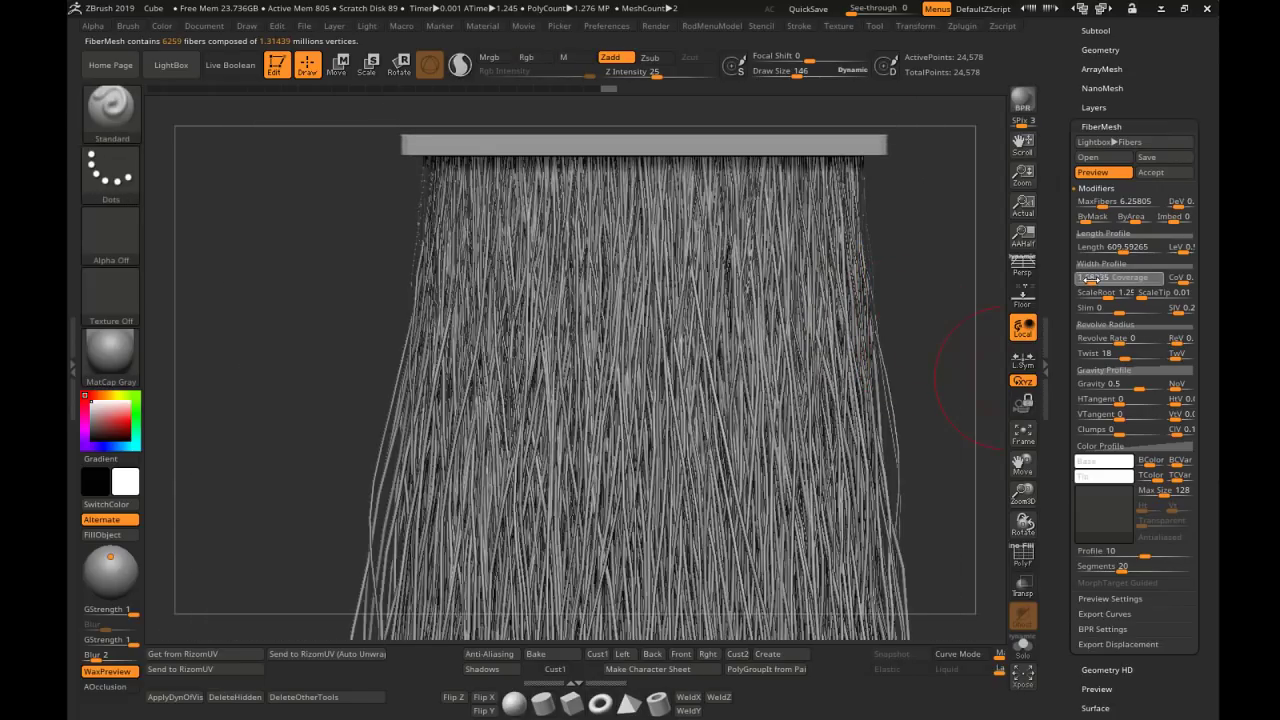
click(955, 315)
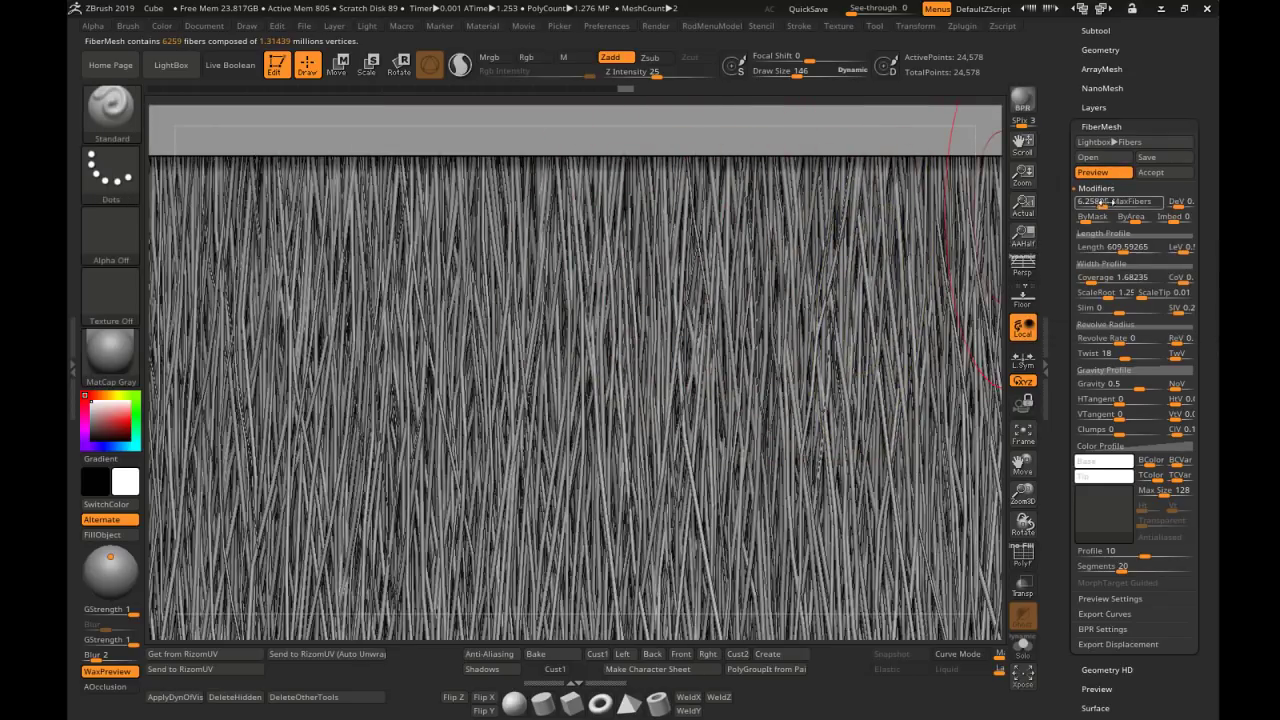
Reduce the fiber density by lowering MaxFibers to 1.86479 and on to 0.33727
drag(1108, 202, 1097, 204)
click(955, 241)
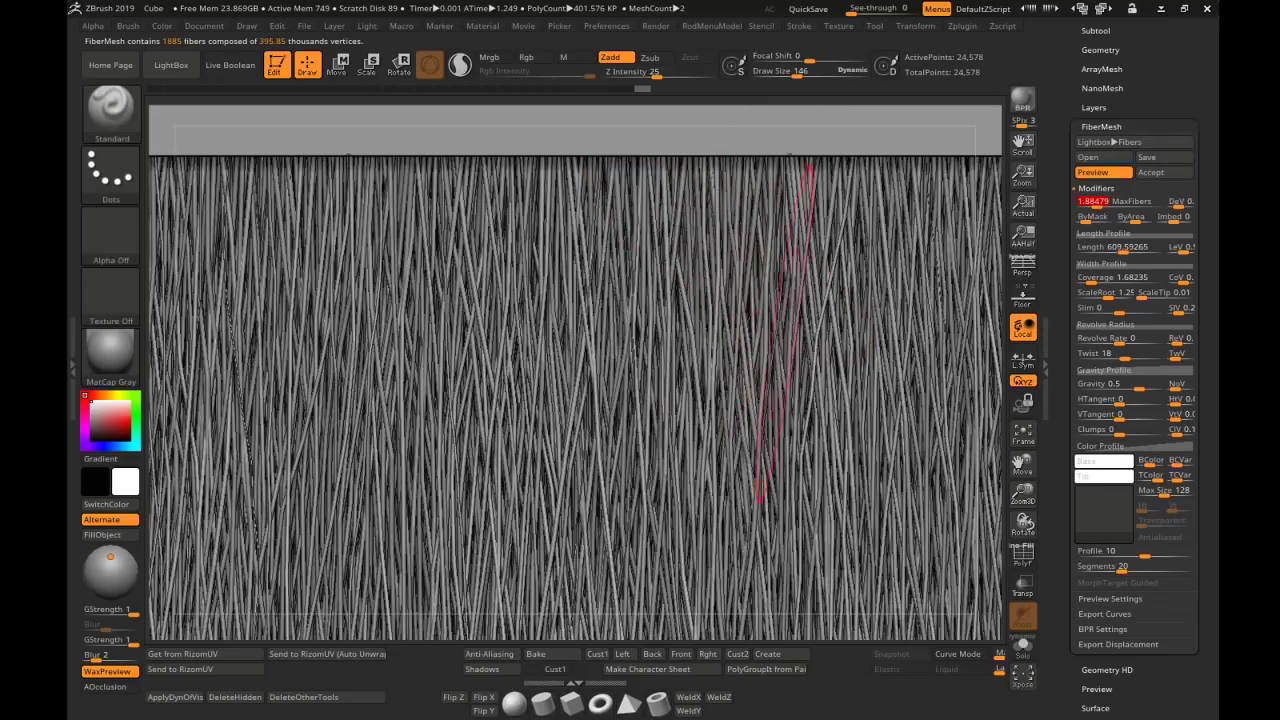
key(f)
drag(1080, 200, 1077, 201)
click(955, 240)
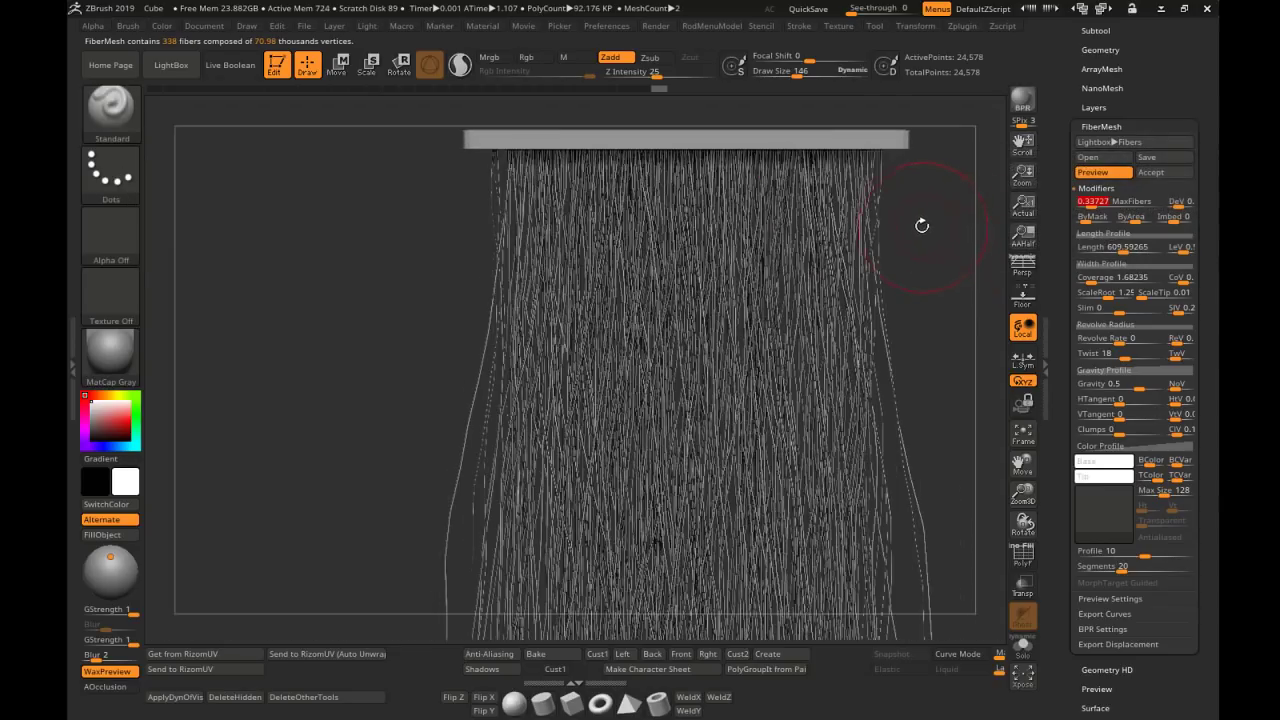
Try a very sparse MaxFibers value of 0.04922 and a denser one of 1.23696
alt+drag(920, 223, 948, 240)
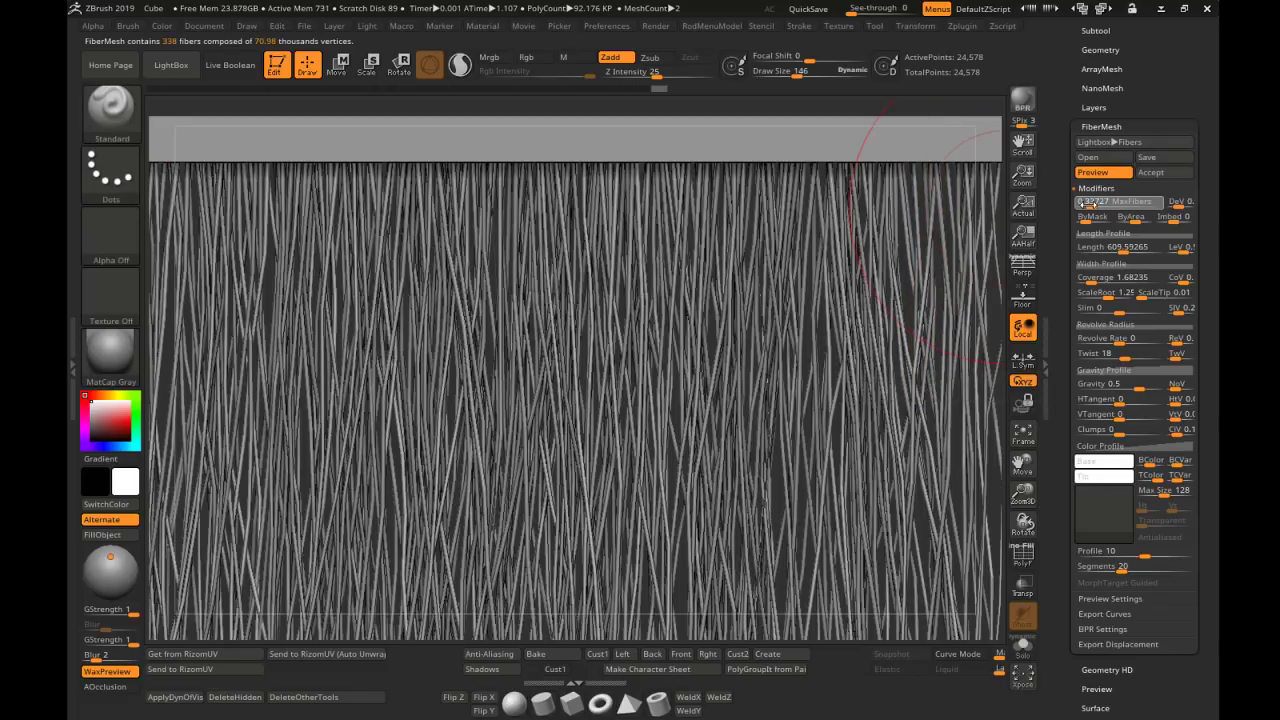
drag(1081, 202, 1087, 204)
click(955, 240)
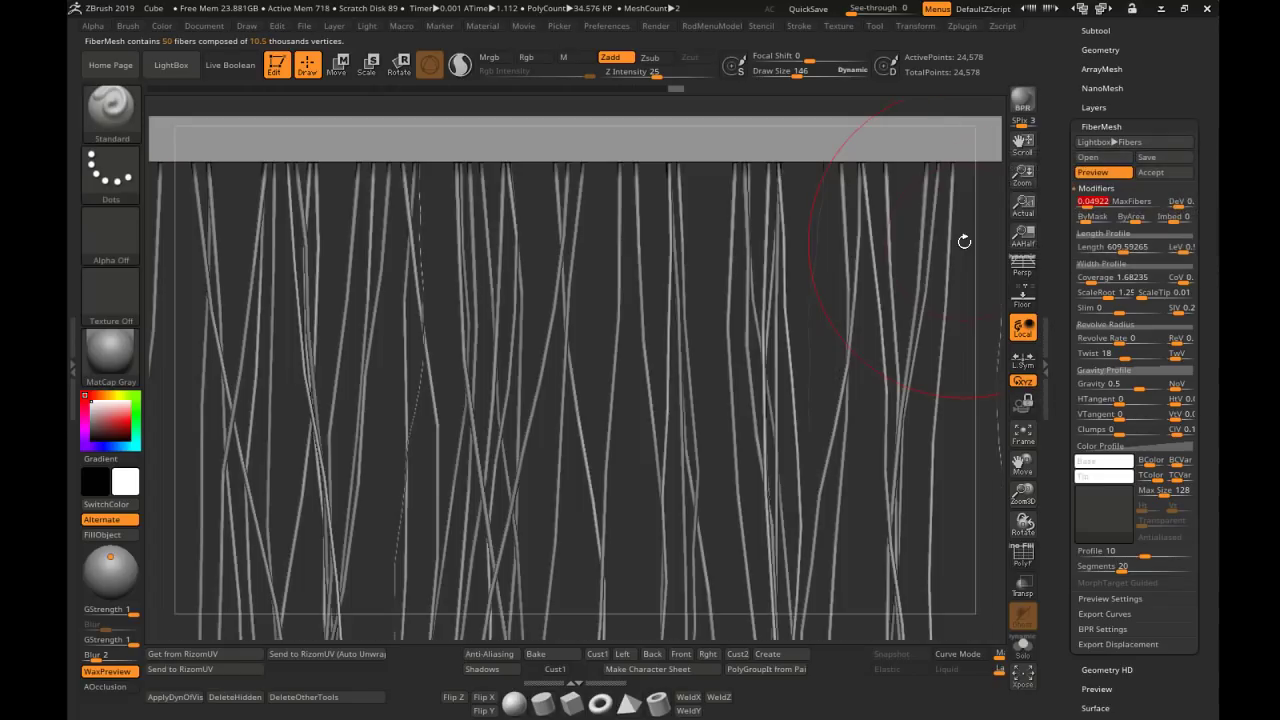
drag(1071, 200, 1100, 201)
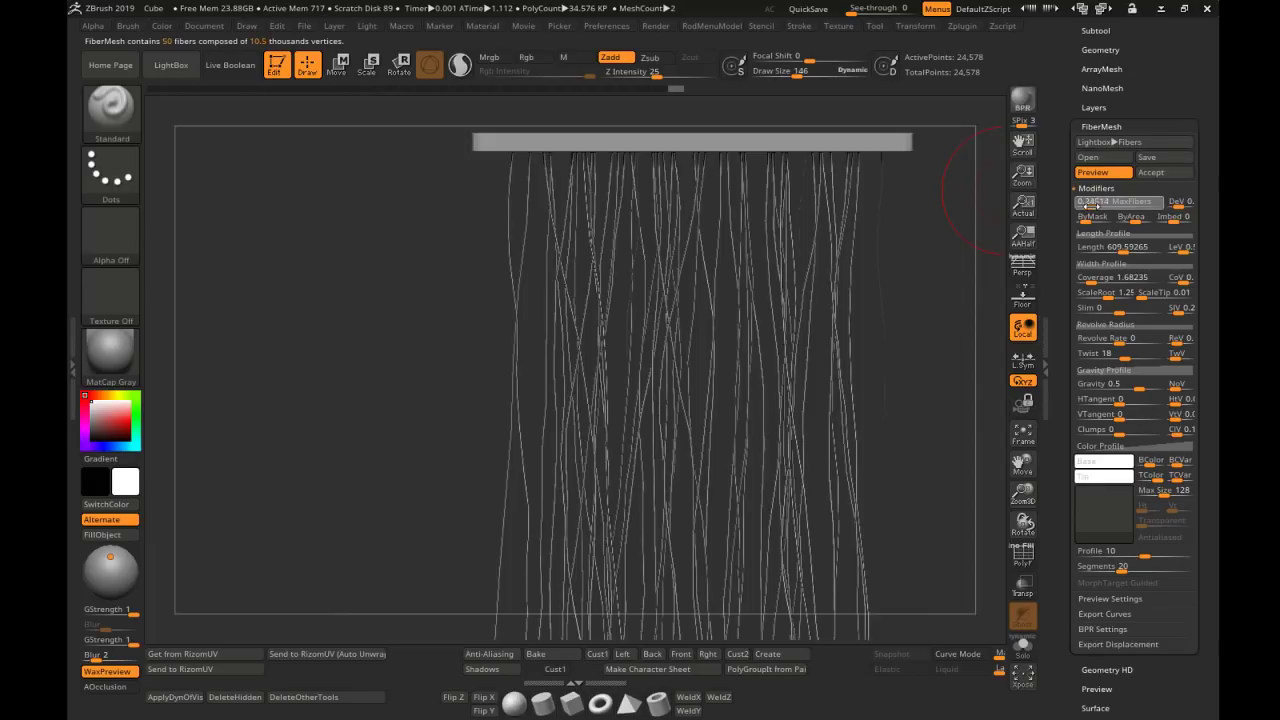
click(957, 238)
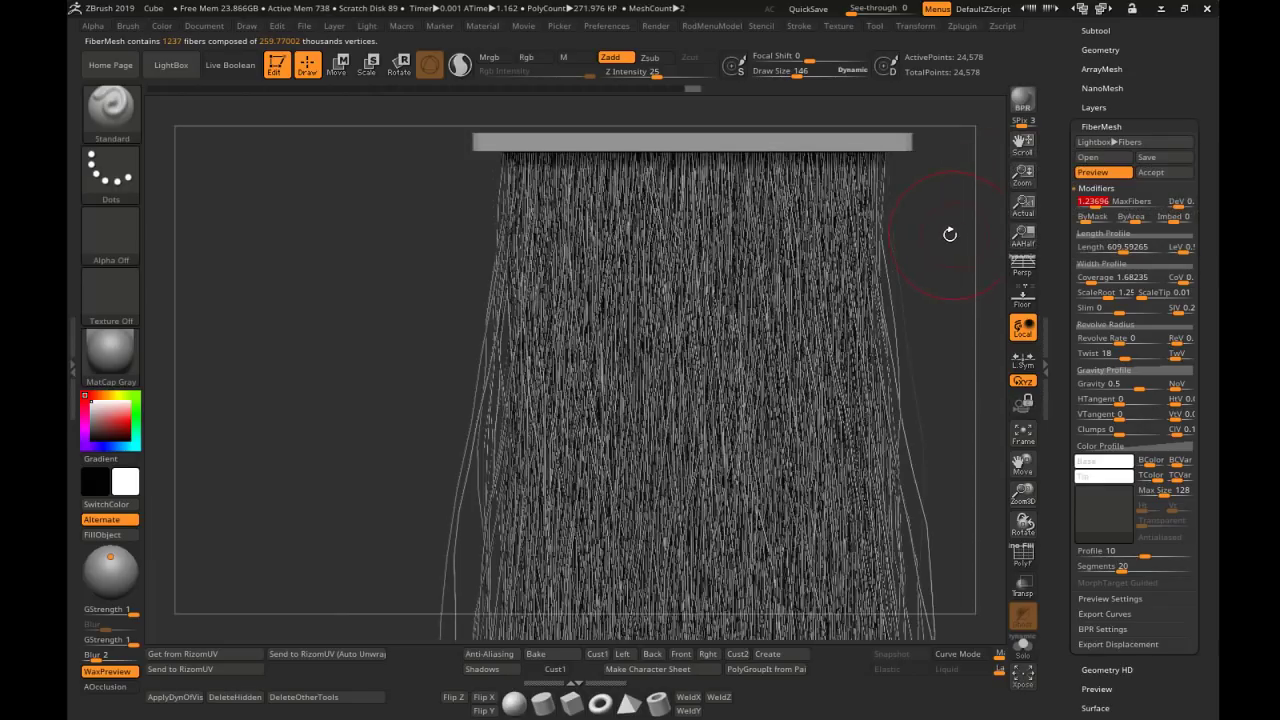
Adjust MaxFibers to 0.17337 and settle on 0.4533 for a moderately dense group of strands
drag(1104, 202, 1088, 207)
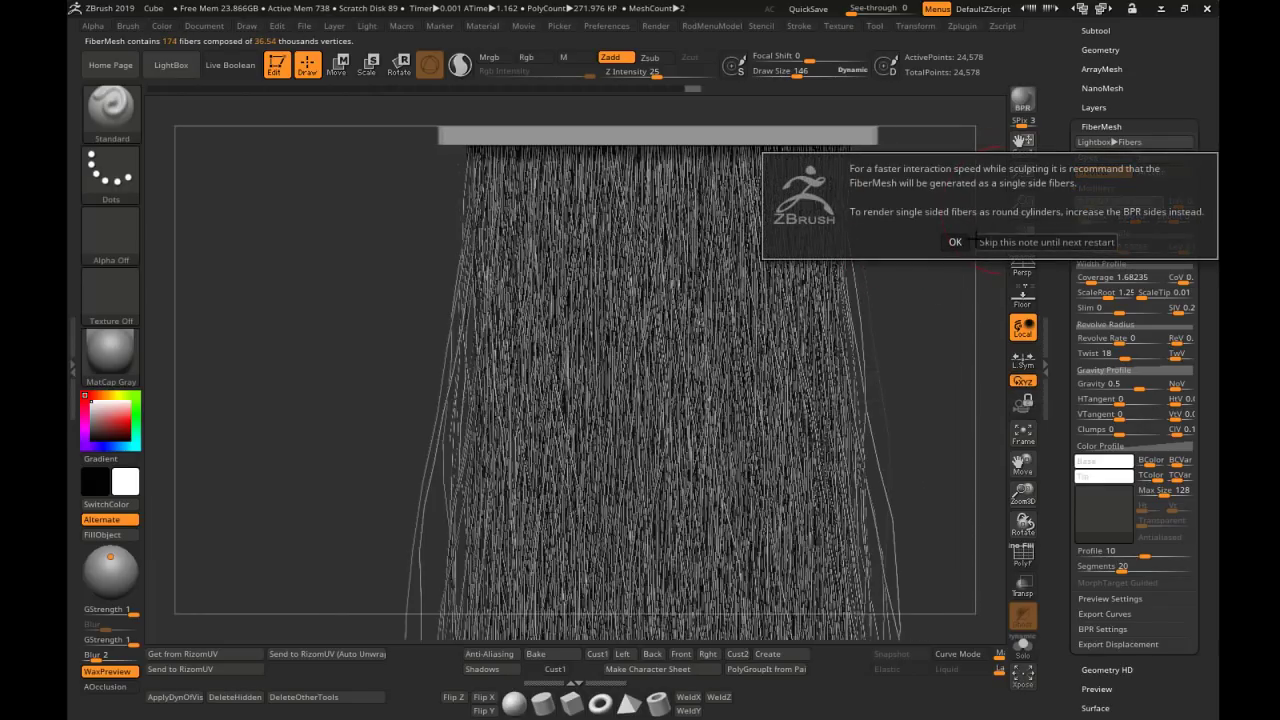
click(955, 240)
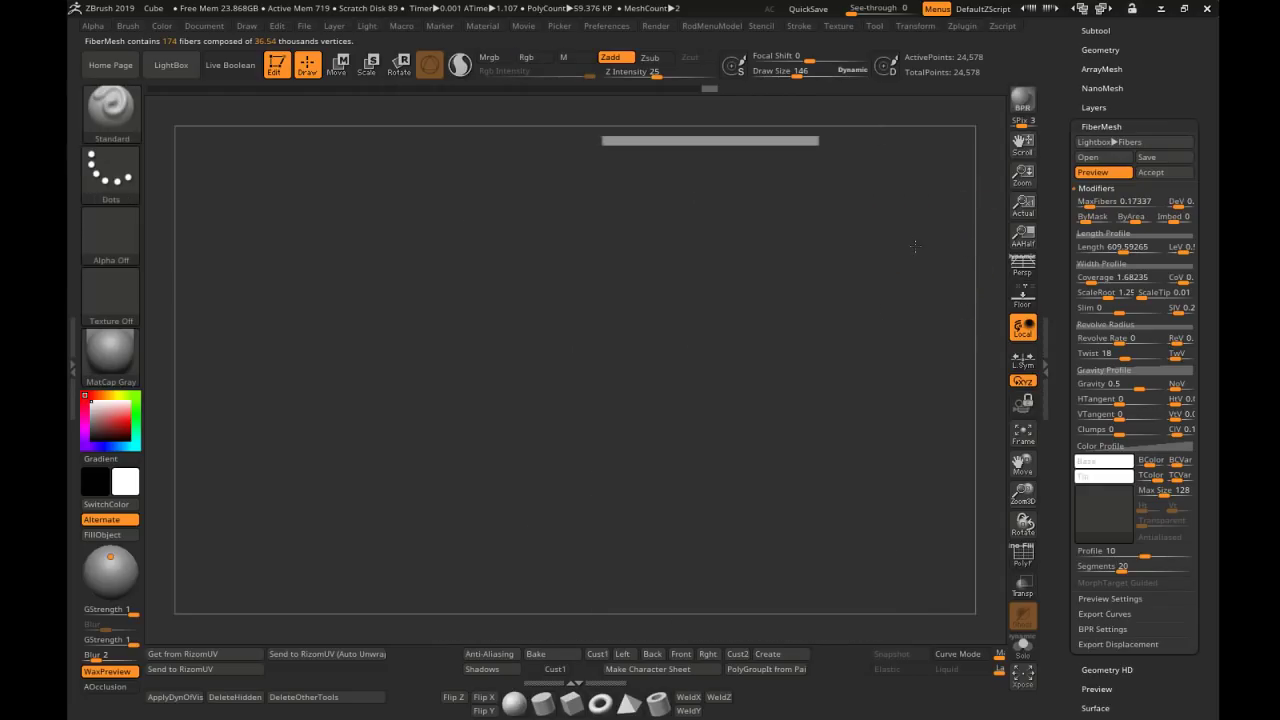
drag(1088, 201, 1092, 203)
click(946, 240)
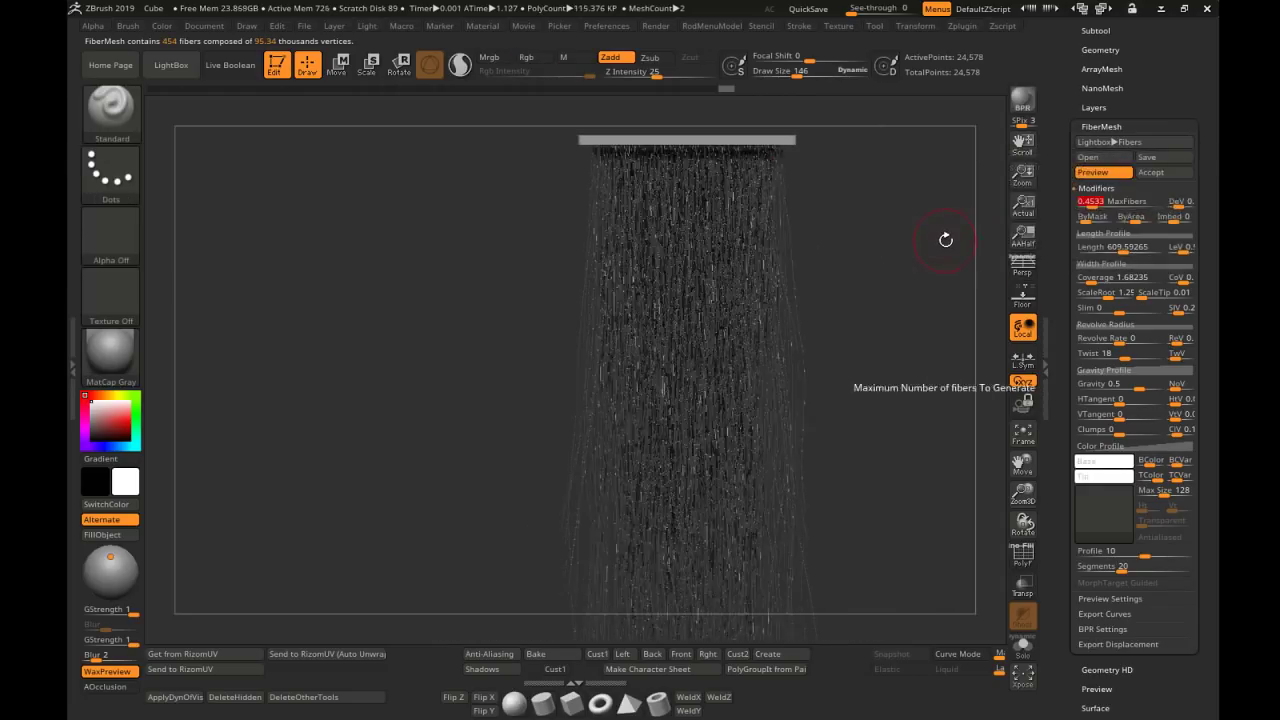
Make the fibers hang straighter by raising their Gravity to 0.95604
mouse_move(677, 220)
ctrl+right_down()
mouse_move(891, 237)
mouse_move(722, 214)
ctrl+right_up()
mouse_move(880, 222)
alt+right_down()
mouse_move(785, 210)
mouse_move(842, 230)
mouse_move(803, 241)
alt+right_up()
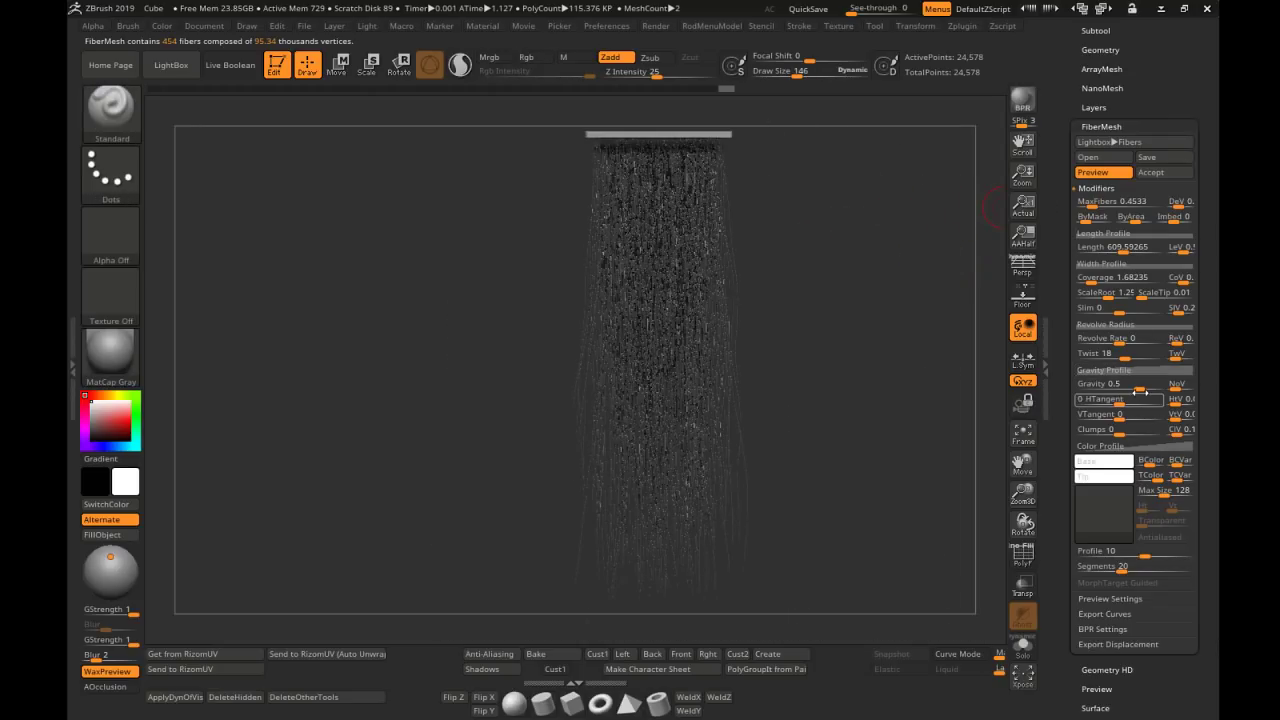
drag(1140, 388, 1134, 388)
click(955, 425)
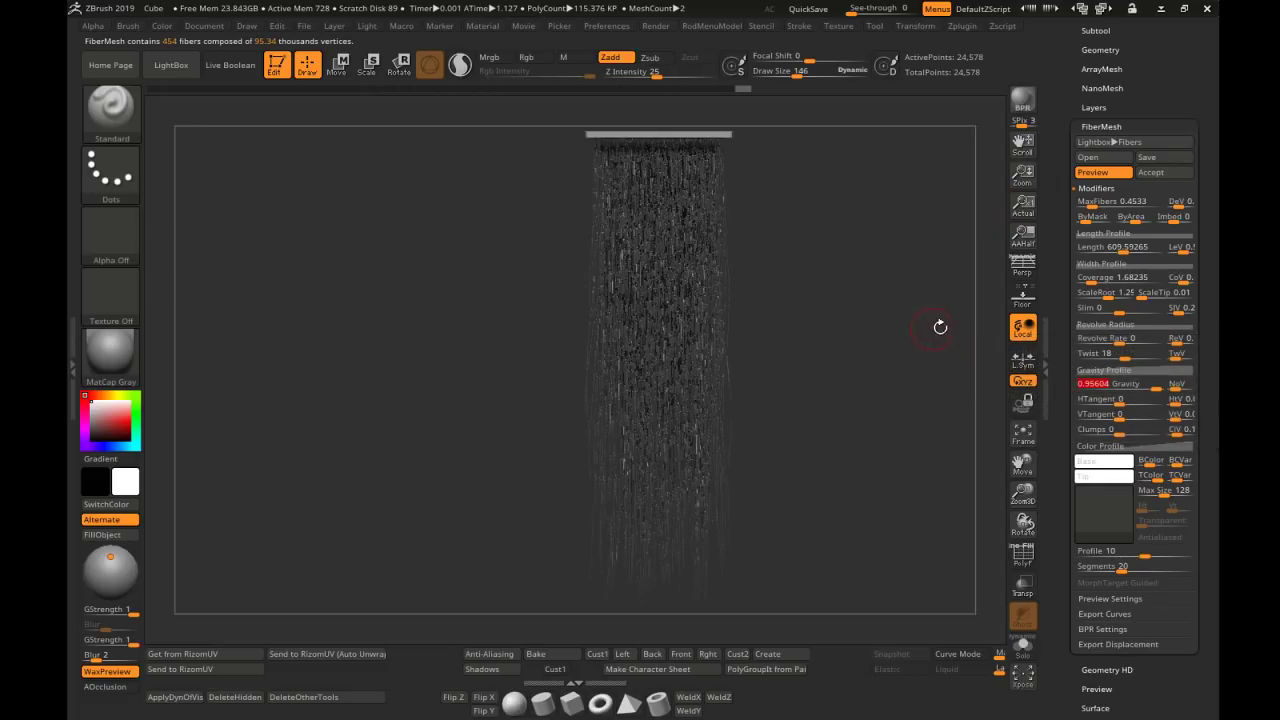
Raise the fibers' ByMask modulation to 2.65625, accepting the note about single-sided fibers
drag(798, 335, 740, 297)
ctrl+right_drag(684, 288, 838, 282)
ctrl+right_drag(838, 282, 922, 312)
mouse_move(922, 320)
mouse_down()
mouse_move(781, 283)
mouse_move(863, 280)
mouse_move(829, 288)
mouse_up()
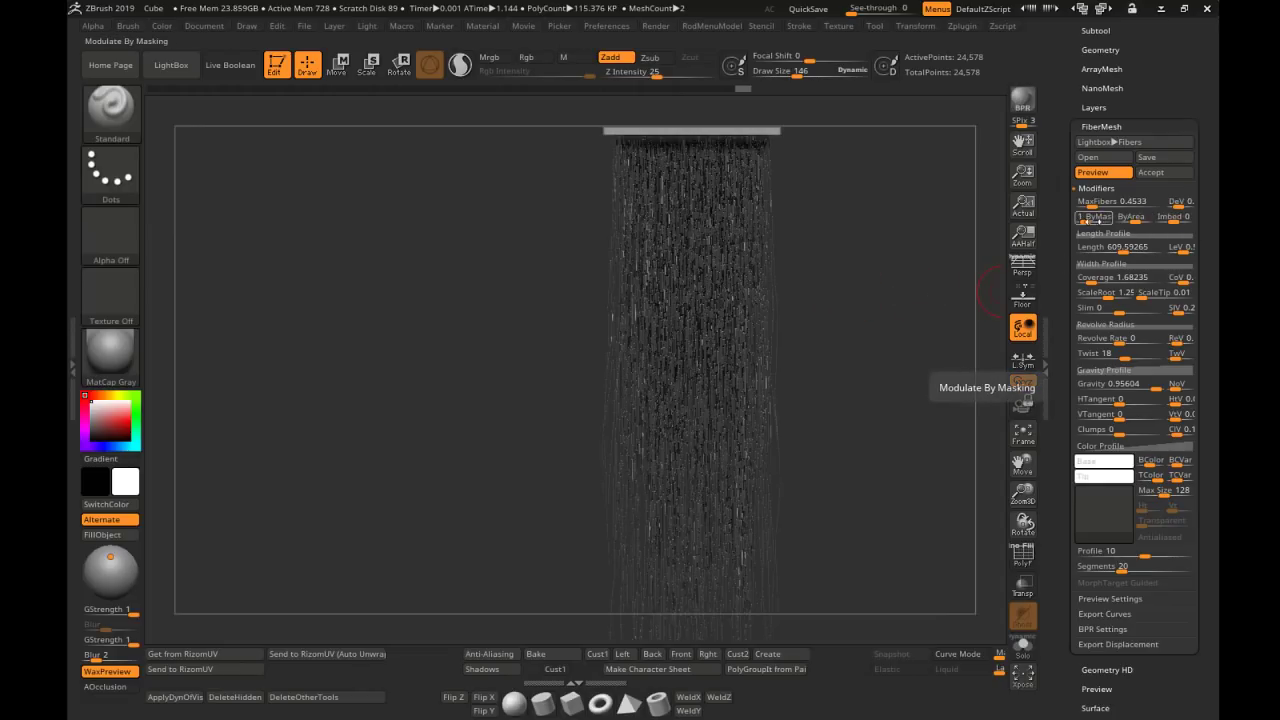
click(955, 257)
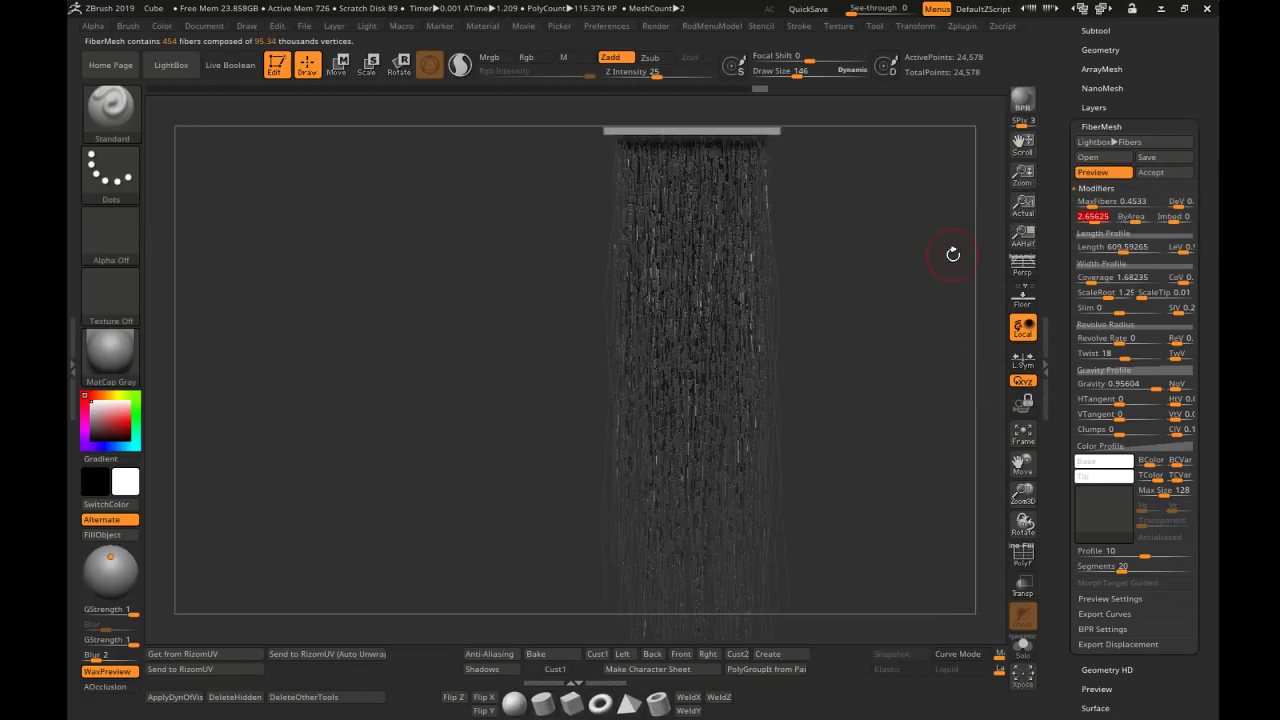
drag(951, 251, 901, 238)
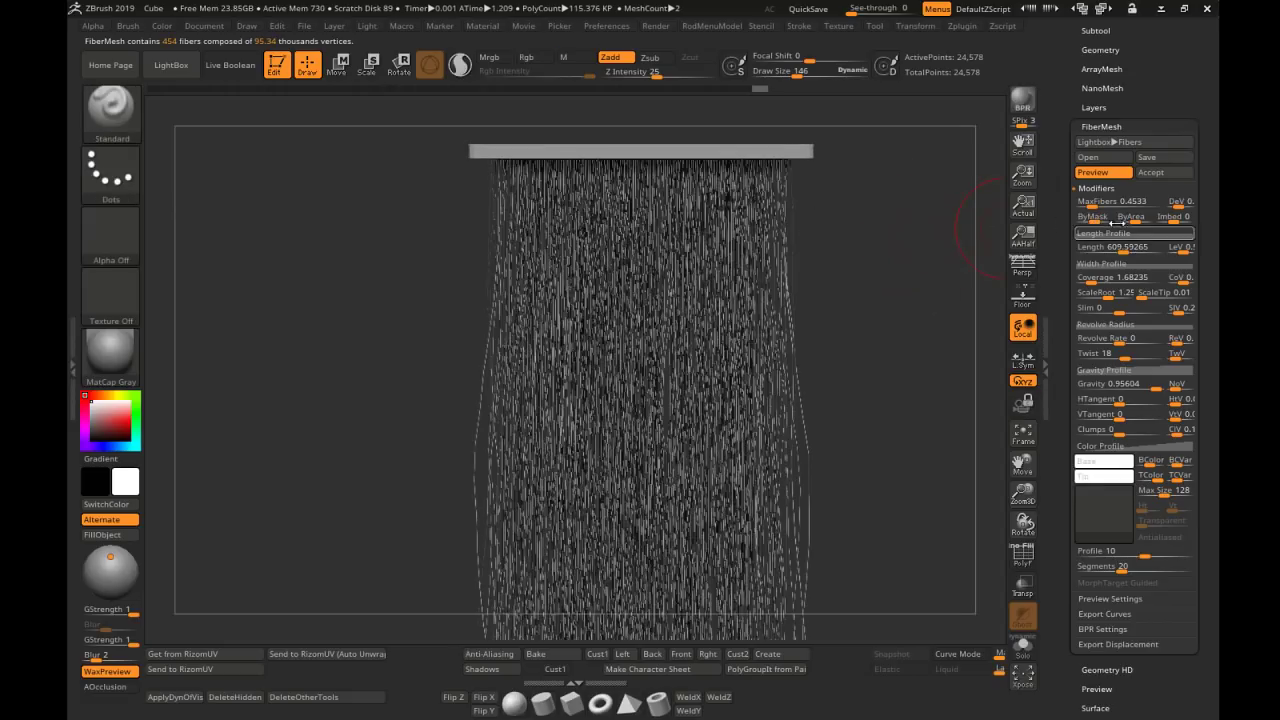
Thicken the strands slightly by setting their Coverage to 2.2625
scroll(1100, 230, down, 3)
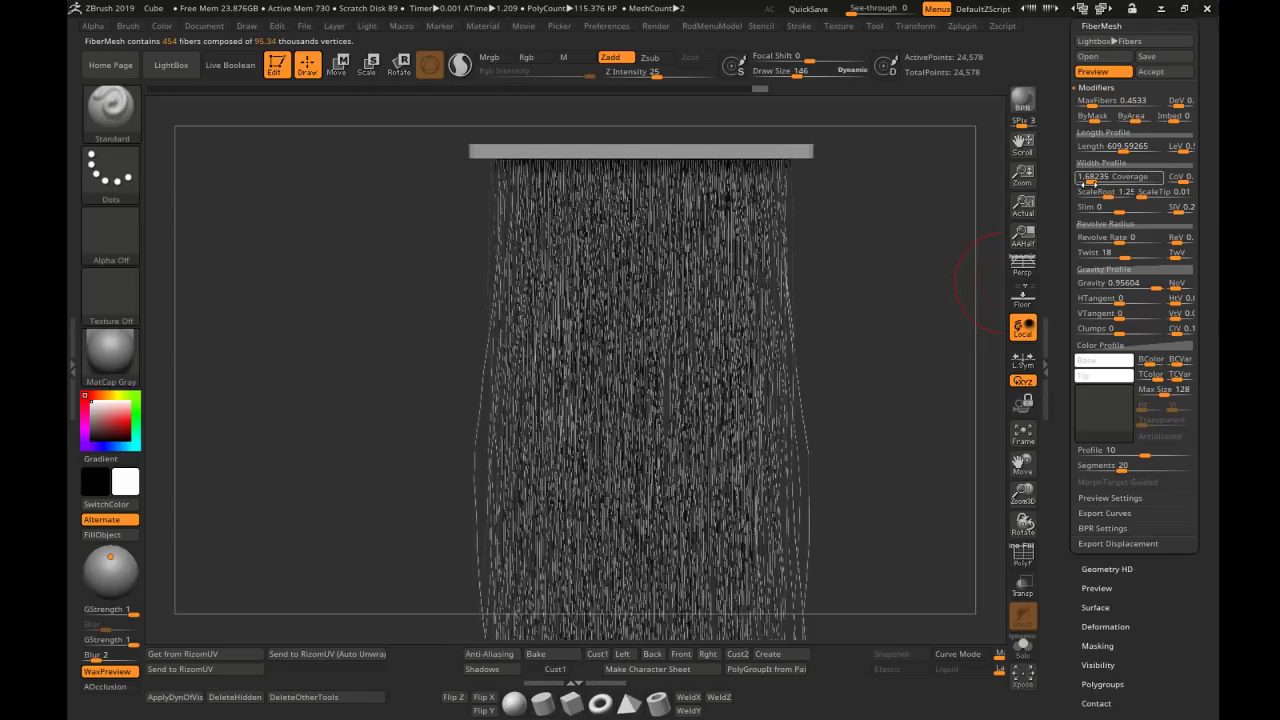
click(1091, 182)
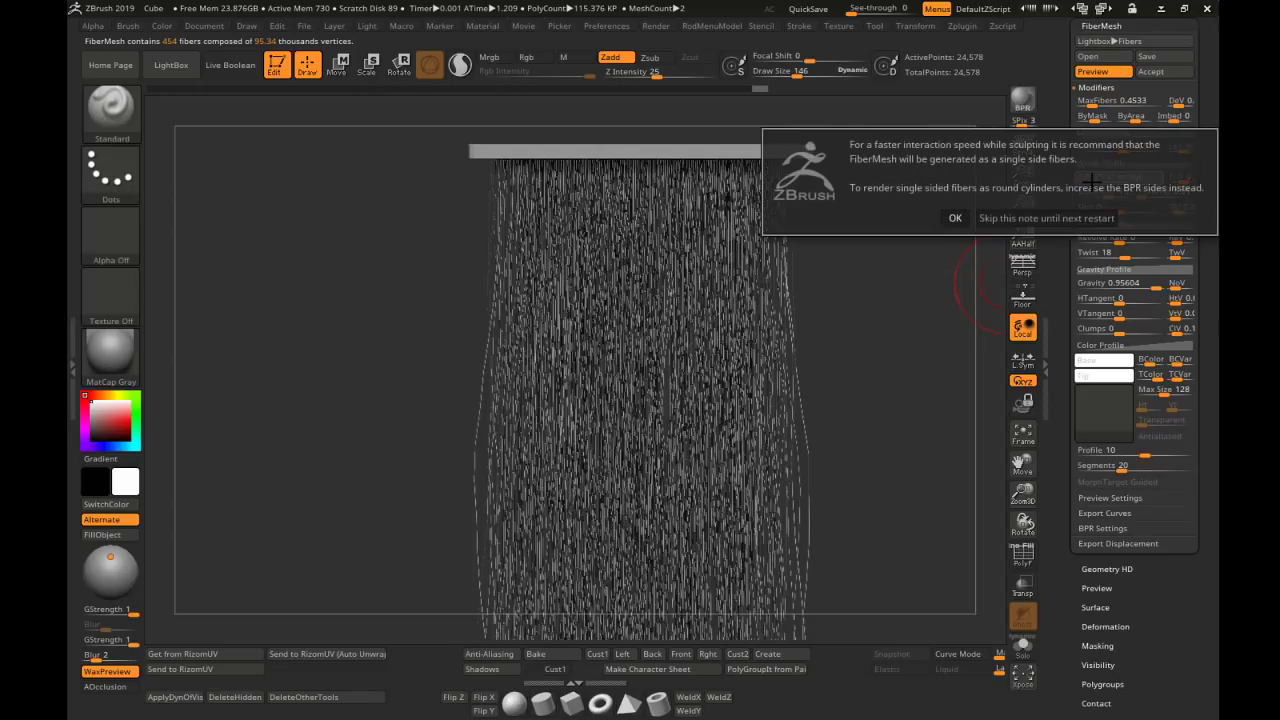
click(958, 216)
mouse_move(783, 217)
ctrl+right_down()
mouse_move(889, 223)
mouse_move(636, 187)
ctrl+right_up()
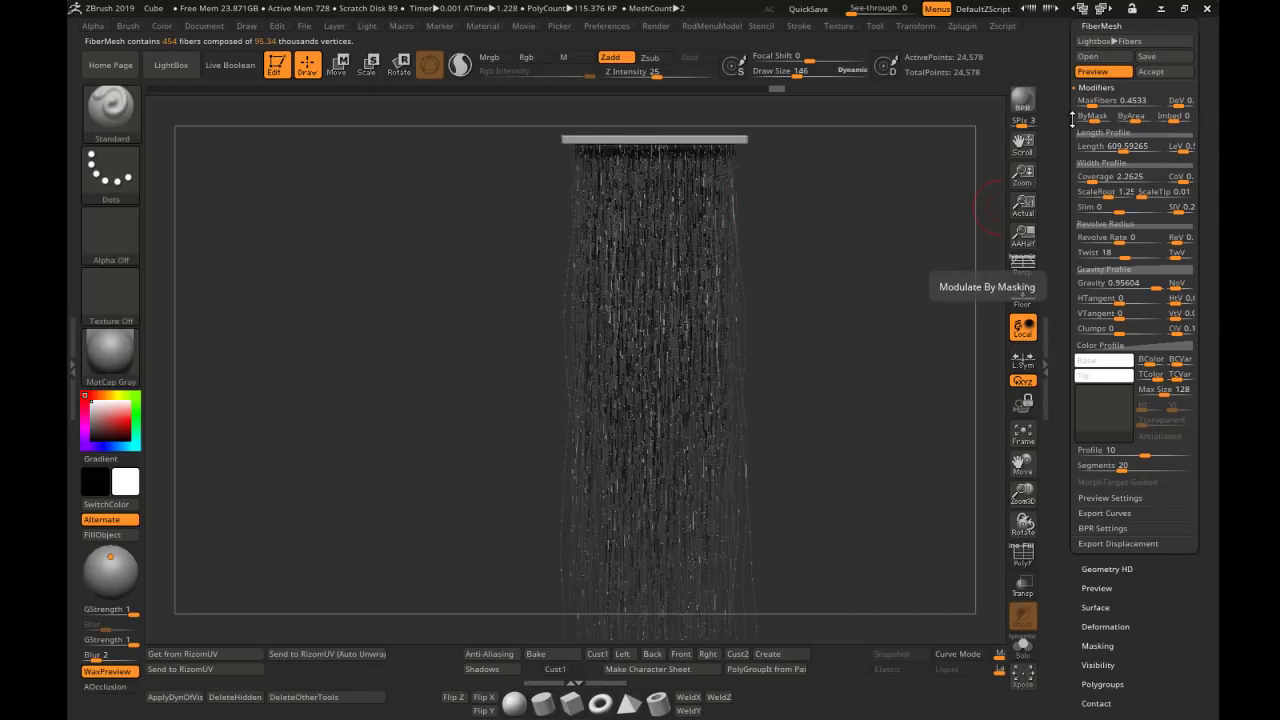
drag(1063, 127, 1060, 155)
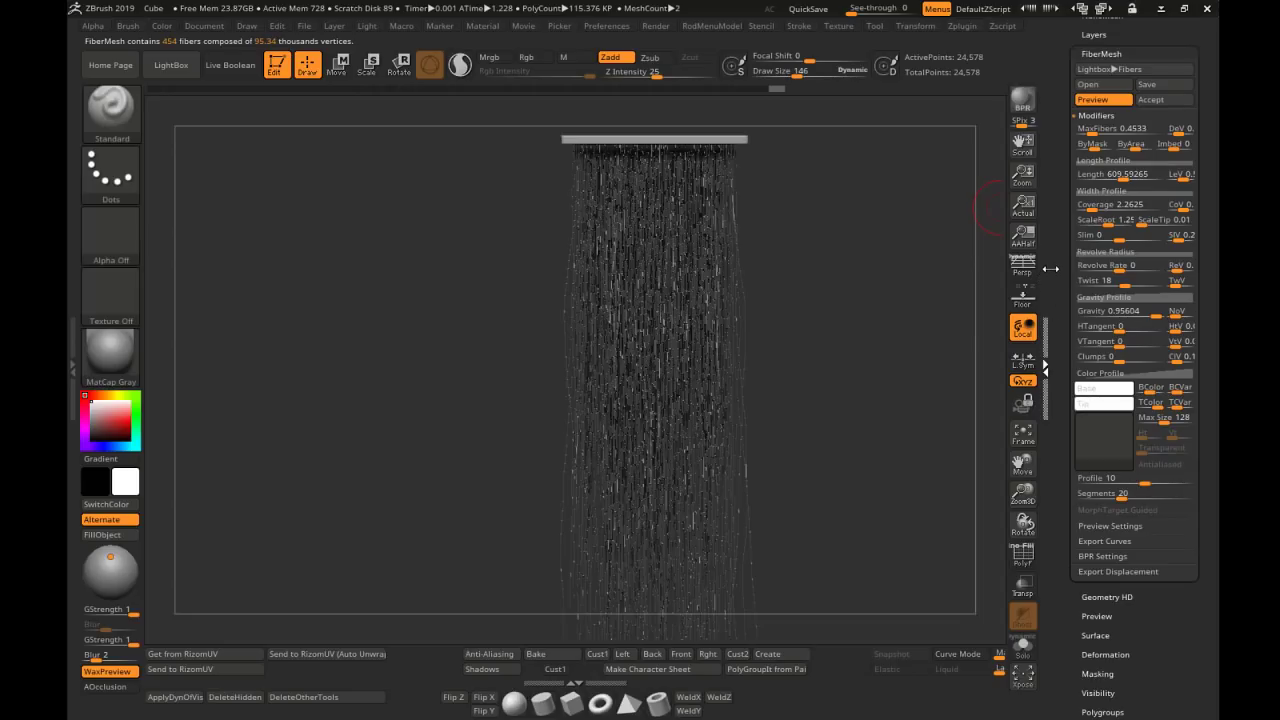
drag(1066, 228, 1068, 220)
click(1080, 173)
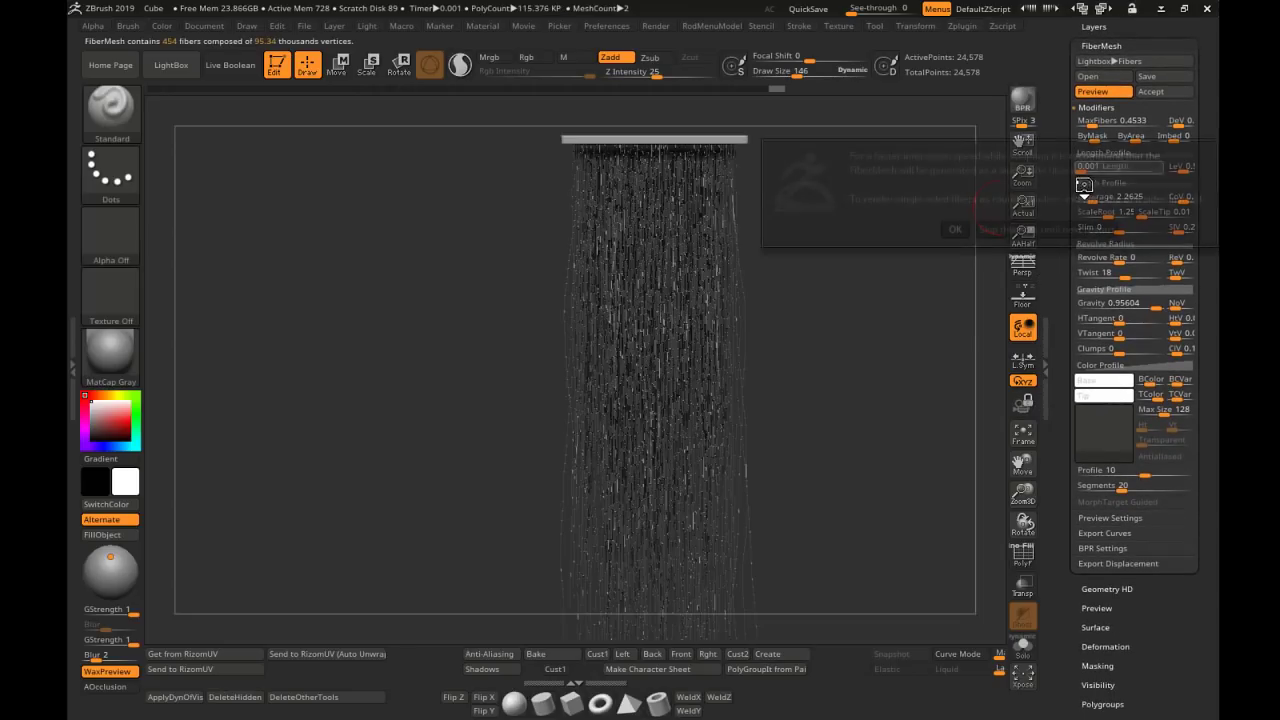
click(955, 229)
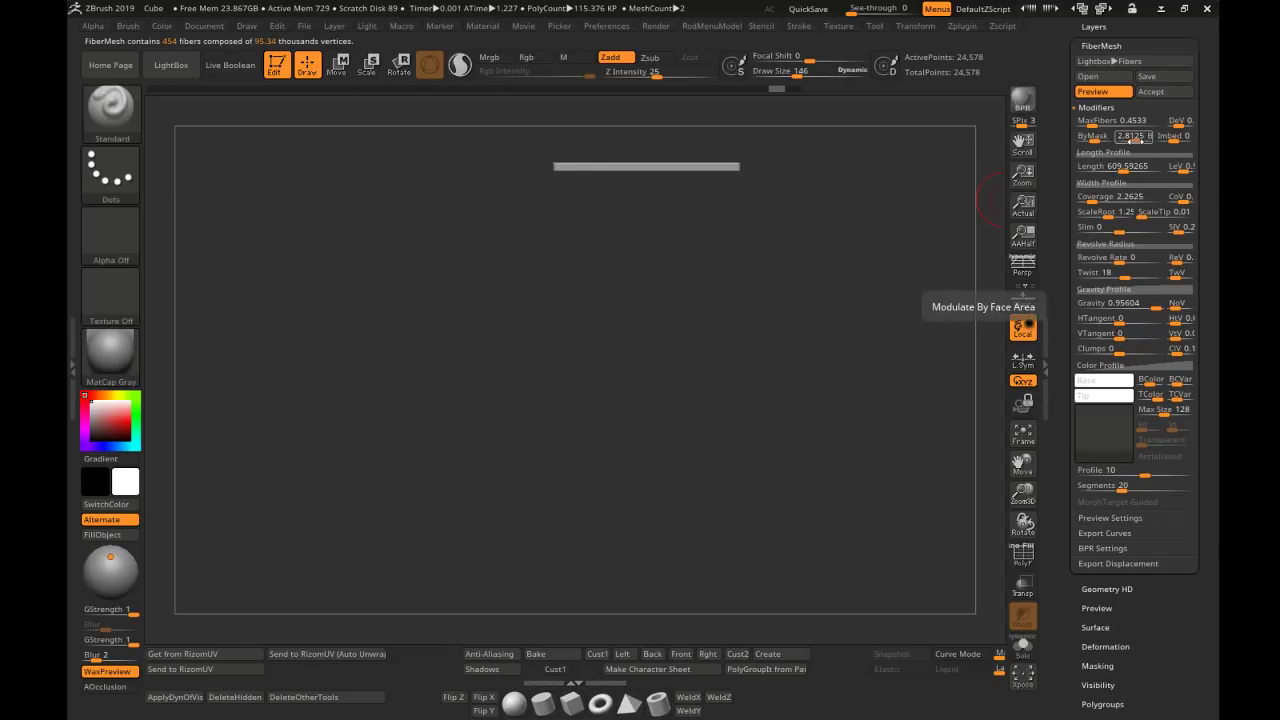
click(1100, 92)
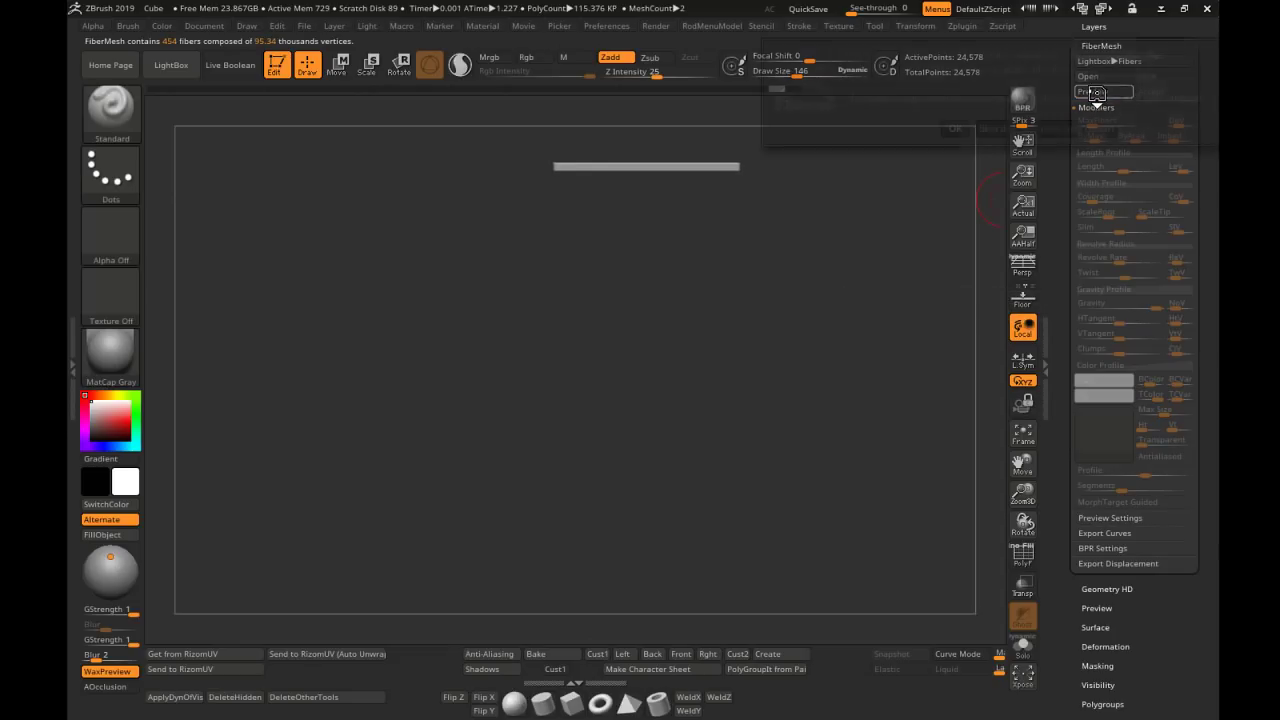
click(957, 127)
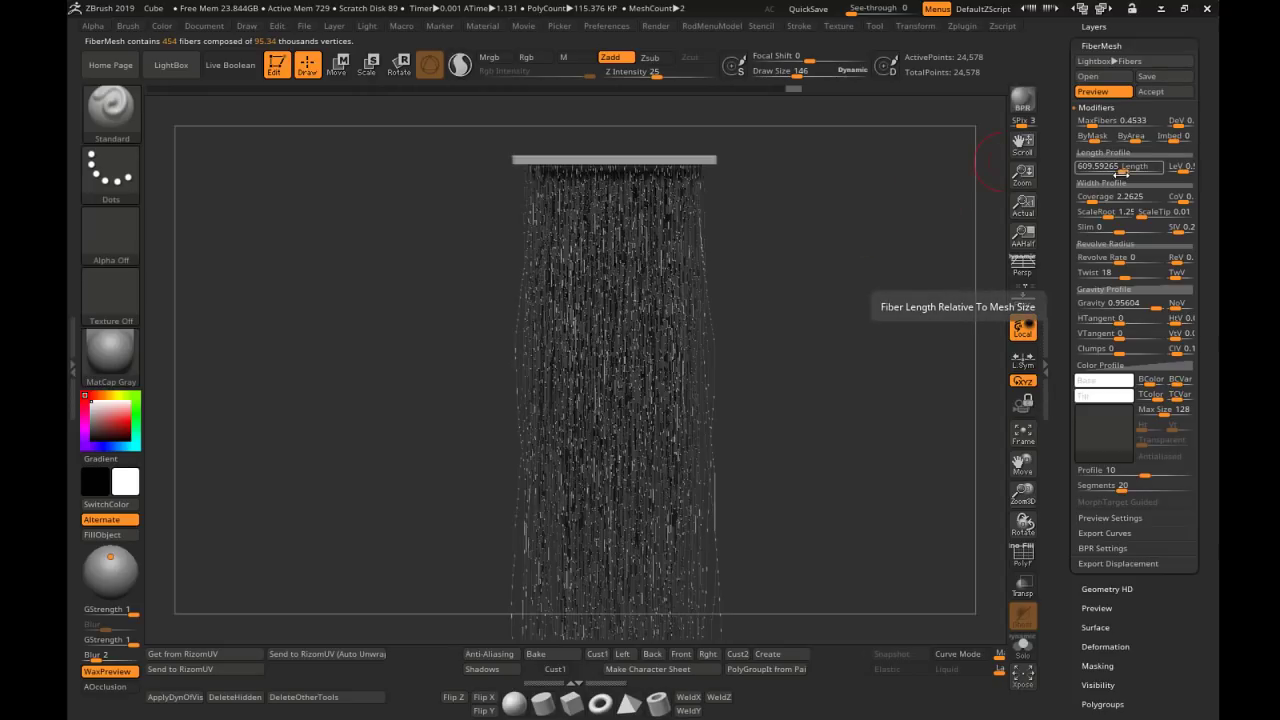
Accept the previewed fibers as a new subtool and activate the Fast Preview mode for them
click(1150, 91)
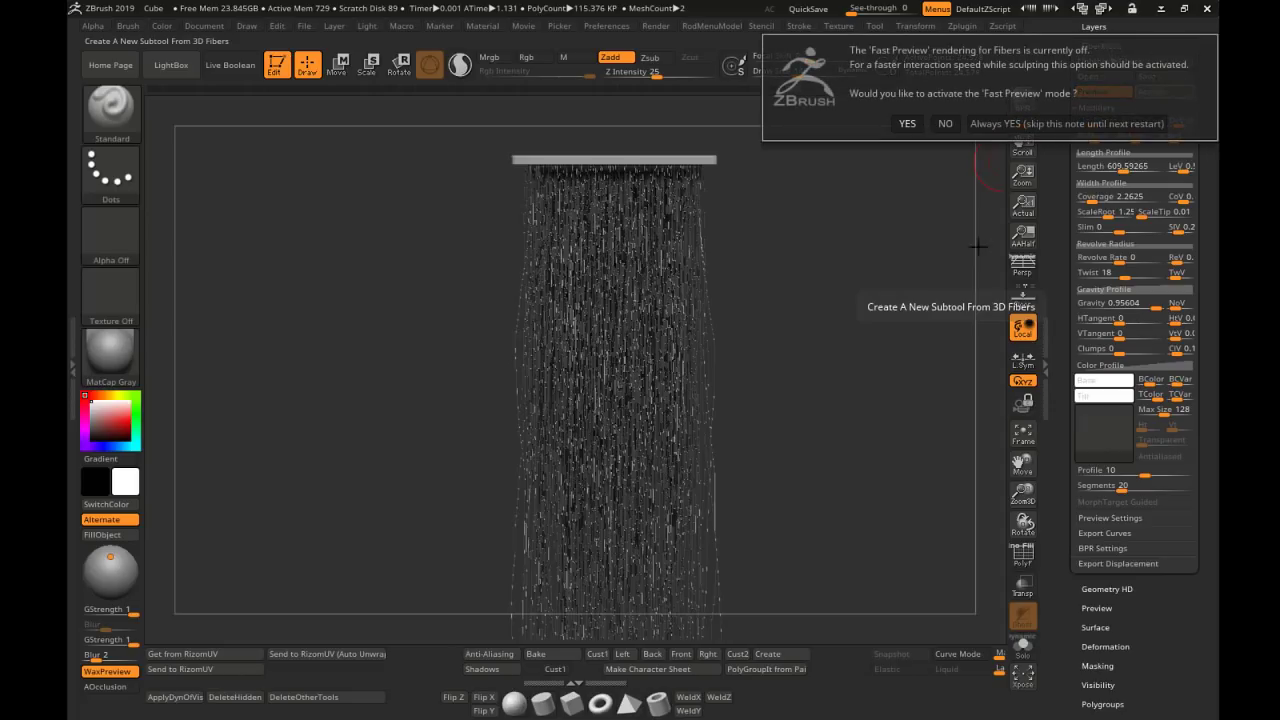
click(907, 123)
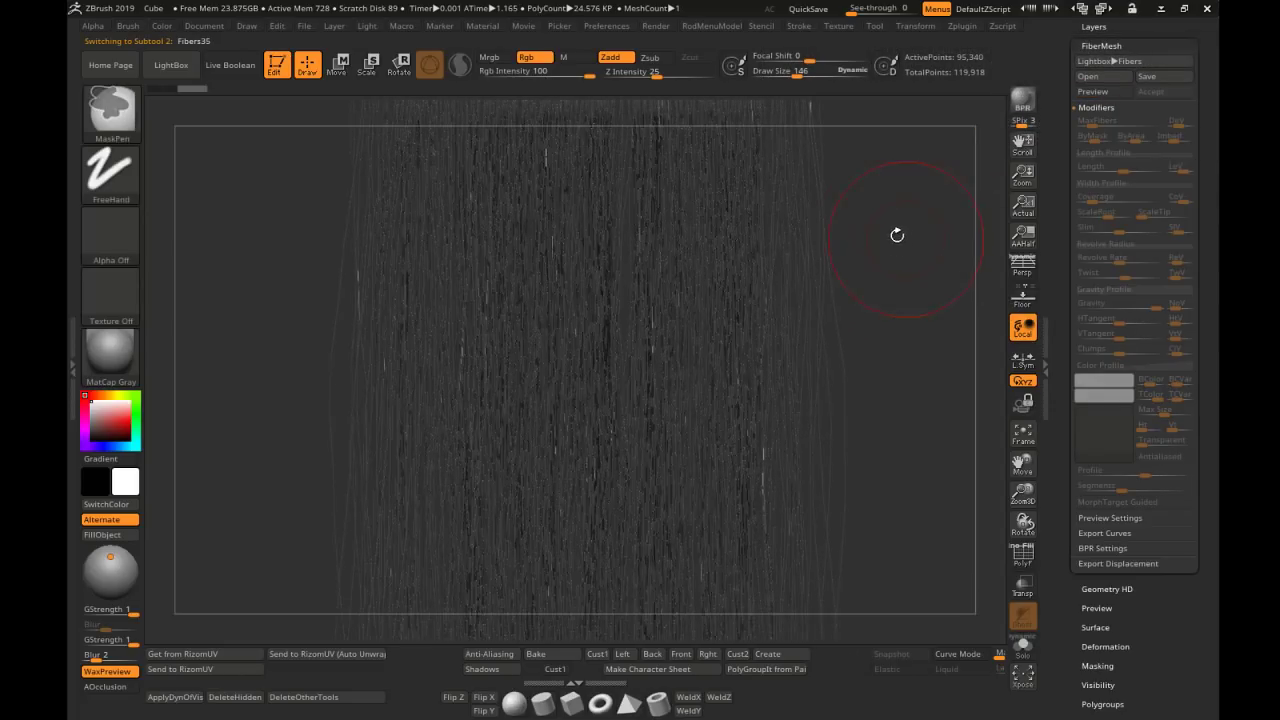
drag(765, 237, 990, 160)
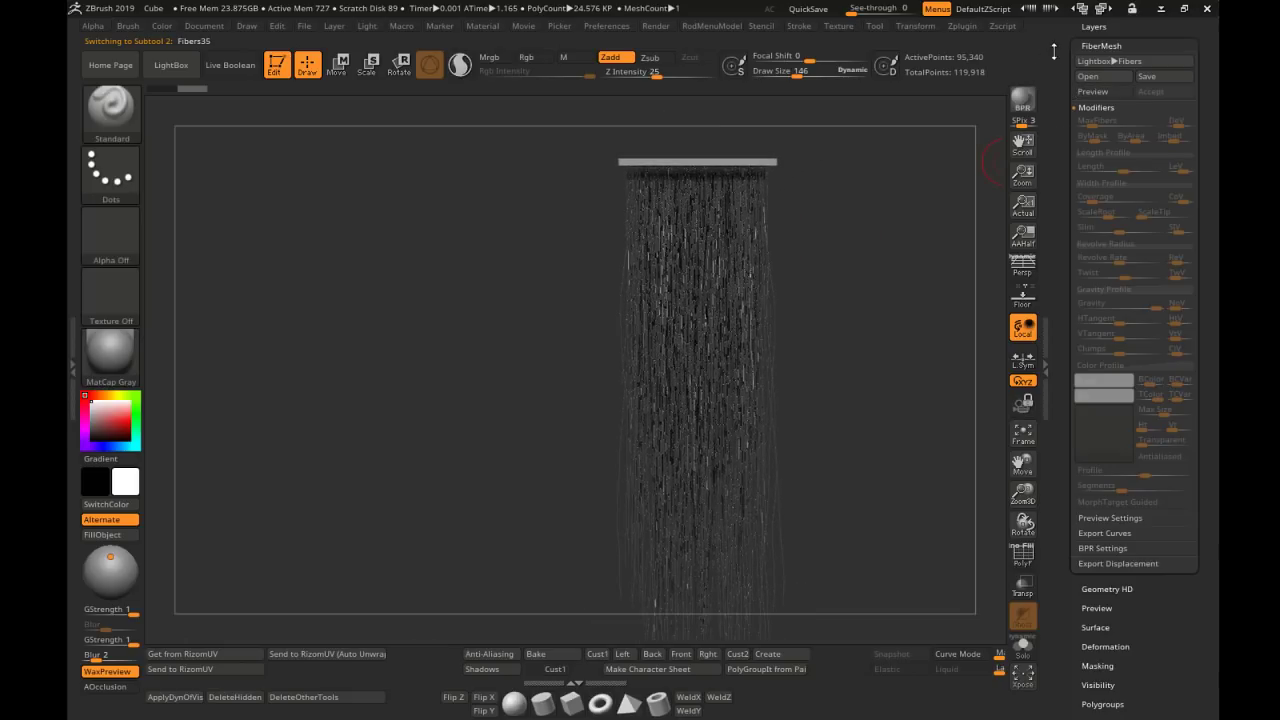
Hide the cube_NewUVs subtool so that only the fibers subtool is displayed
scroll(1100, 40, up, 3)
drag(1066, 56, 1067, 117)
click(1099, 98)
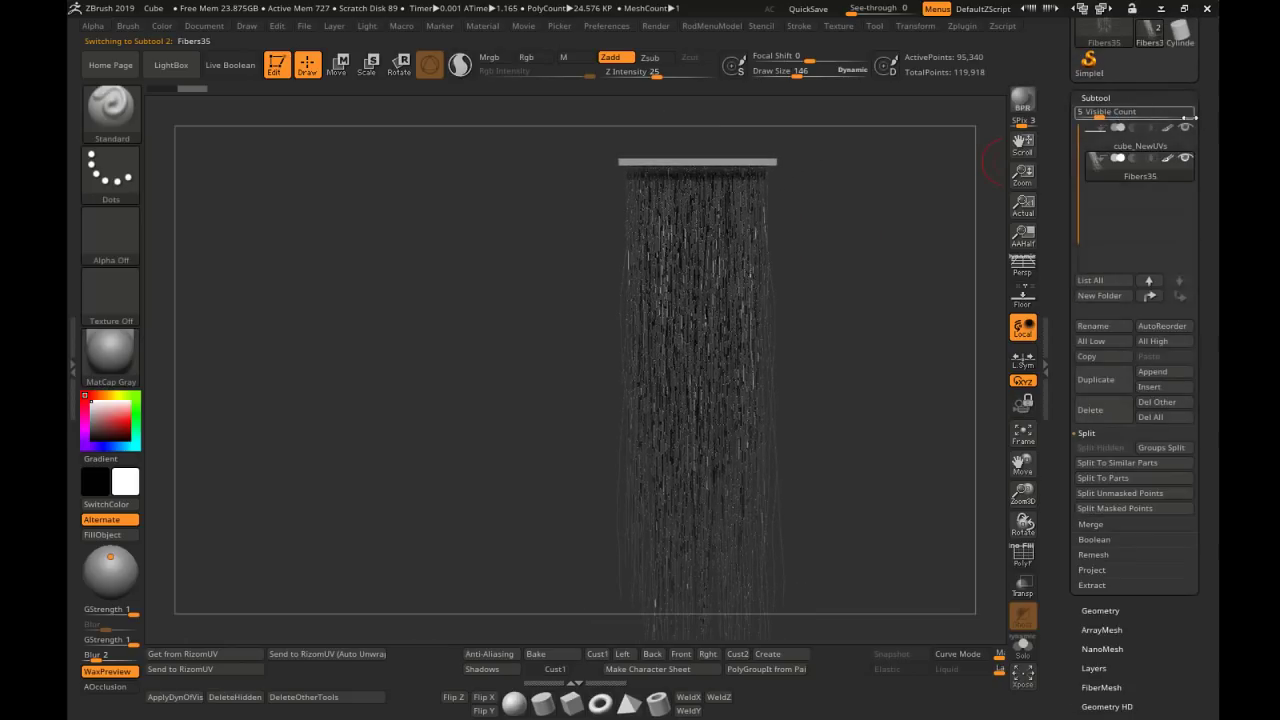
click(1187, 130)
mouse_move(694, 188)
alt+right_down()
mouse_move(680, 206)
mouse_move(863, 211)
mouse_move(883, 246)
mouse_move(831, 240)
mouse_move(790, 212)
alt+right_up()
mouse_move(790, 212)
ctrl+right_down()
mouse_move(769, 197)
mouse_move(792, 235)
ctrl+right_up()
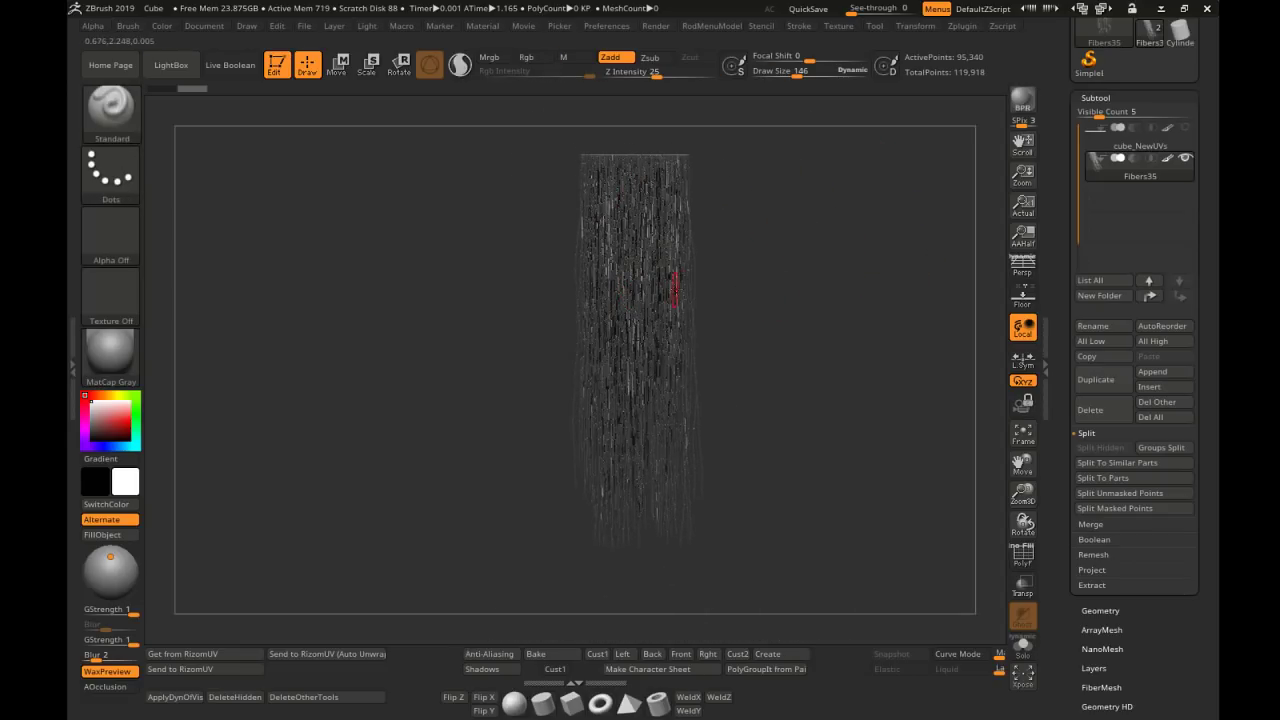
mouse_move(750, 278)
right_down()
mouse_move(731, 271)
mouse_move(777, 283)
mouse_move(713, 223)
right_up()
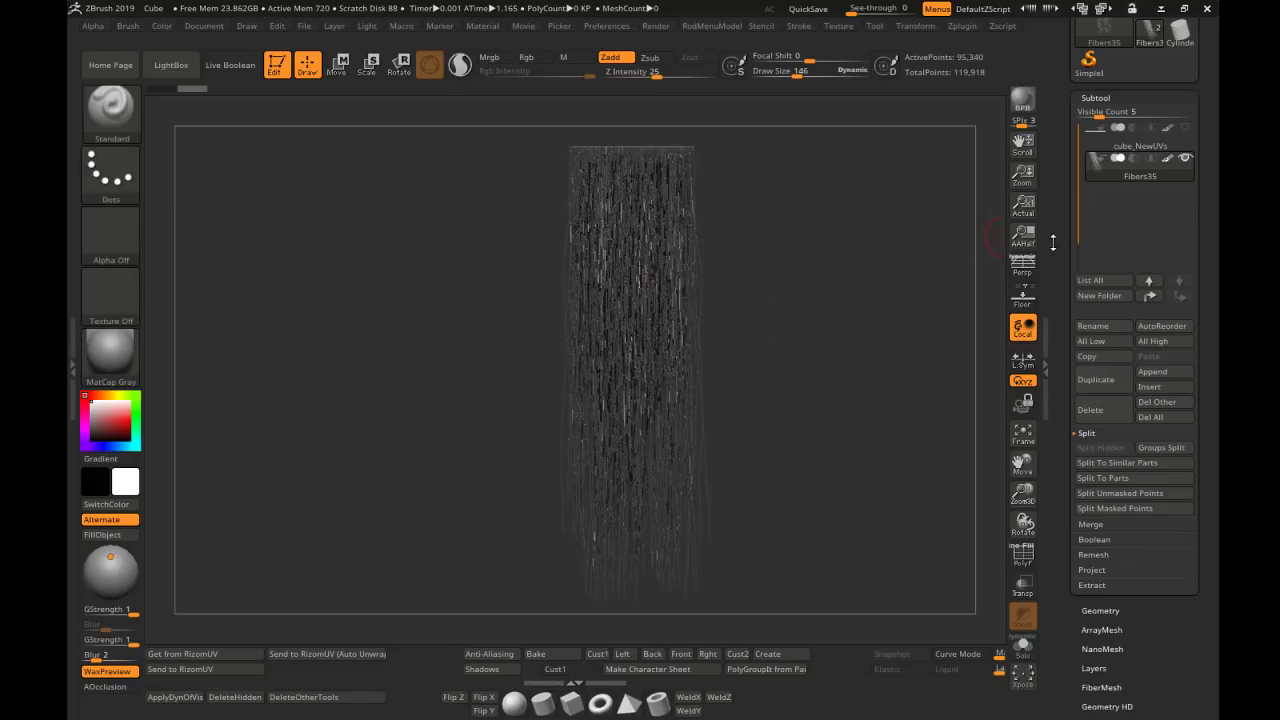
Lower the fibers' PRE Vis preview visibility to 7 in the FiberMesh preview settings
scroll(1107, 249, down, 5)
scroll(1107, 249, up, 1)
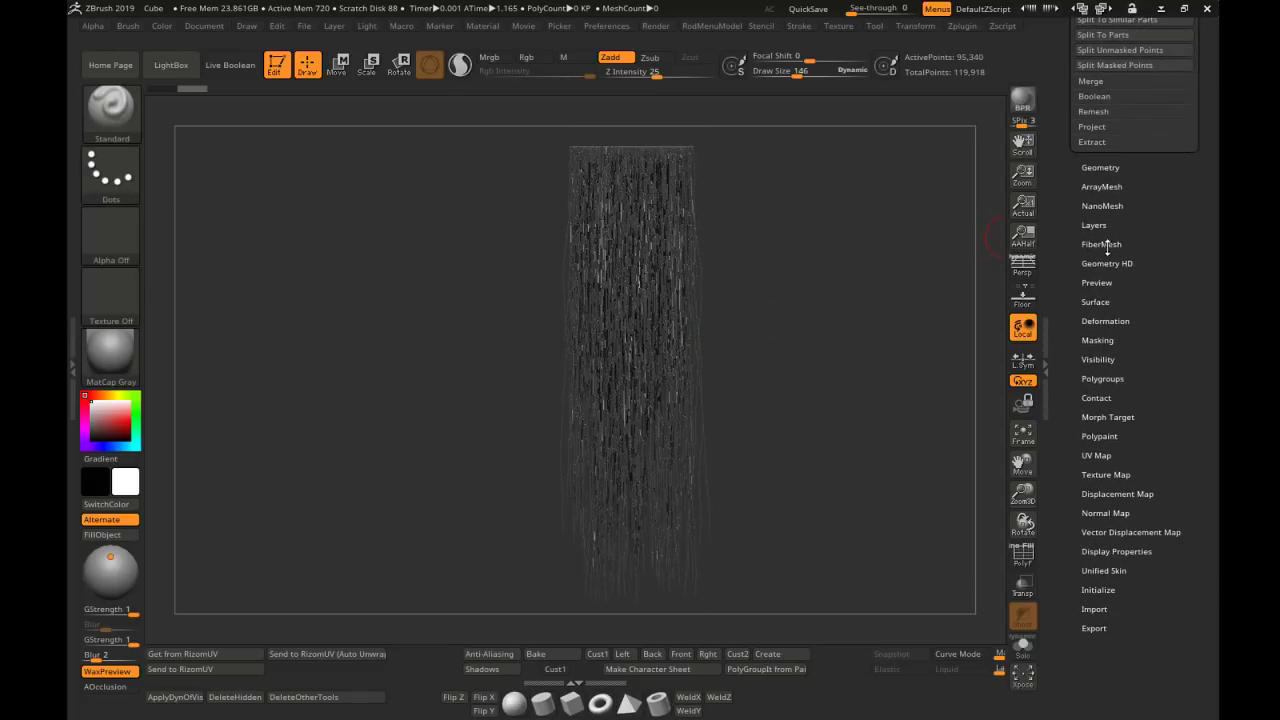
click(1102, 244)
scroll(1115, 254, down, 3)
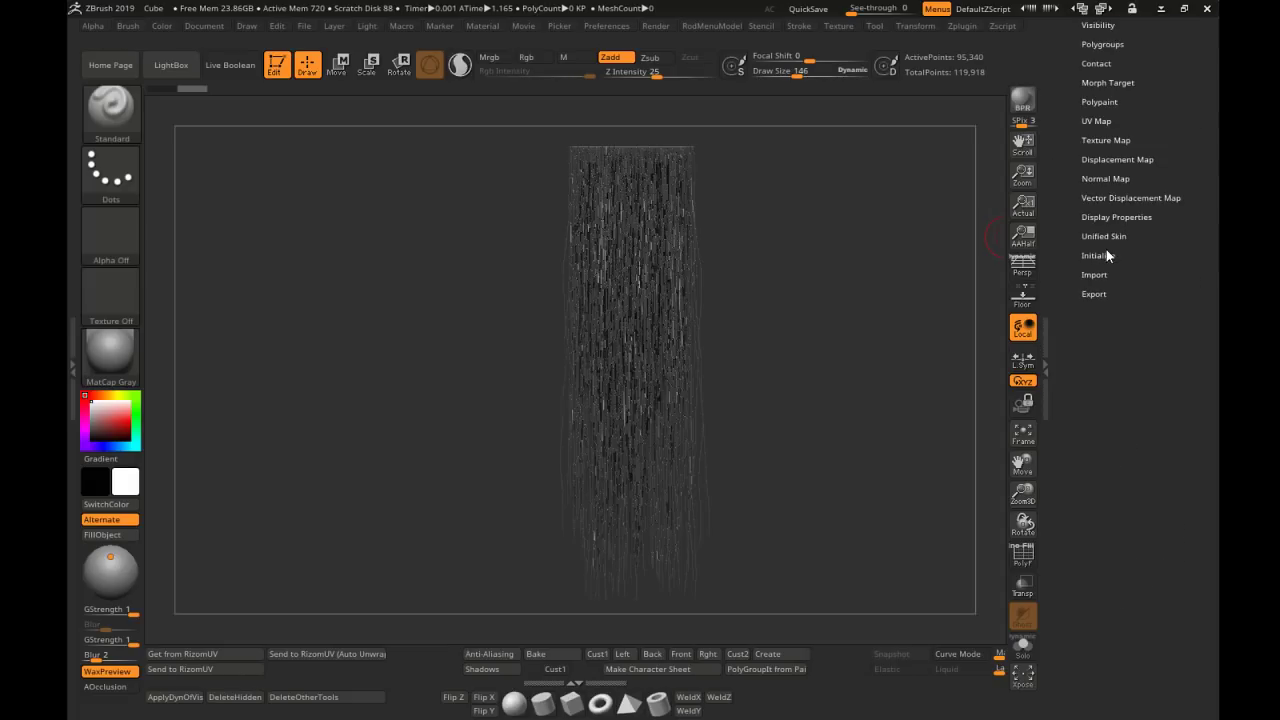
scroll(1073, 191, up, 3)
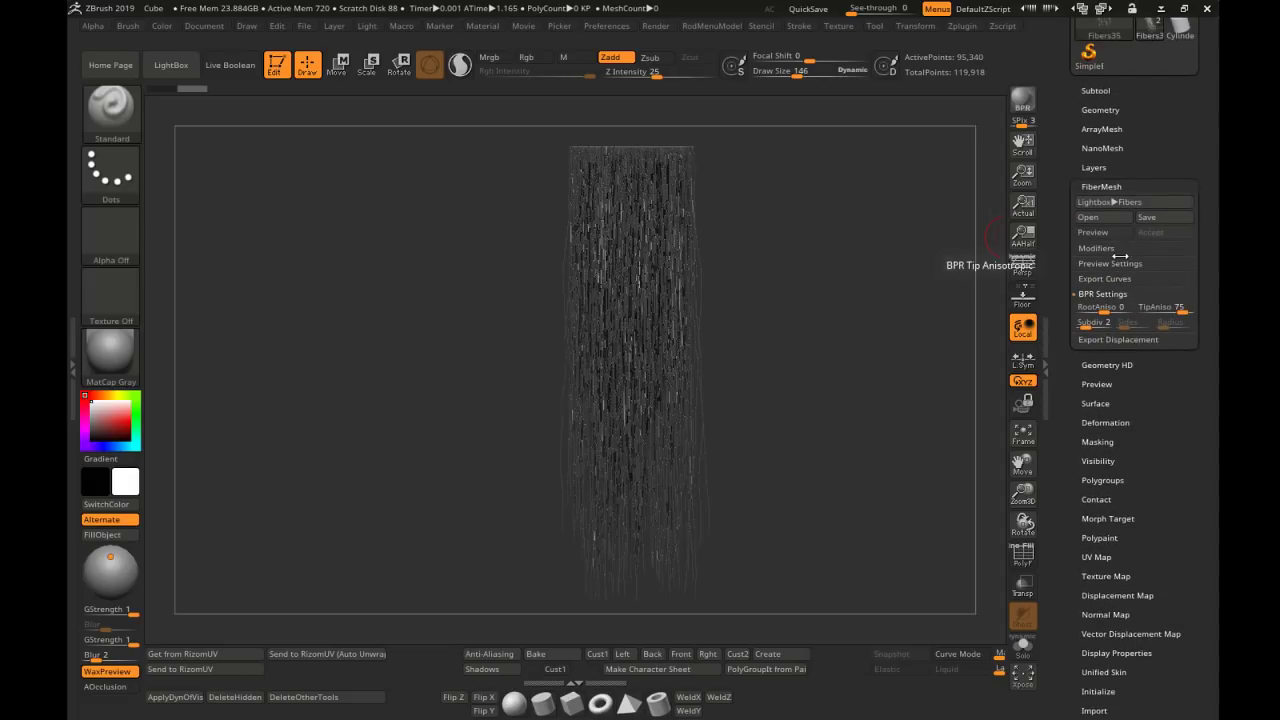
click(1108, 263)
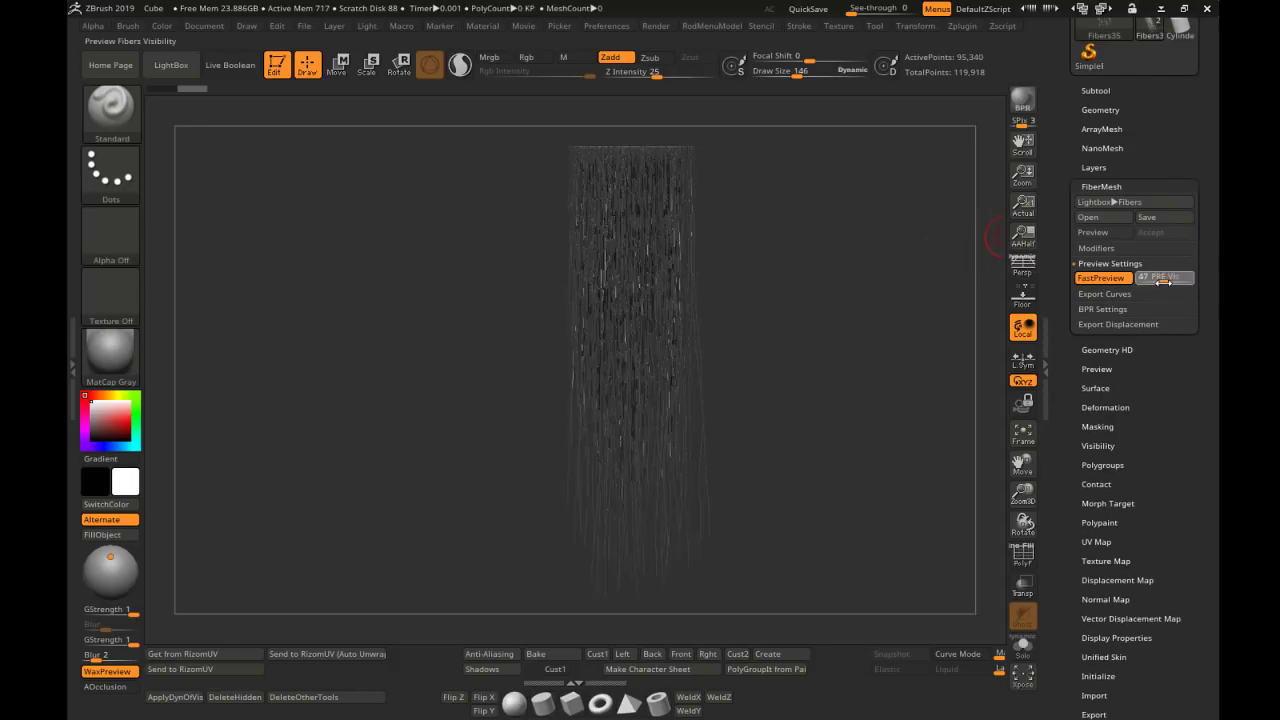
click(1156, 290)
click(1147, 278)
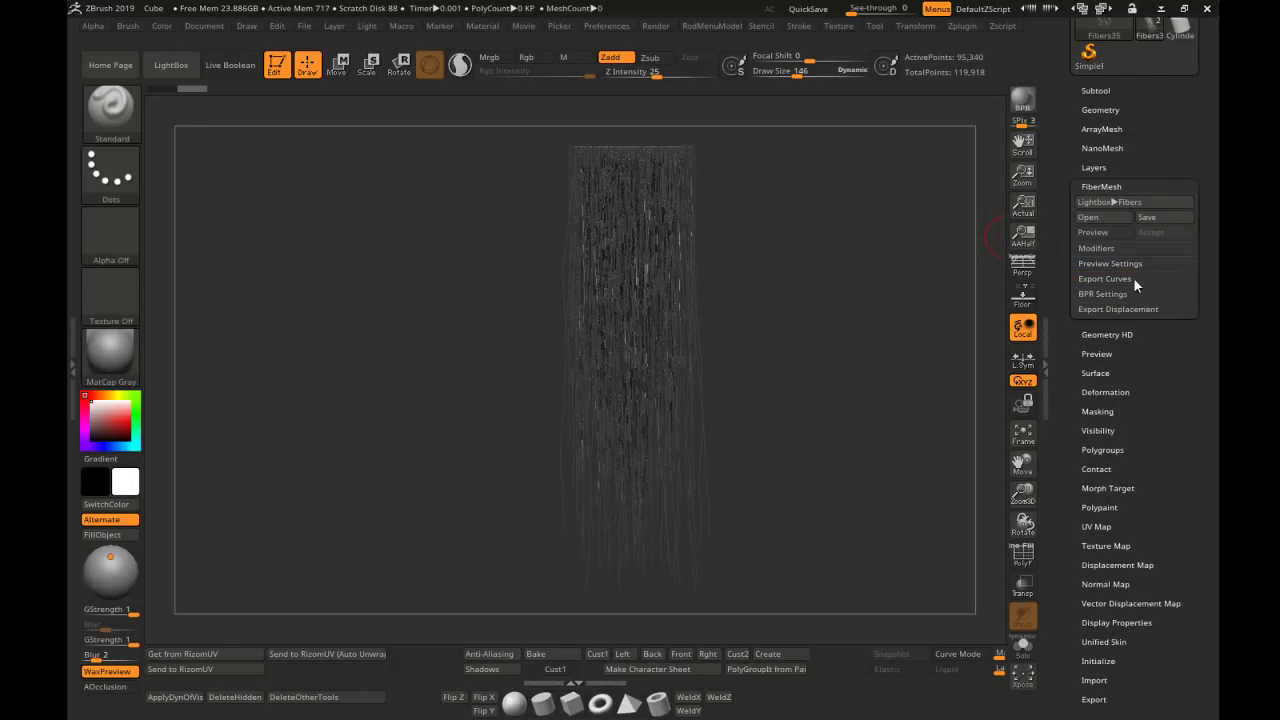
click(1134, 265)
drag(1166, 279, 1146, 281)
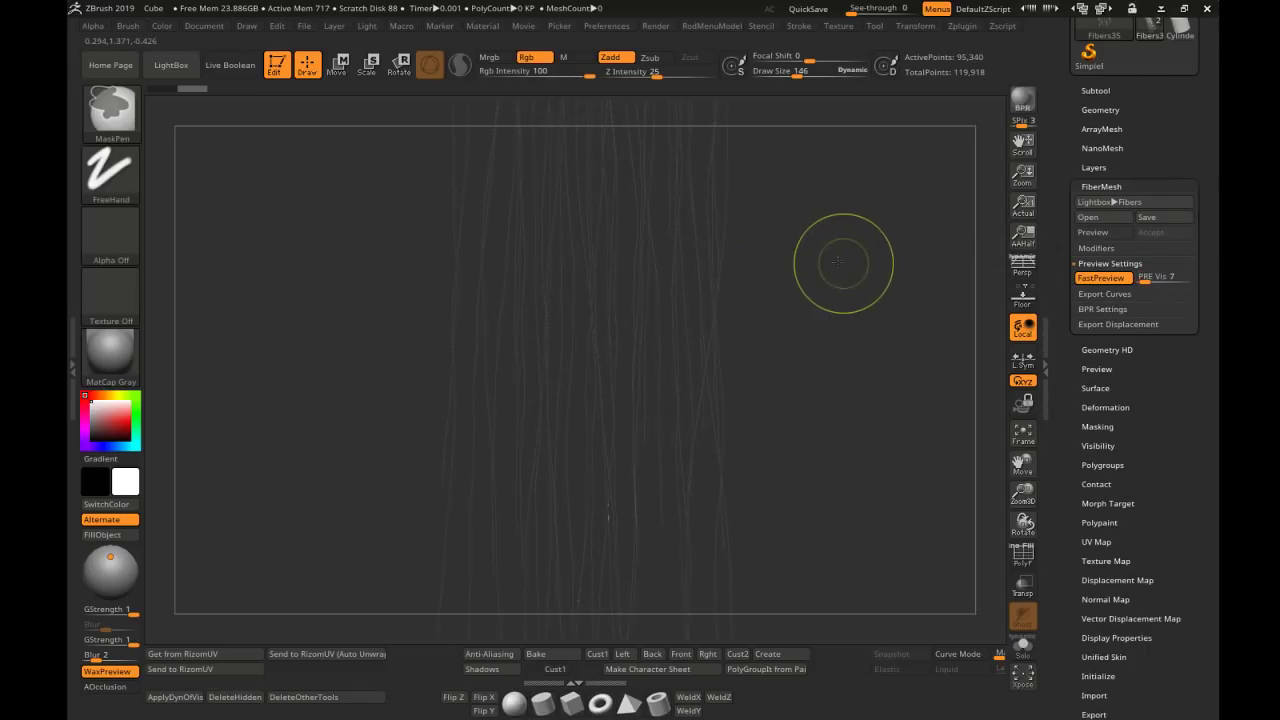
drag(703, 246, 527, 355)
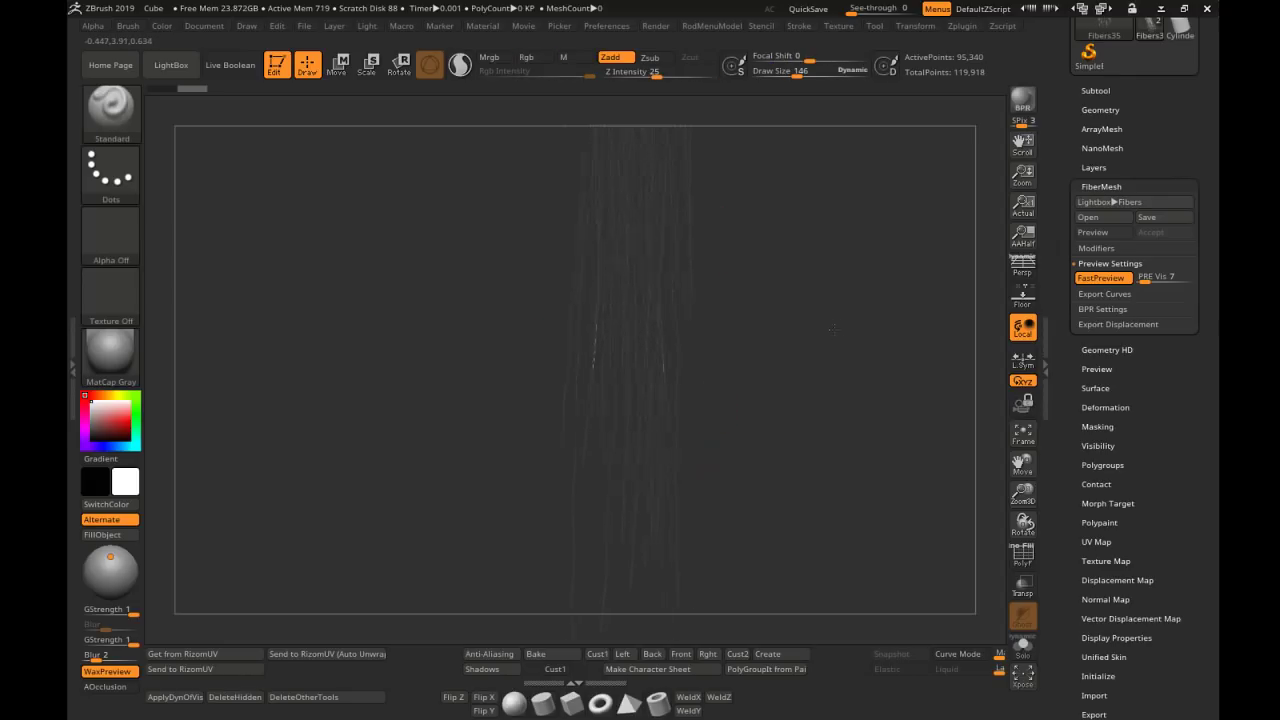
mouse_move(833, 330)
right_down()
mouse_move(874, 331)
mouse_move(817, 326)
mouse_move(817, 337)
right_up()
Set the fibers' PRE Vis to 100 and apply the Flat Color material to display them in plain white
drag(1146, 280, 1198, 278)
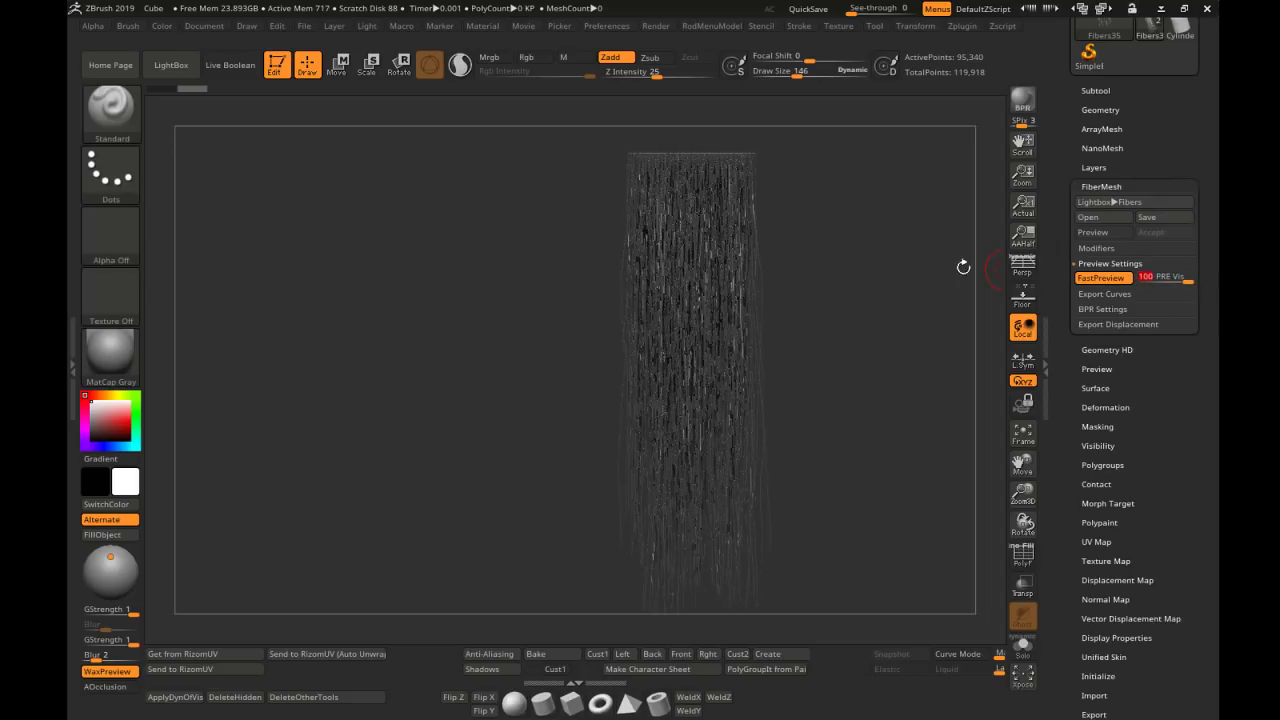
drag(963, 267, 751, 285)
click(100, 362)
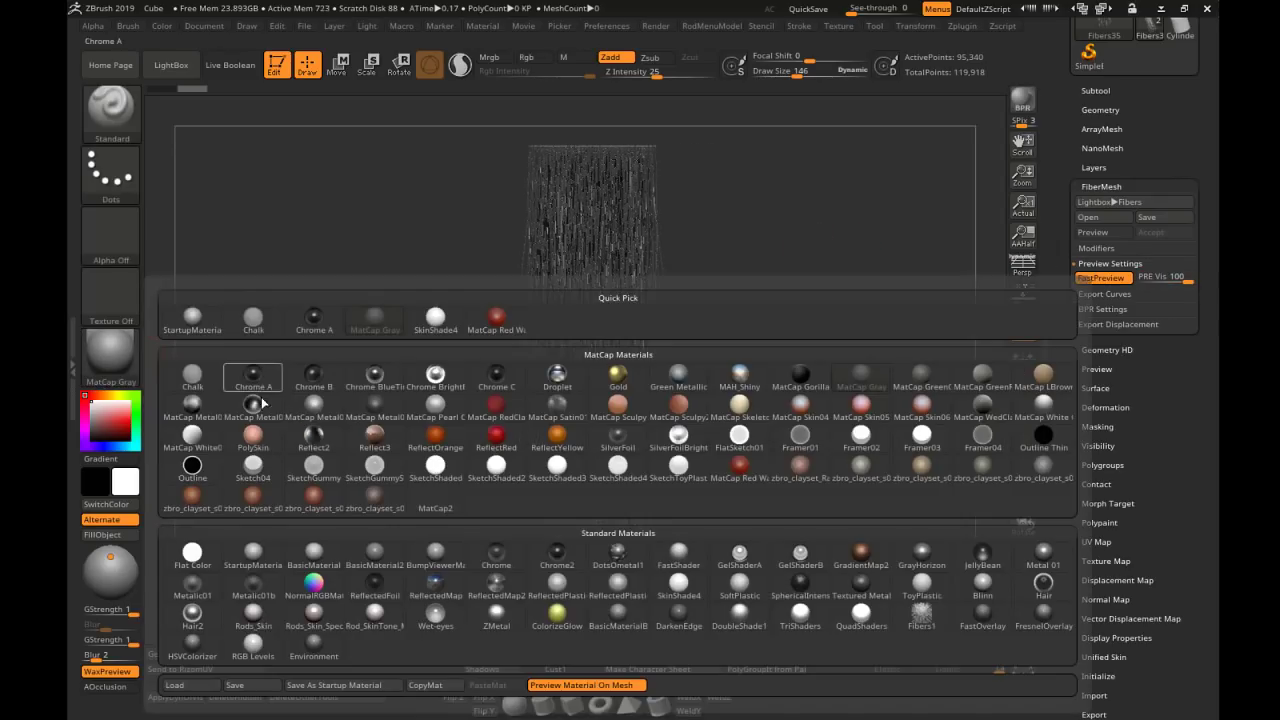
click(192, 555)
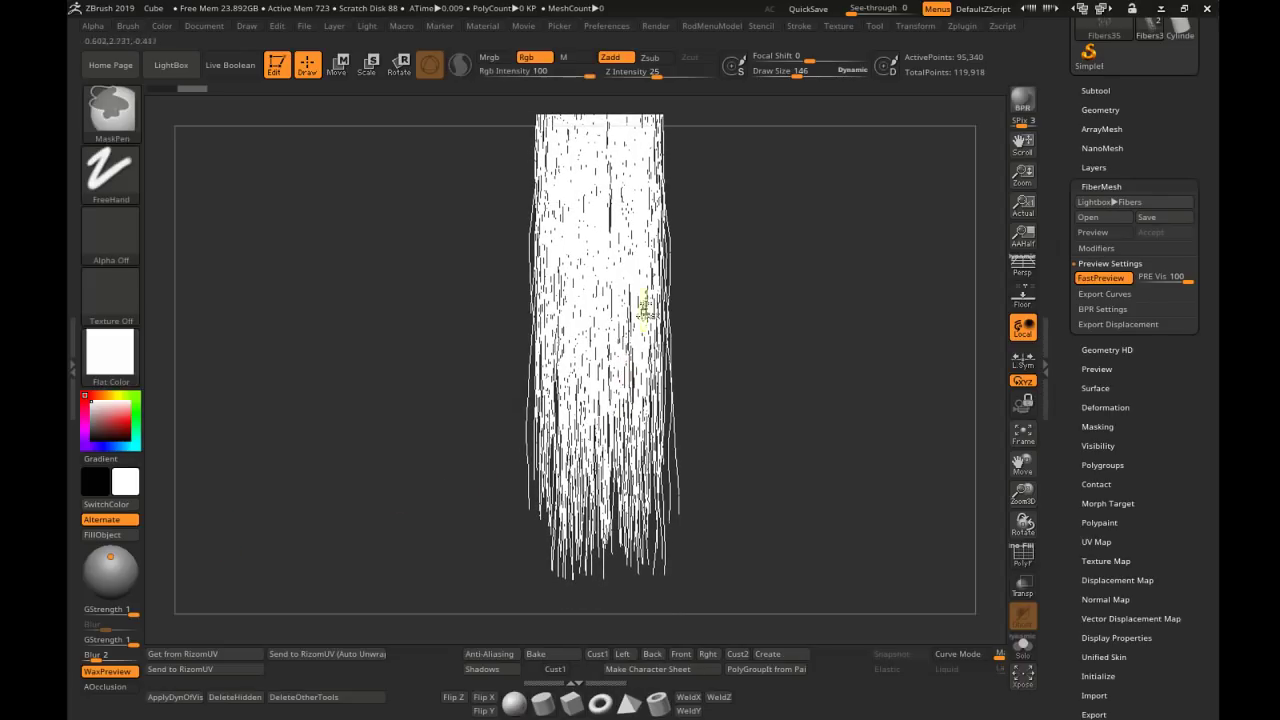
Activate the transform gizmo on the fibers and add a Bend Curve deformer with five control points along their length
alt+drag(699, 293, 704, 307)
ctrl+right_drag(772, 532, 775, 425)
shift+drag(728, 396, 768, 463)
key(w)
ctrl+right_drag(768, 463, 777, 329)
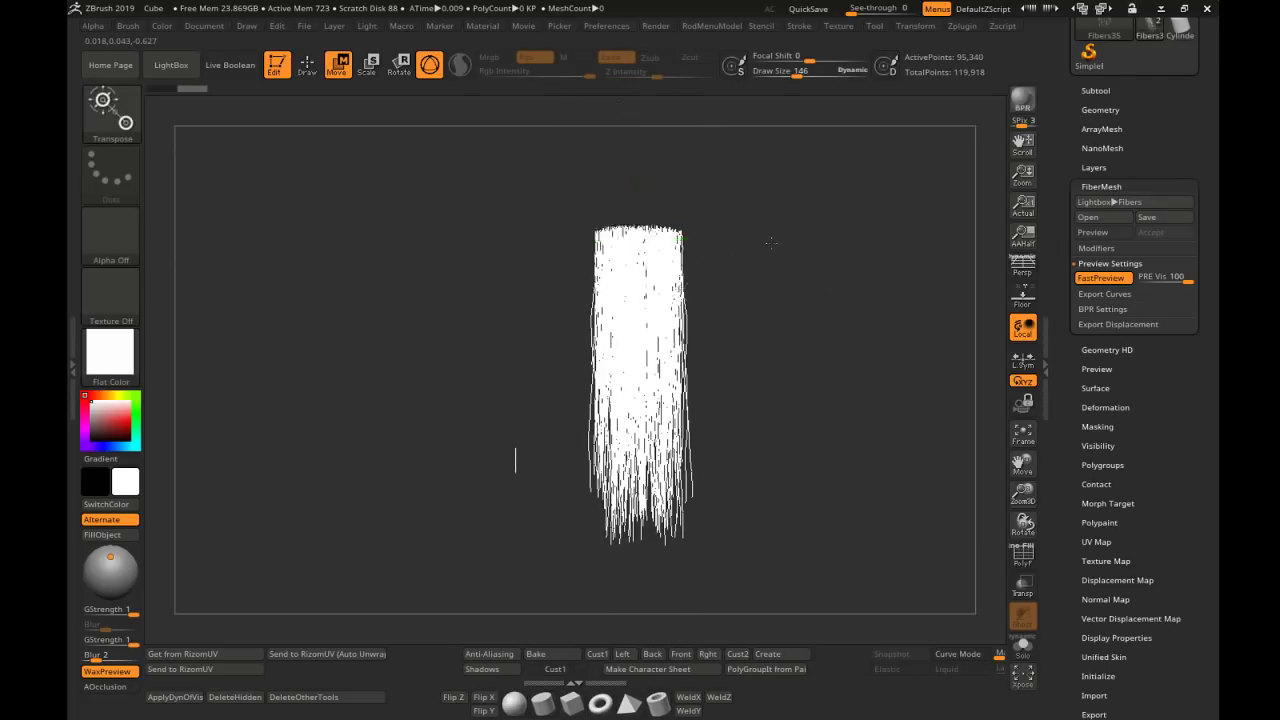
shift+right_drag(773, 246, 777, 229)
alt+right_drag(777, 229, 771, 278)
drag(770, 278, 790, 289)
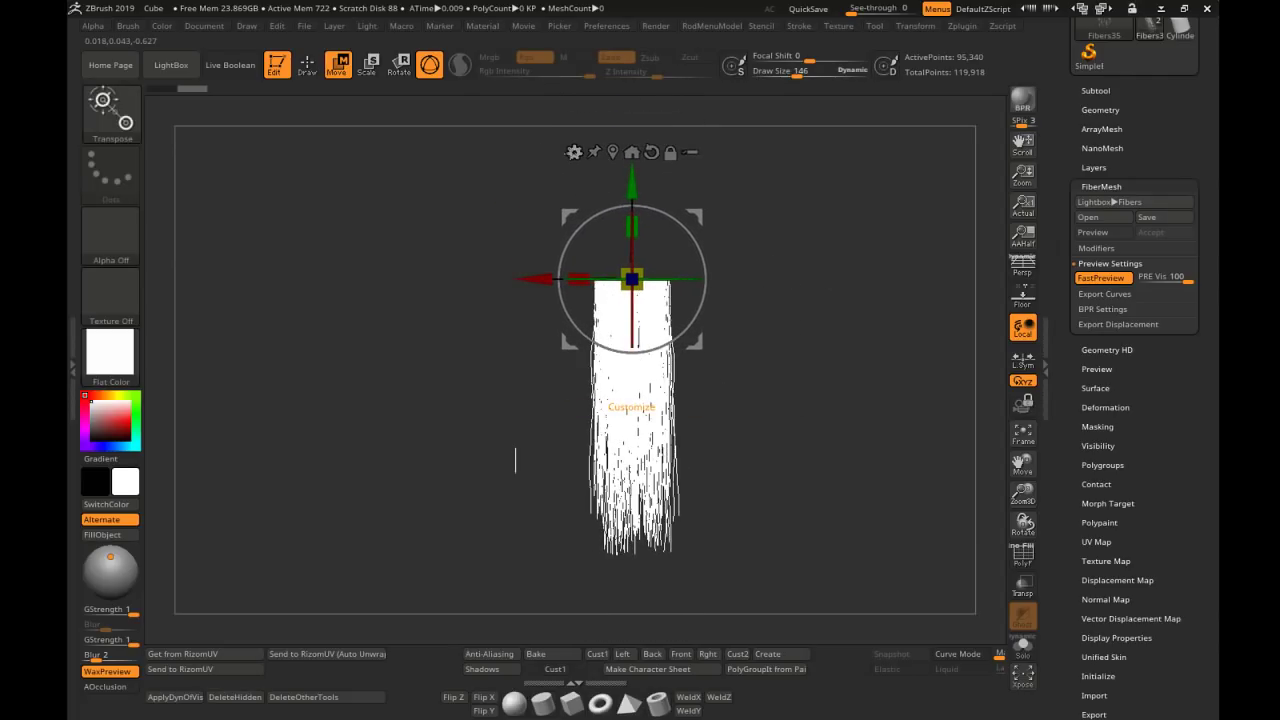
click(574, 152)
click(725, 190)
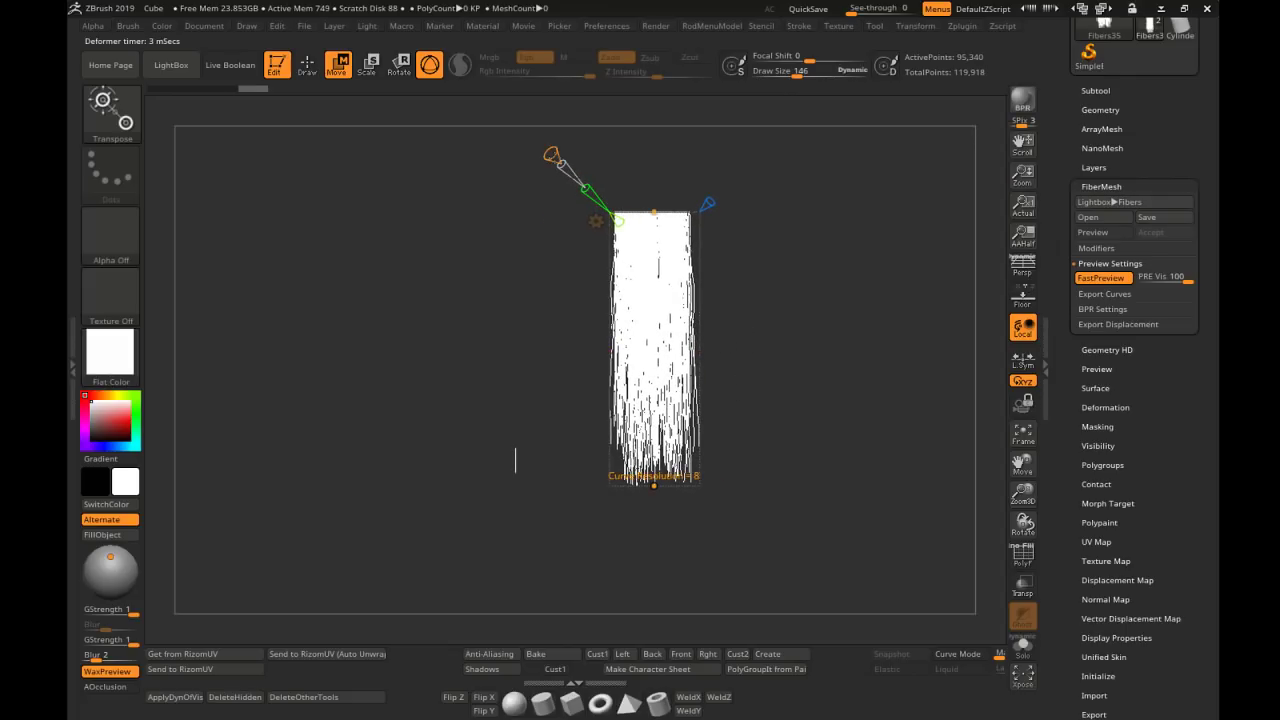
click(542, 153)
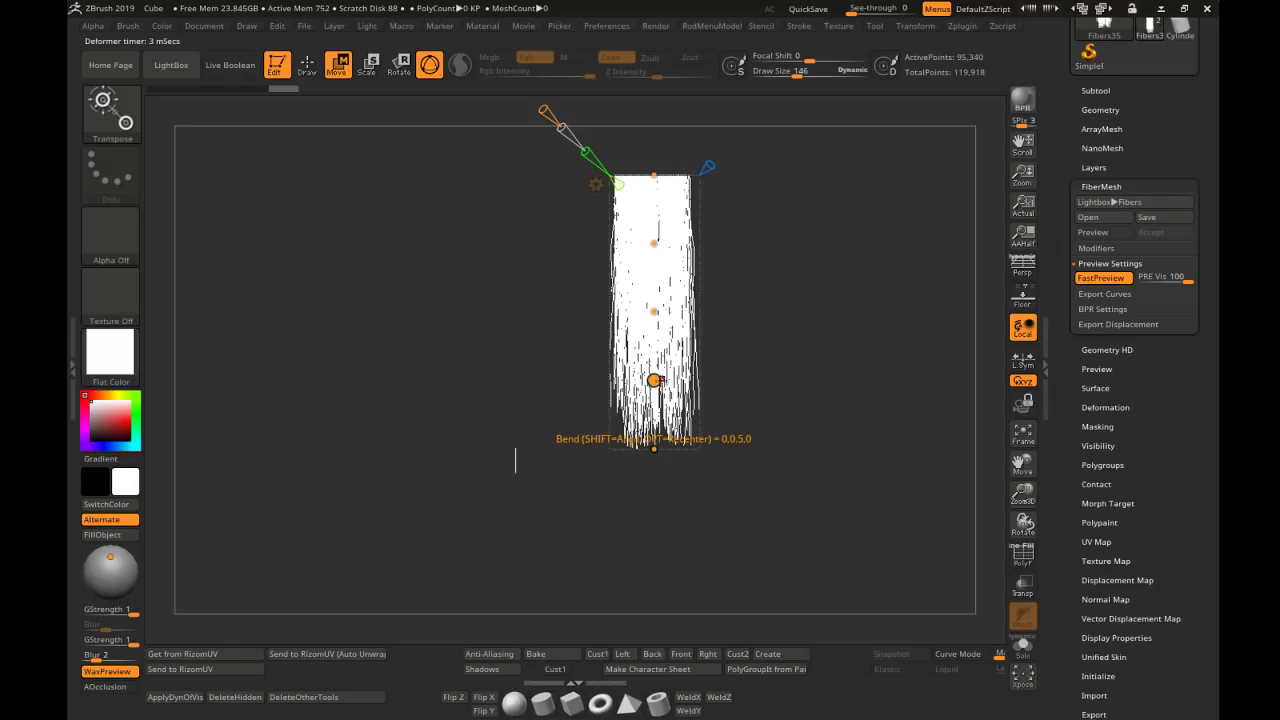
Bend the strands into a gentle S-curve with the middle control points and taper their lower end to a point
drag(661, 381, 662, 381)
drag(656, 312, 640, 313)
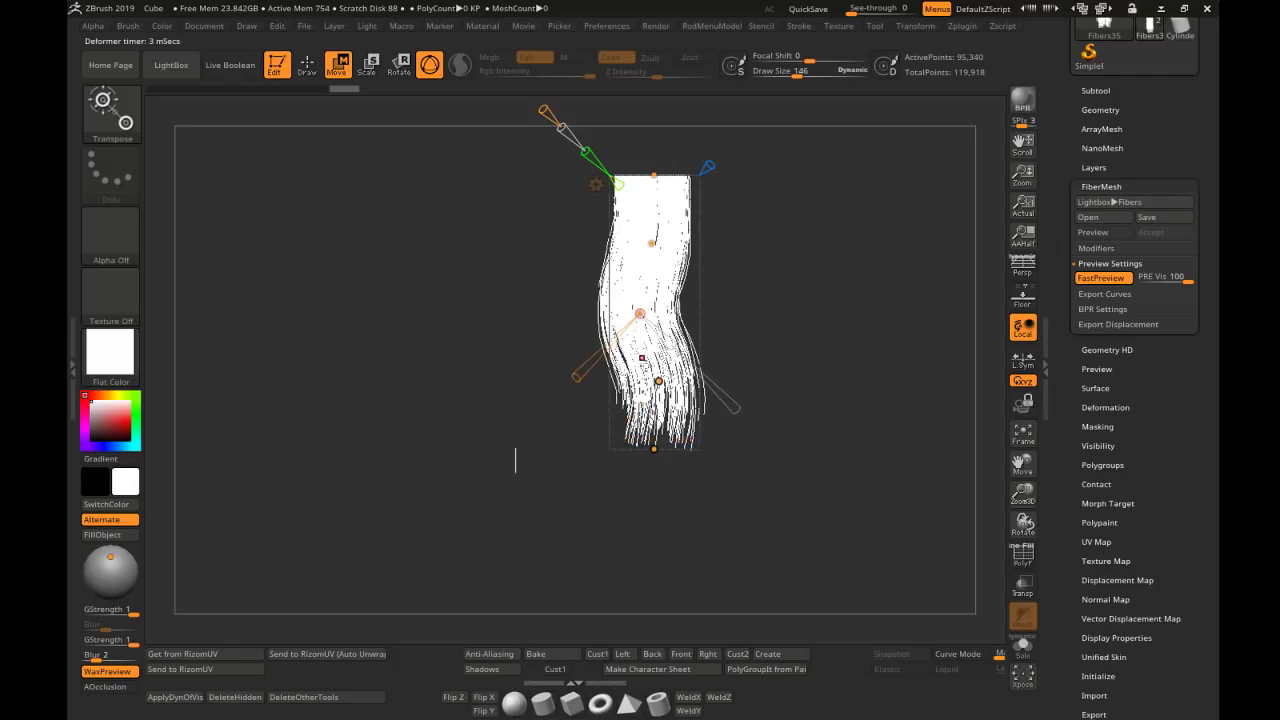
drag(662, 381, 660, 381)
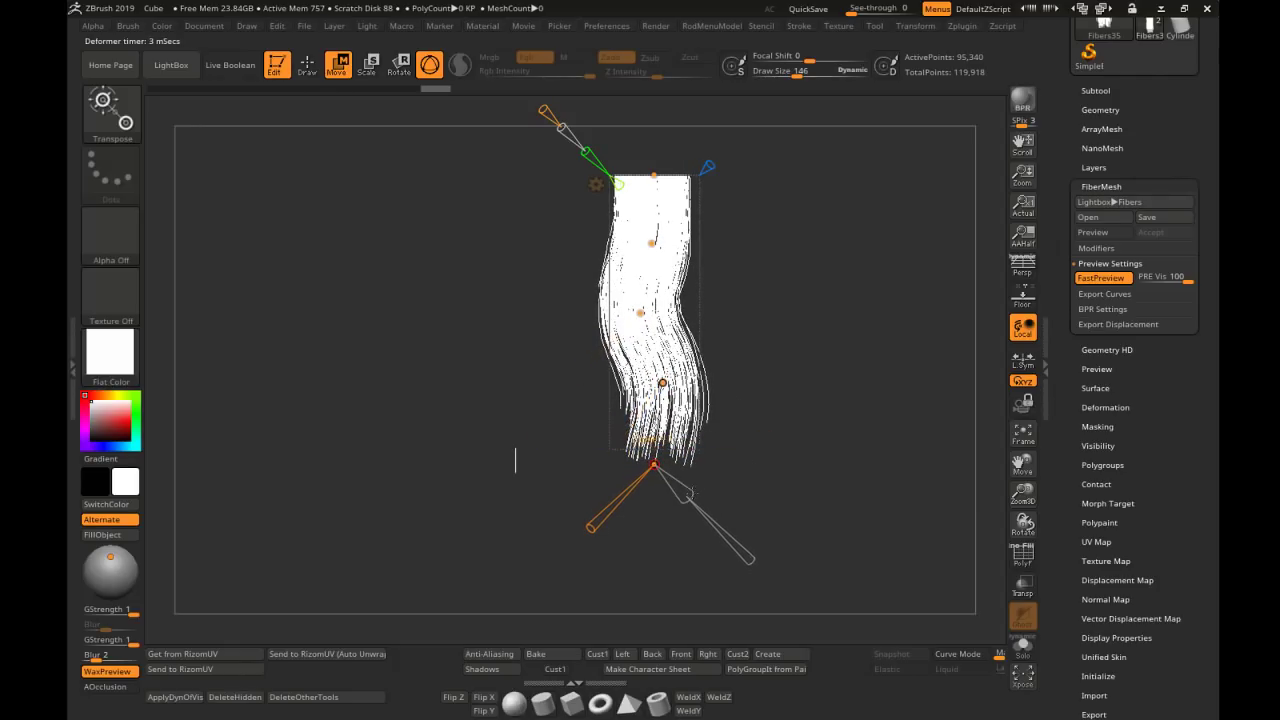
mouse_move(704, 411)
ctrl+right_down()
mouse_move(672, 220)
mouse_move(660, 314)
ctrl+right_up()
click(669, 405)
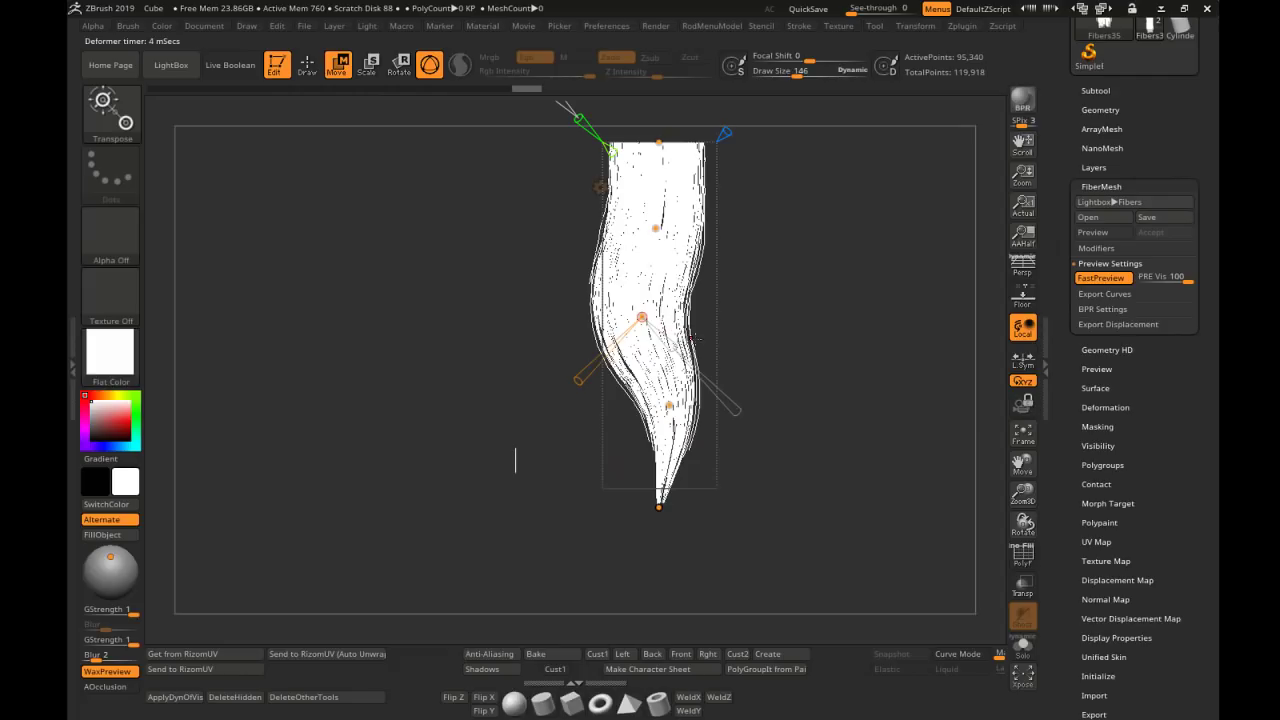
drag(669, 343, 665, 341)
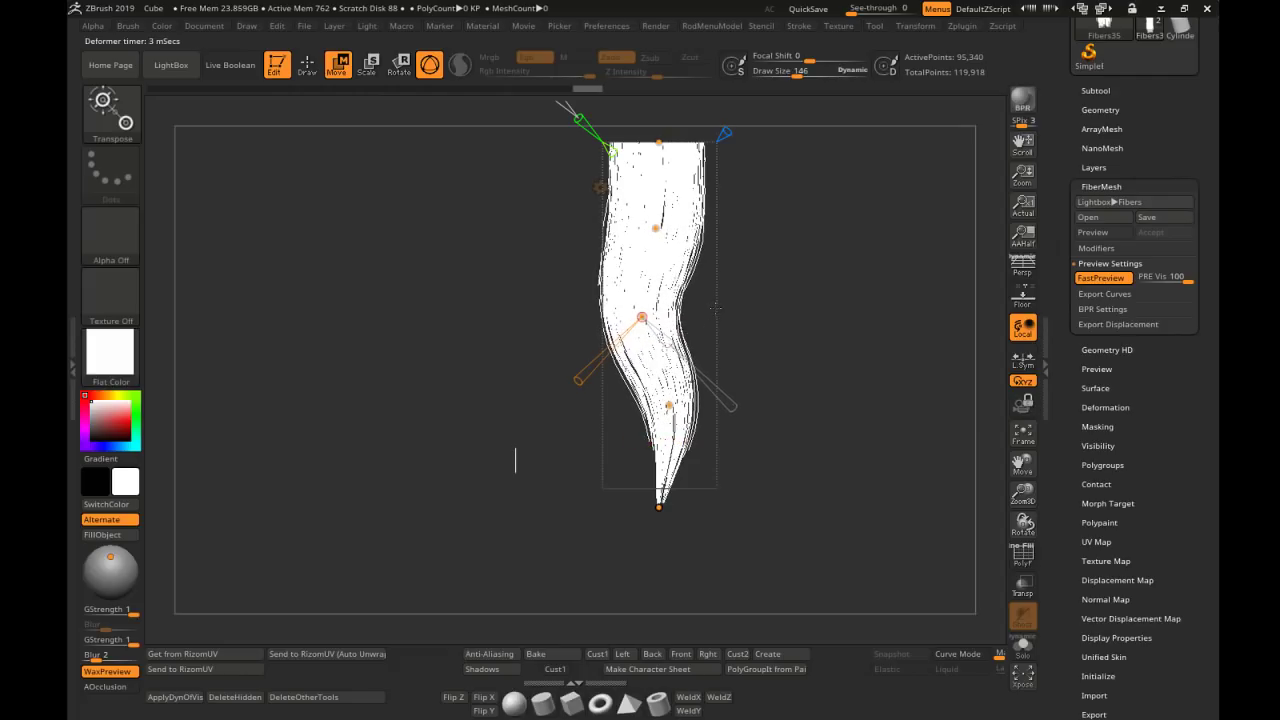
Fine-tune the strands' bends from different angles and stretch the pointed tip farther down
mouse_move(665, 341)
alt+right_down()
mouse_move(671, 375)
mouse_move(677, 344)
alt+right_up()
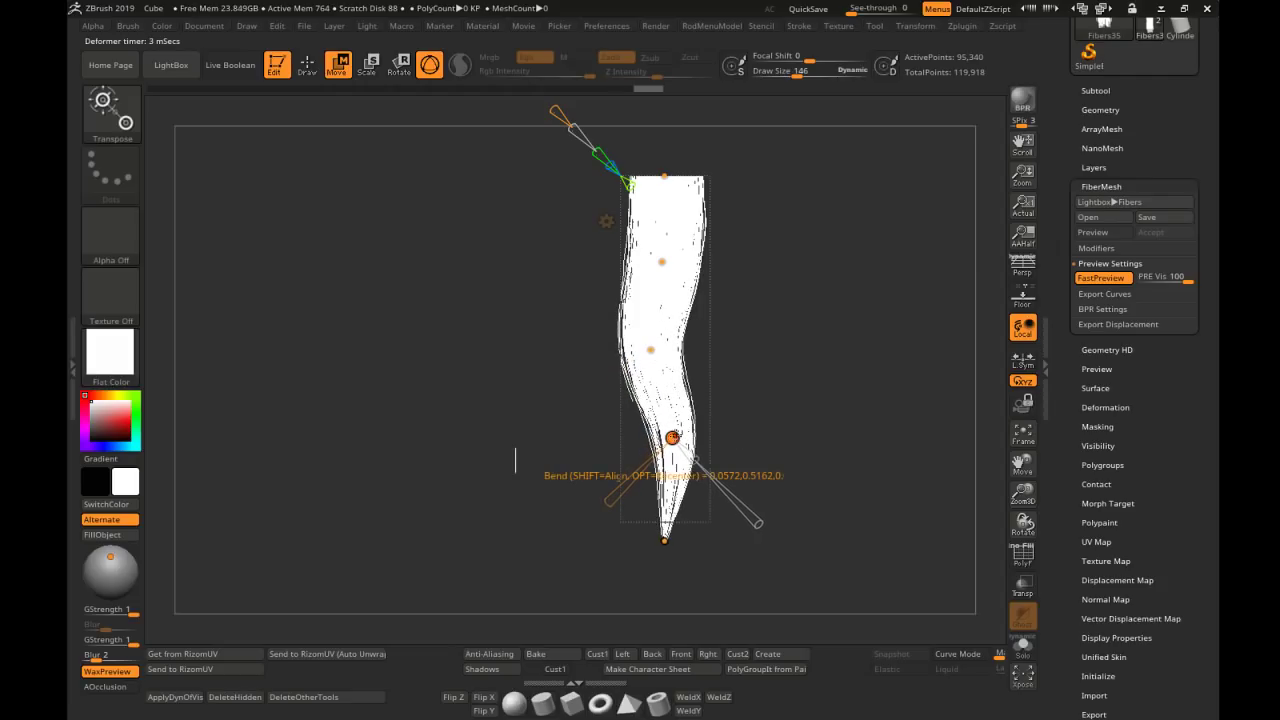
drag(667, 266, 668, 267)
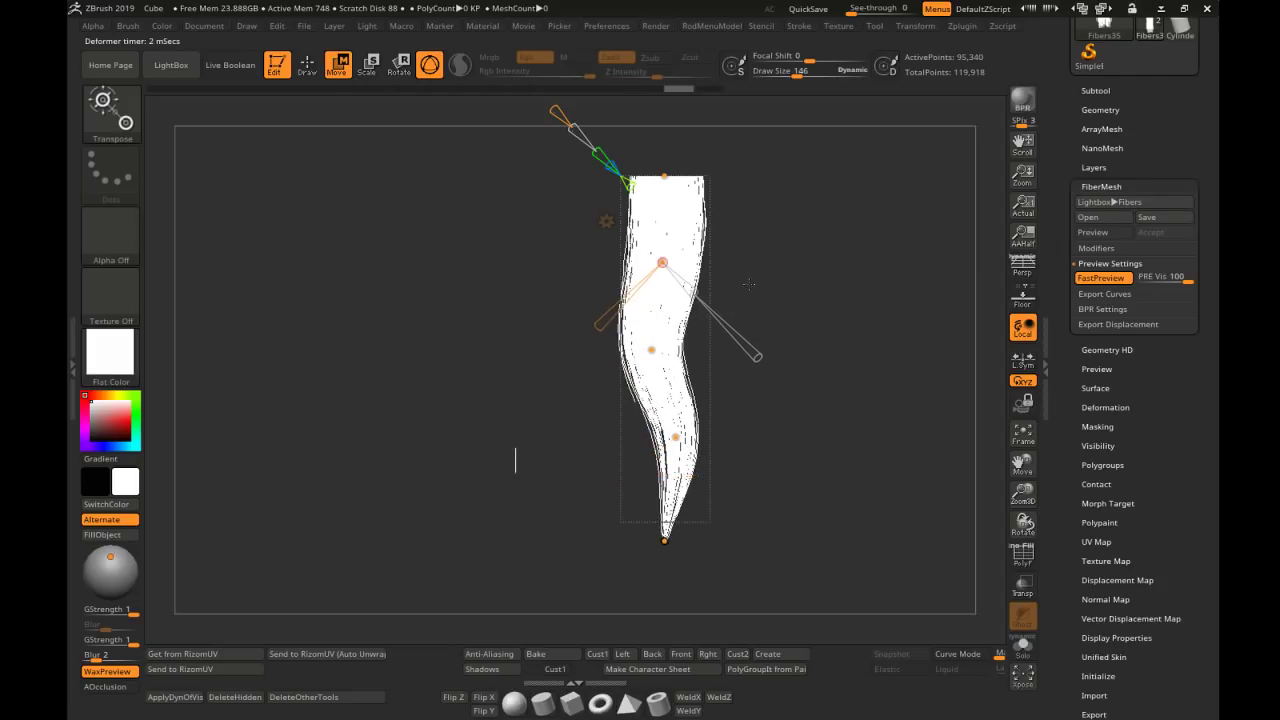
right_drag(735, 303, 789, 329)
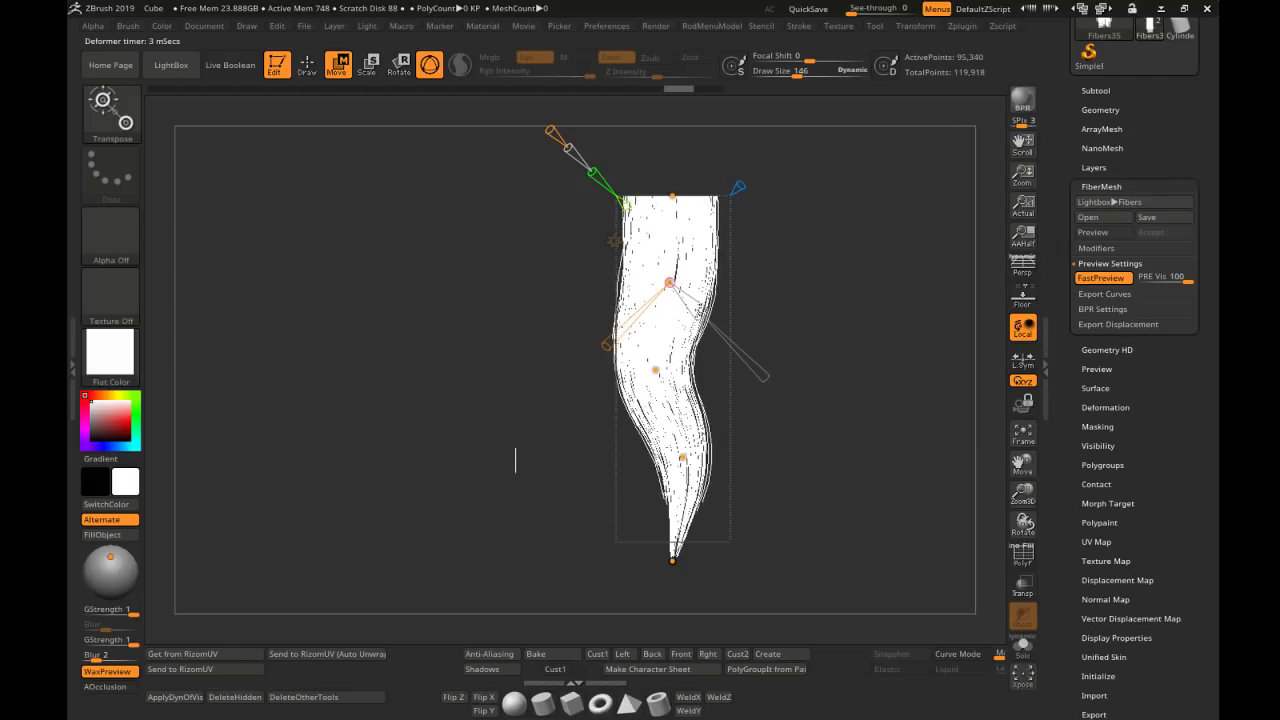
alt+right_drag(665, 394, 655, 339)
drag(662, 505, 662, 543)
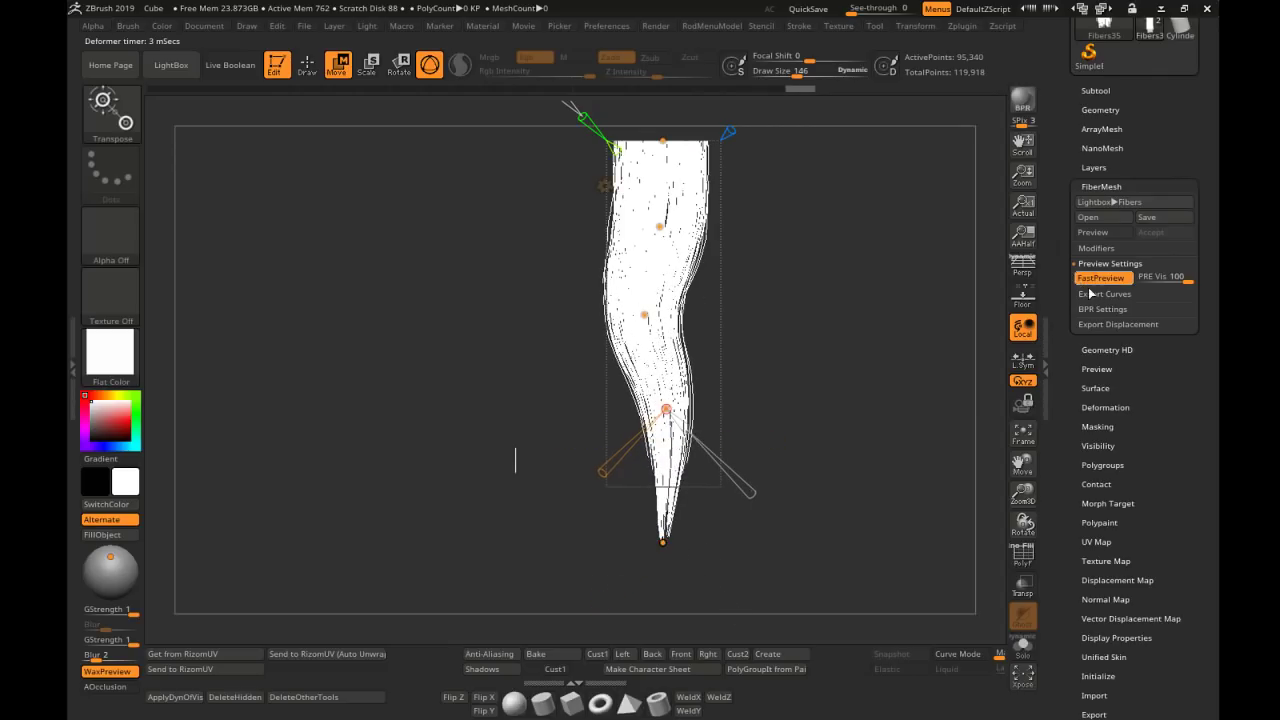
Soften the wave at the middle of the strands and accept the Bend Curve deformation
alt+right_drag(782, 344, 794, 350)
drag(656, 321, 683, 341)
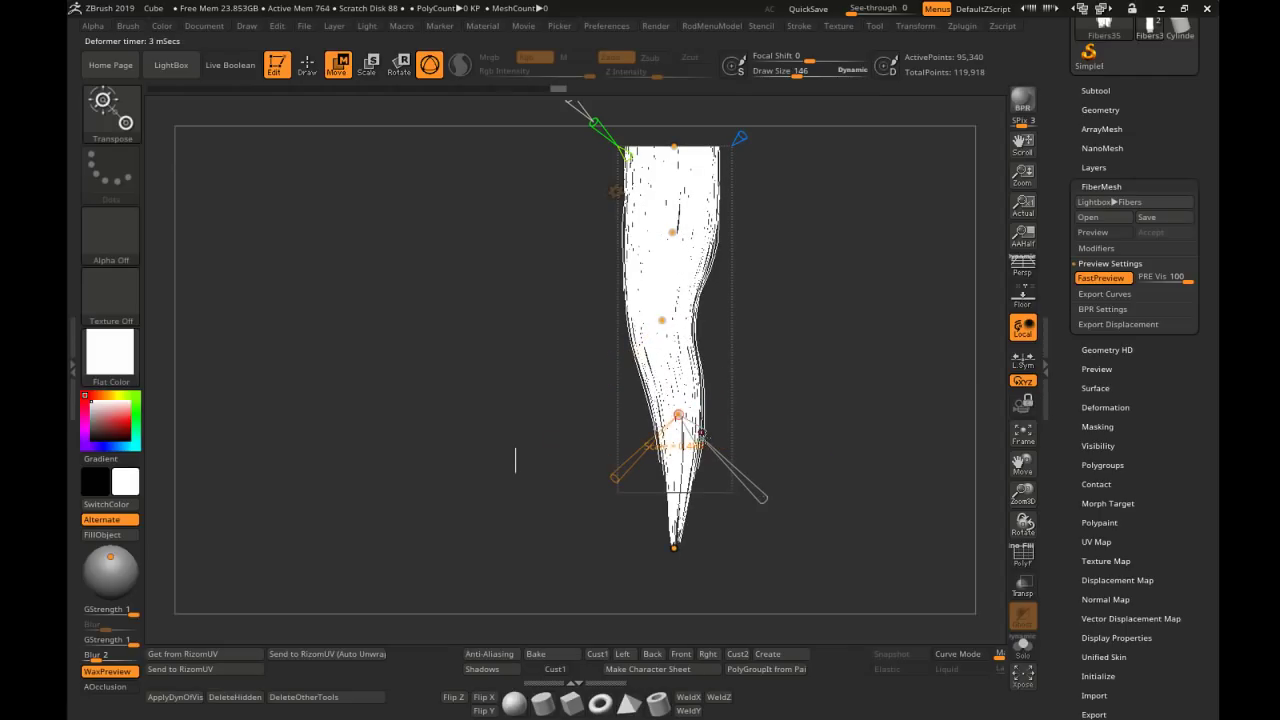
click(674, 548)
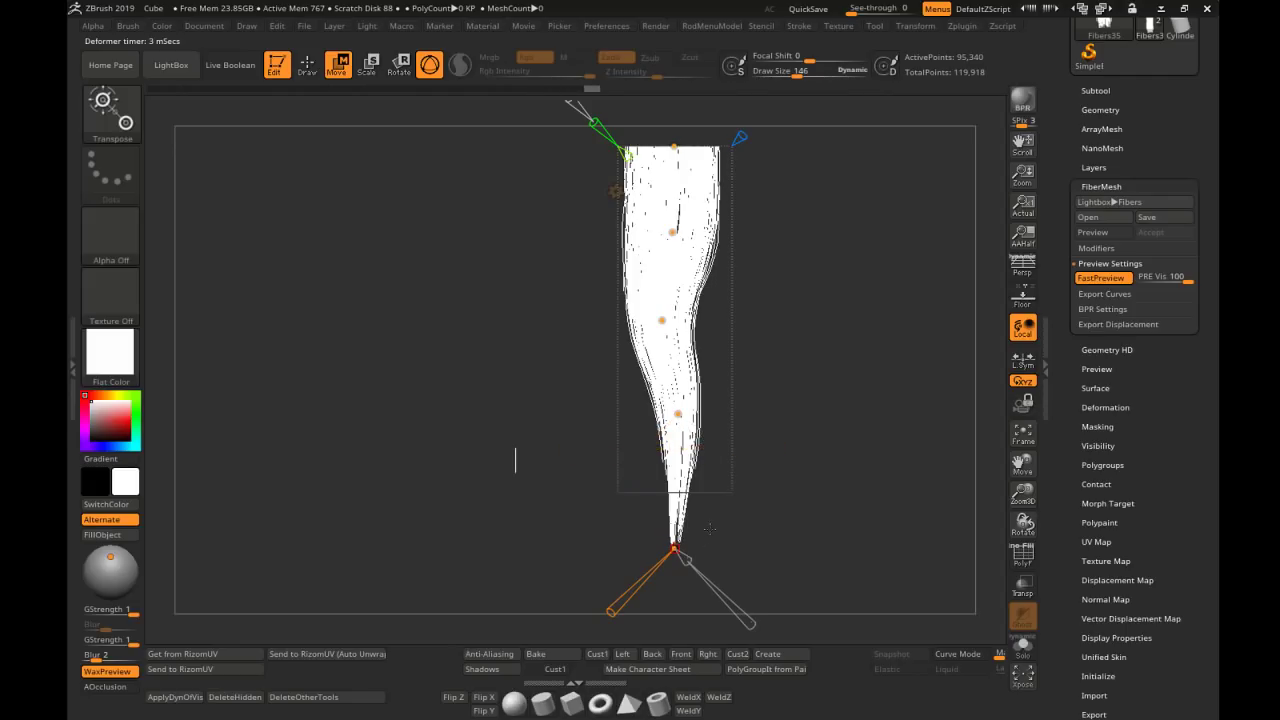
drag(764, 440, 756, 387)
click(615, 222)
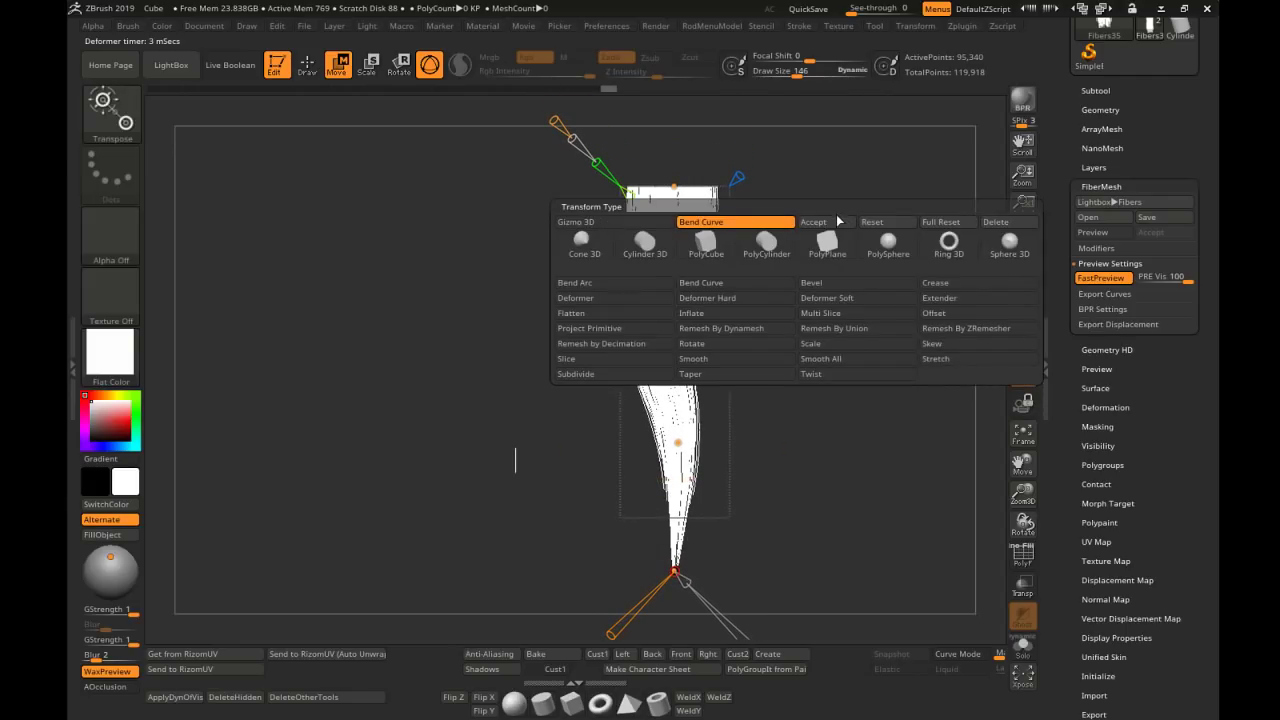
click(835, 222)
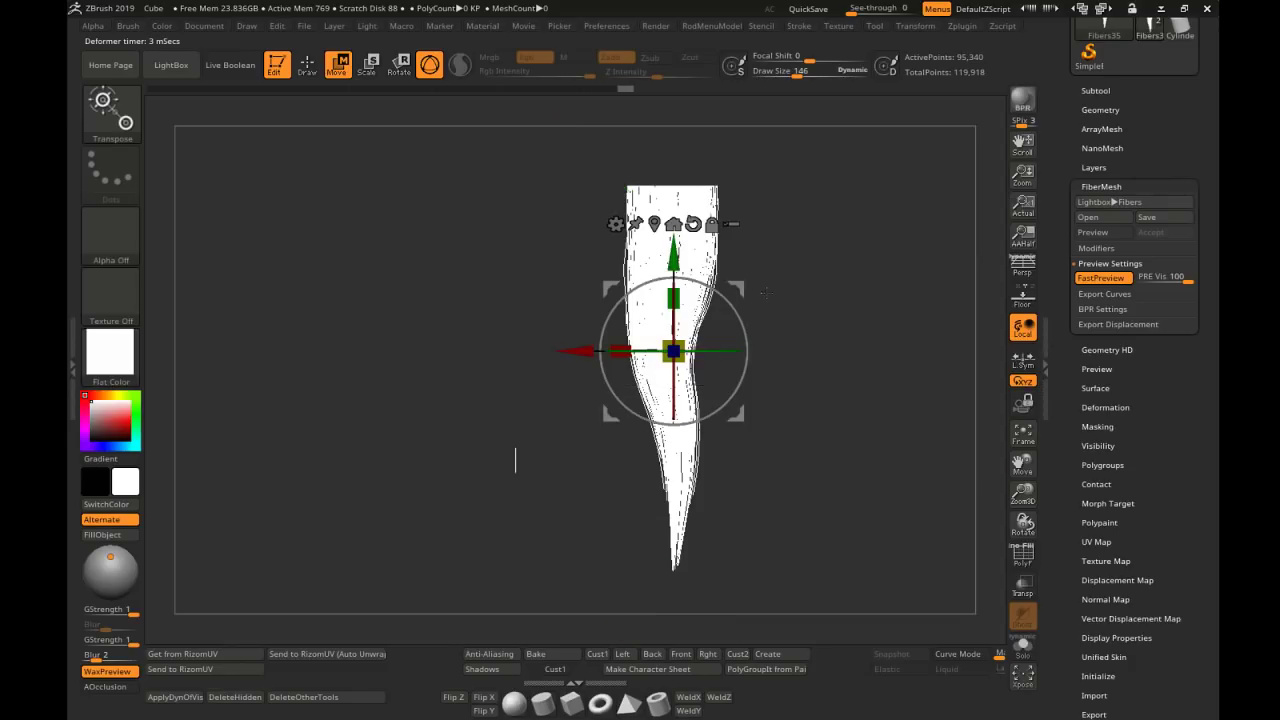
Put a Deformer Hard cage around the bent fibers
mouse_move(1180, 281)
mouse_down()
mouse_move(1140, 280)
mouse_move(1197, 277)
mouse_up()
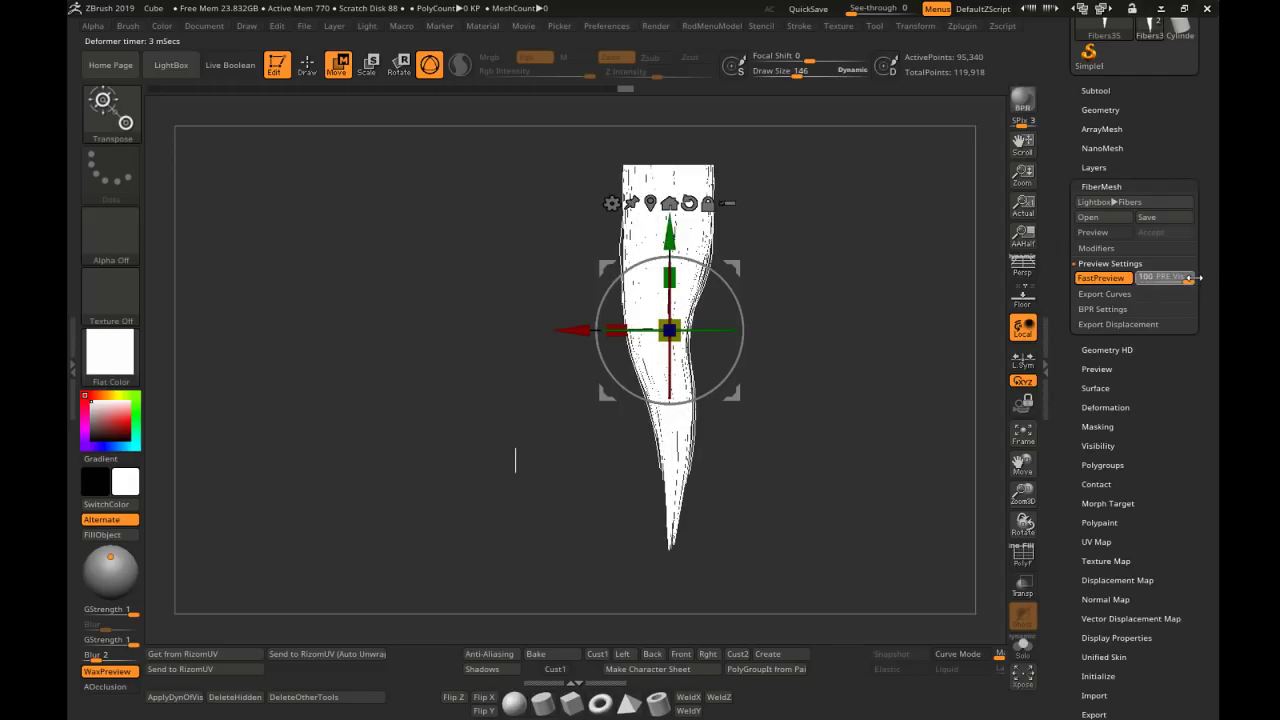
alt+drag(903, 249, 901, 284)
click(609, 239)
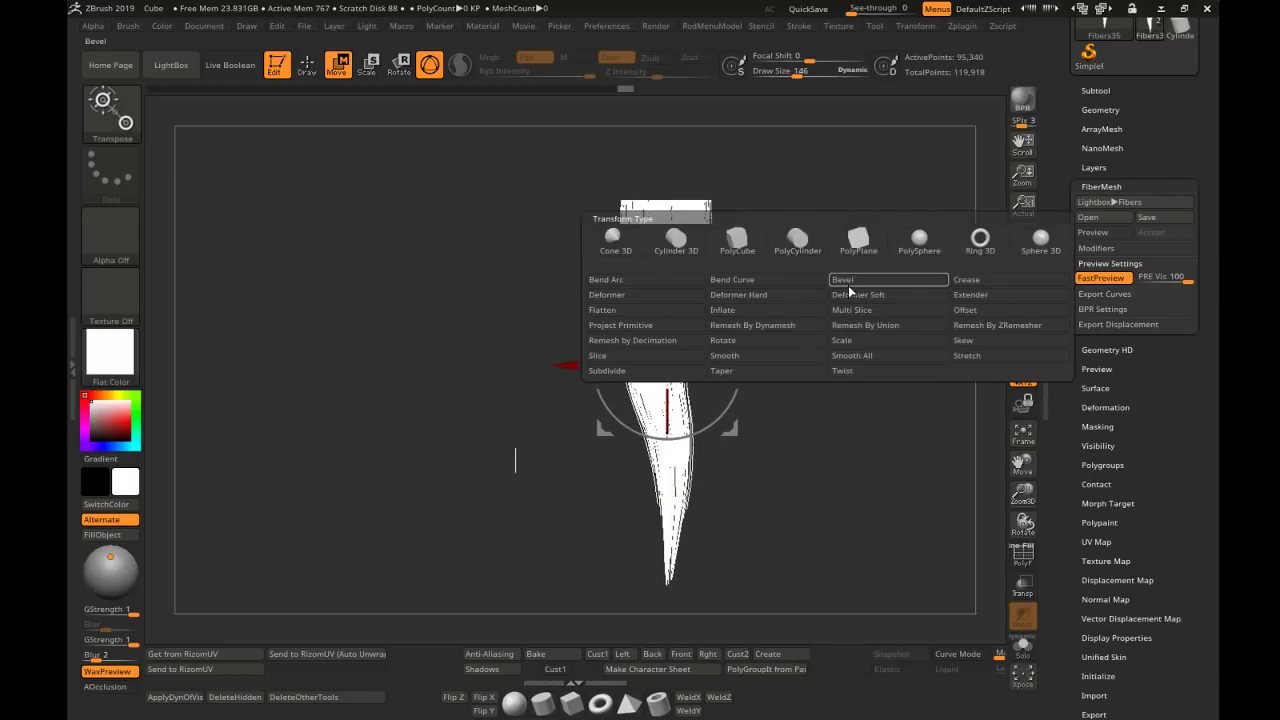
click(787, 296)
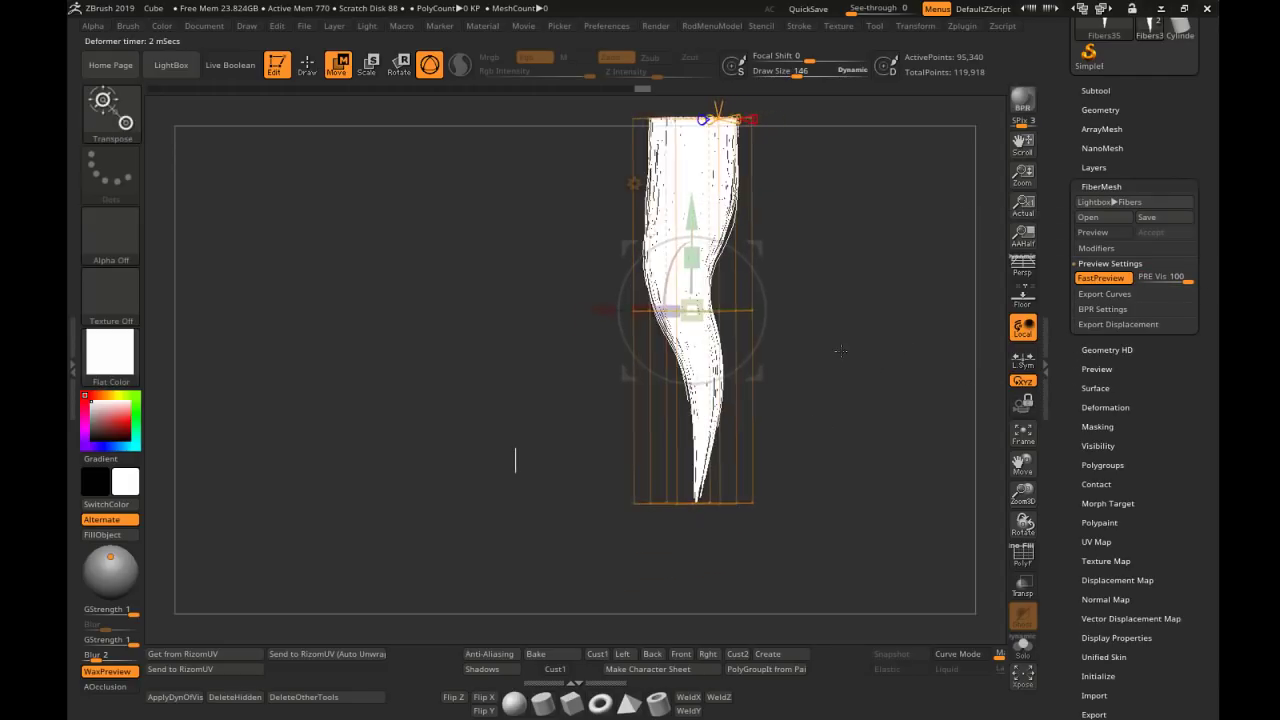
Try bending the lower half of the strands with the cage's middle and bottom points, and undo the deformation
ctrl+drag(906, 339, 572, 508)
drag(736, 351, 678, 340)
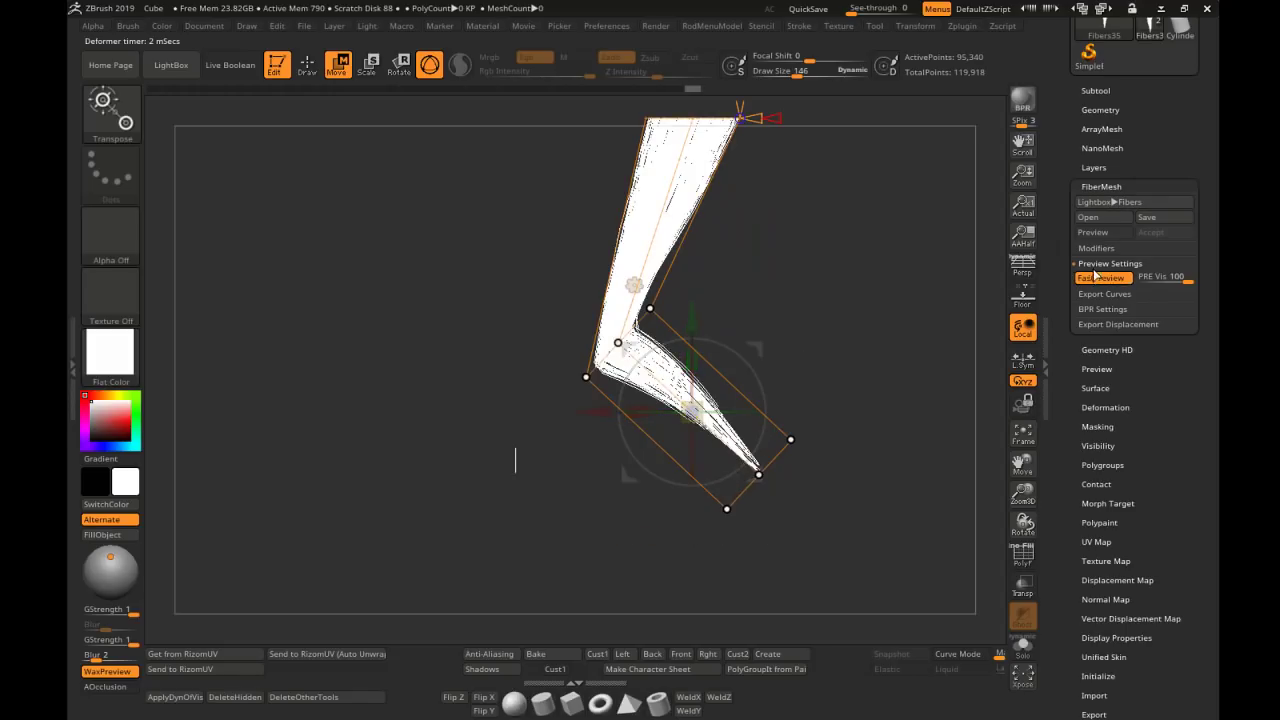
key(ctrl+z)
key(ctrl+z)
key(ctrl+z)
key(ctrl+z)
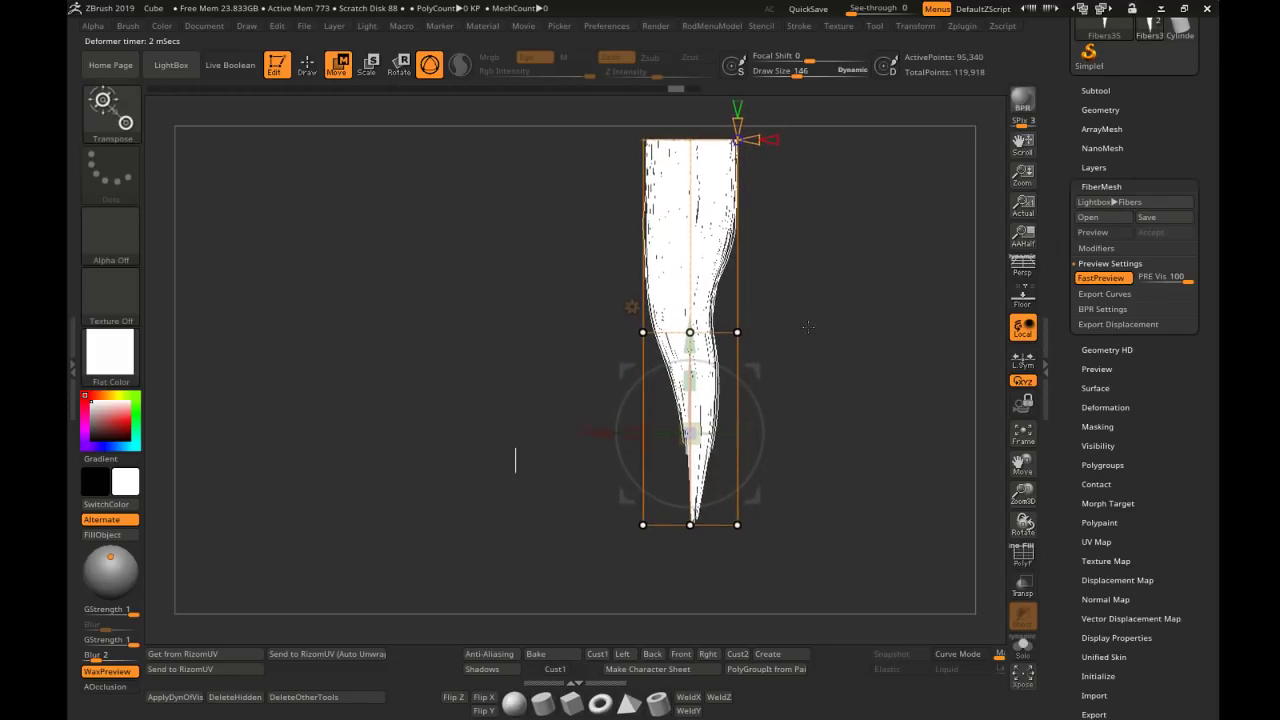
Clear the cage point selection and increase the cage's vertical divisions to four
ctrl+drag(808, 327, 822, 345)
alt+drag(809, 213, 797, 249)
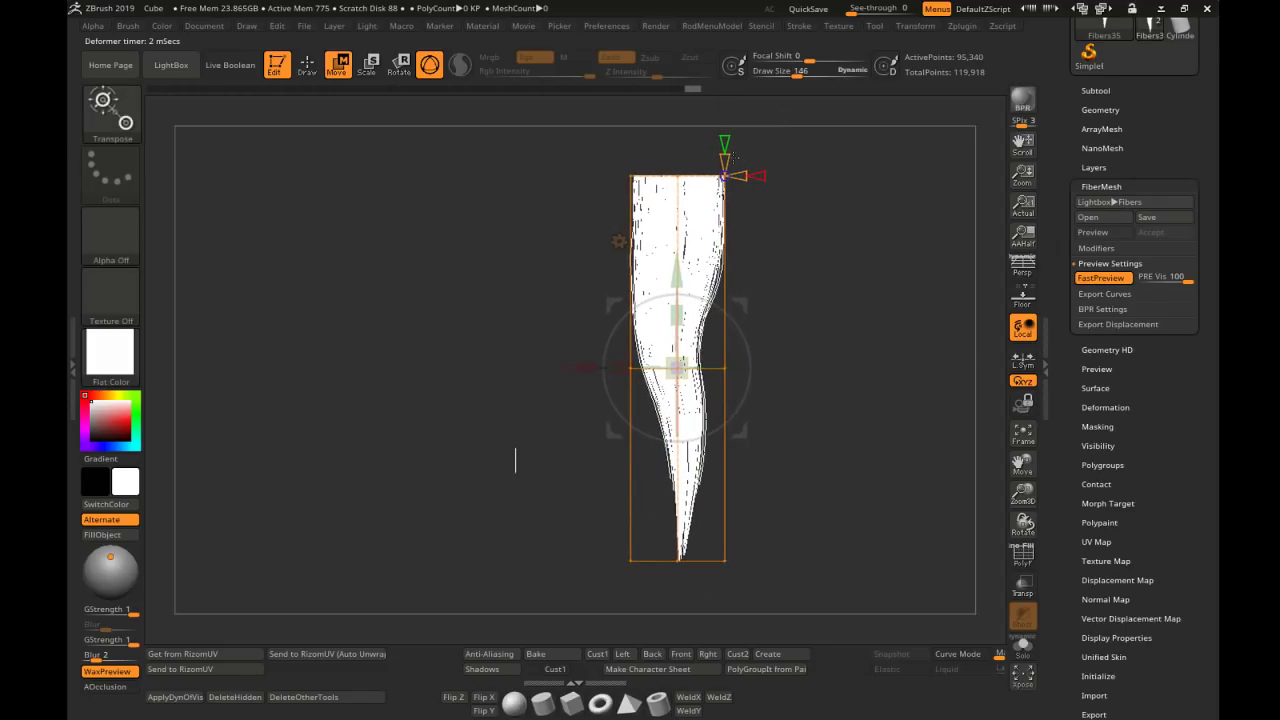
drag(733, 158, 732, 154)
key(ctrl+shift+z)
key(ctrl+shift+z)
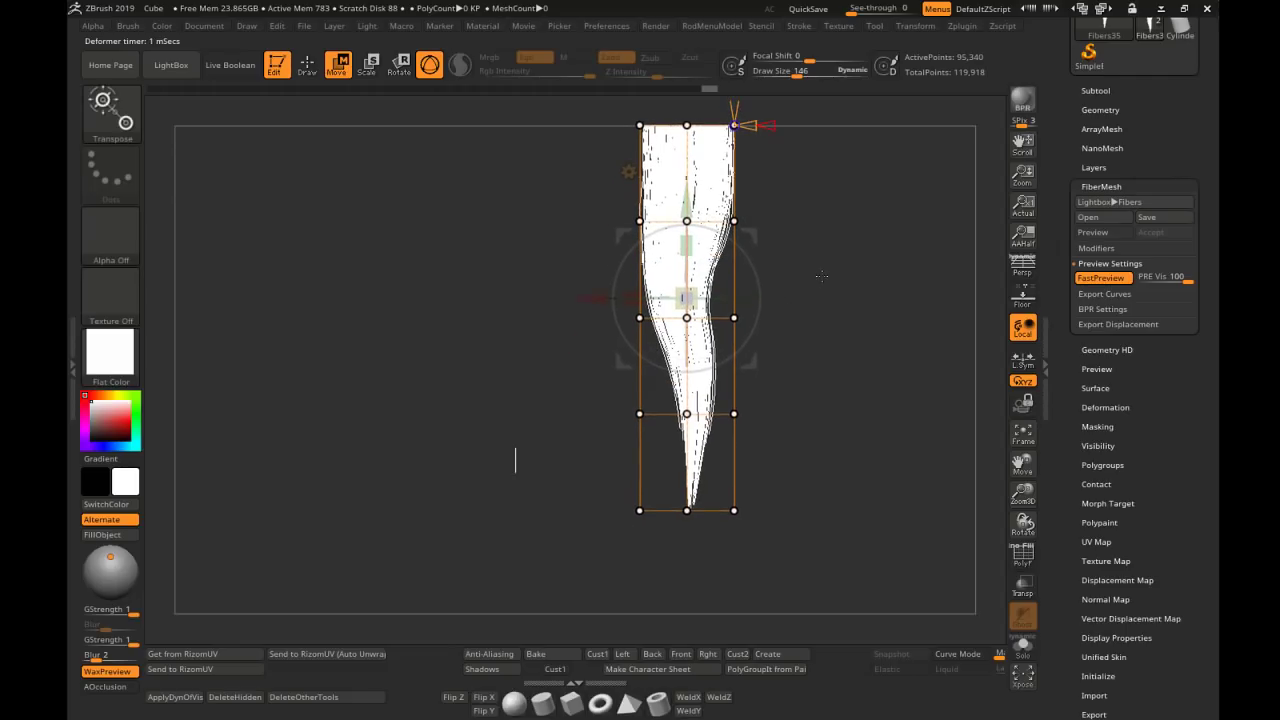
Try curling the strand tips by rotating the two lowest rows of cage points, and undo the deformation
ctrl+drag(844, 308, 530, 606)
drag(722, 392, 751, 424)
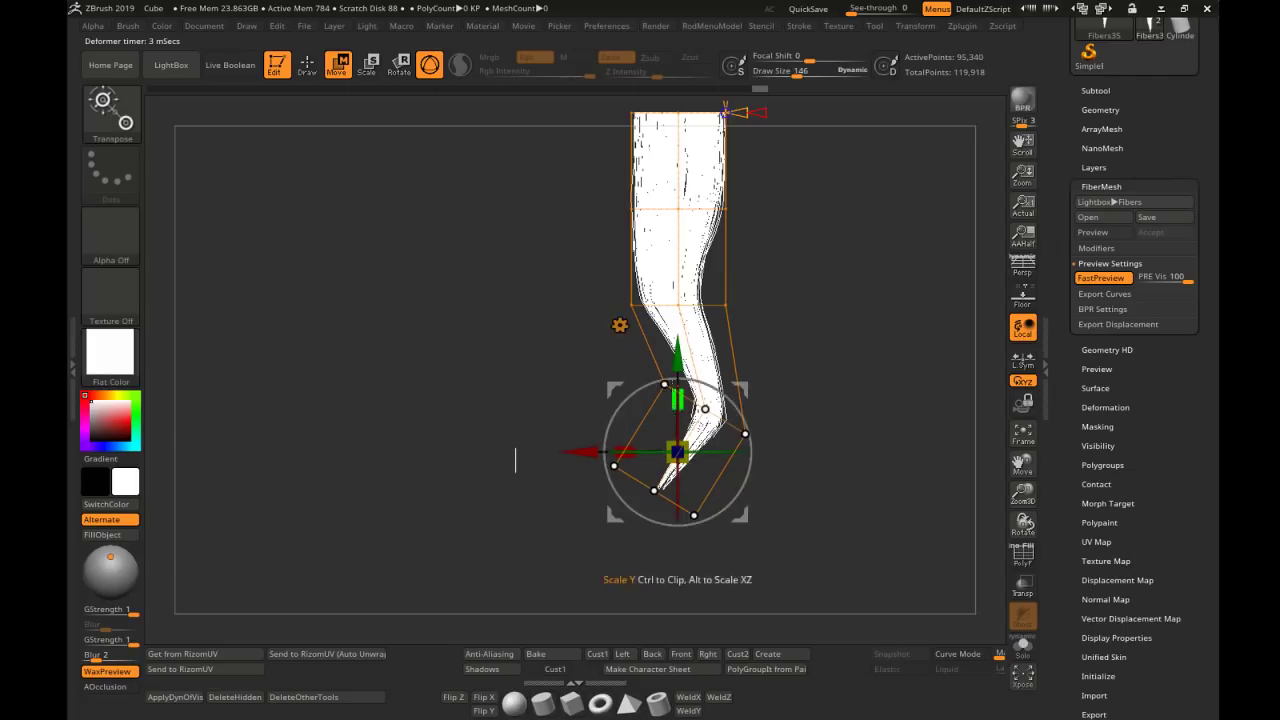
key(ctrl+z)
key(ctrl+z)
key(ctrl+z)
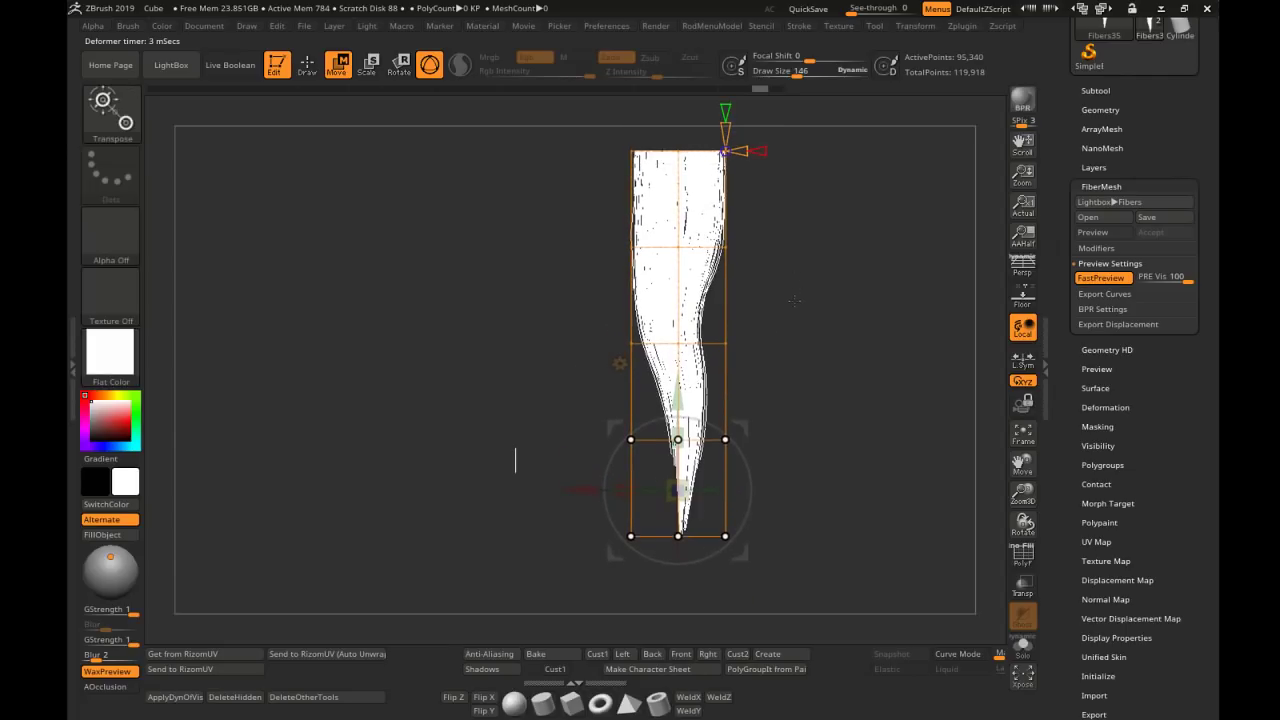
Replace the hard cage with a Deformer Soft cage and increase its vertical divisions to seven
click(620, 365)
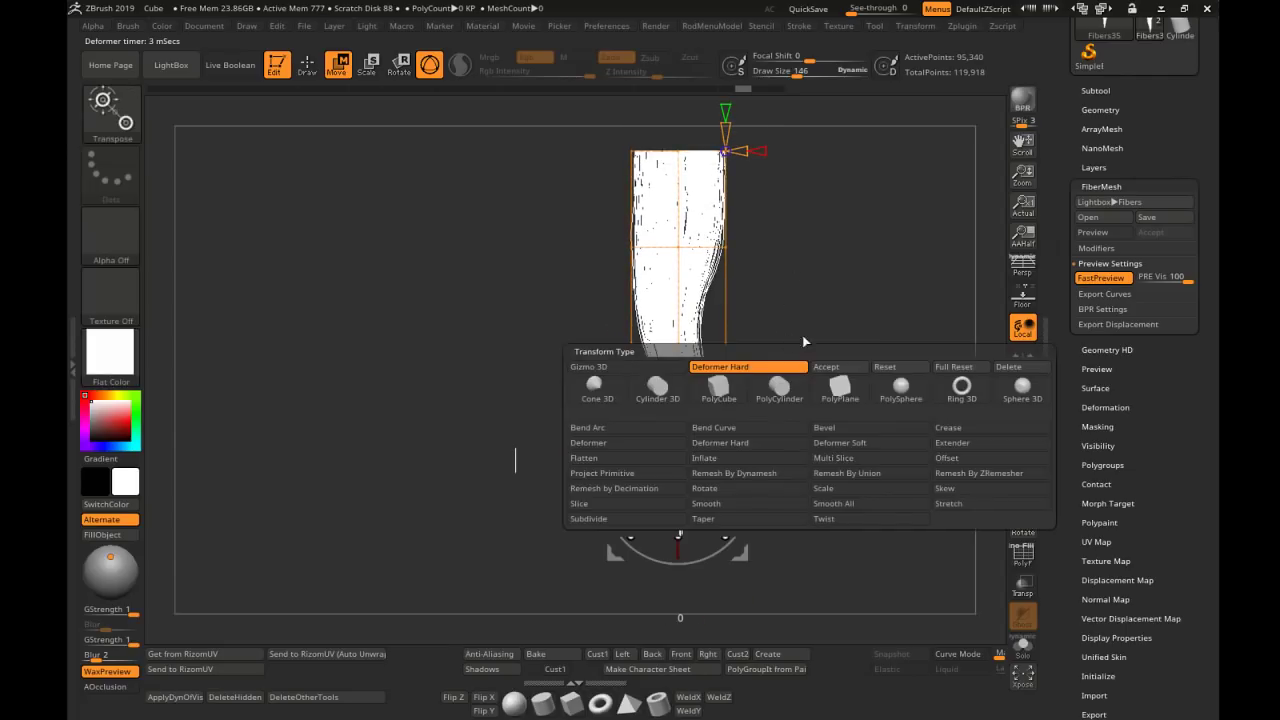
click(837, 446)
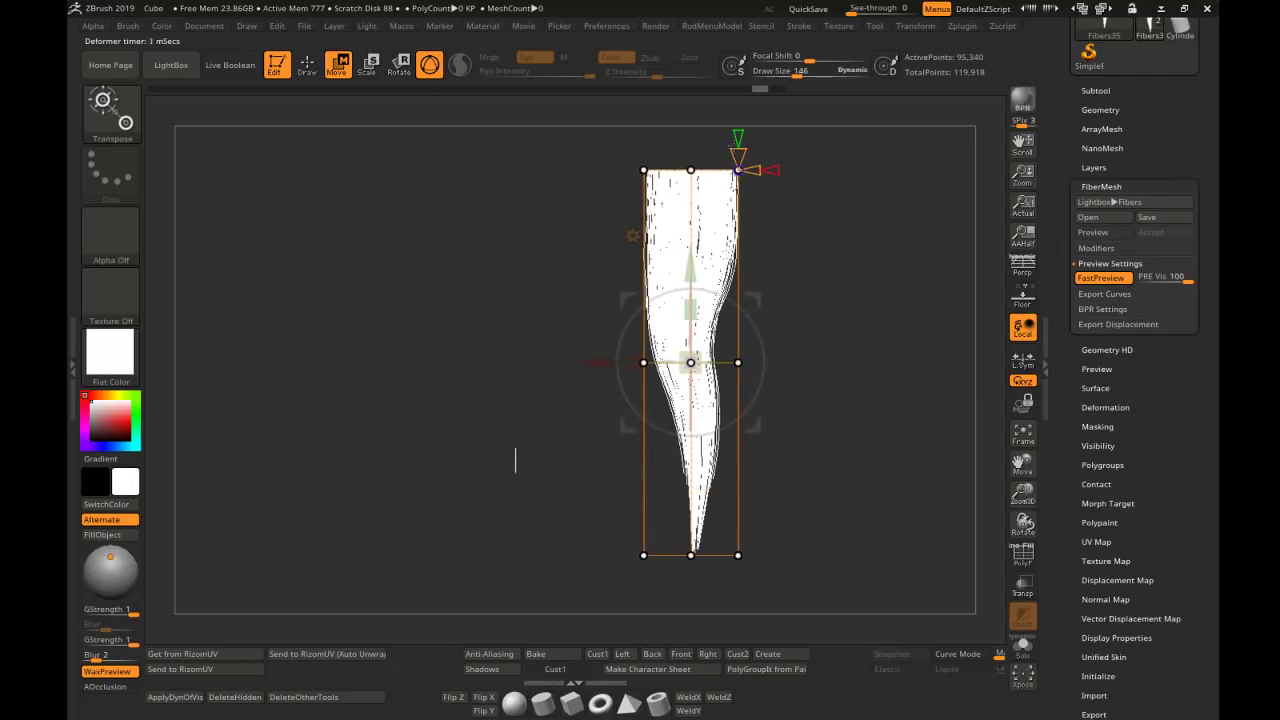
drag(736, 140, 736, 122)
alt+right_drag(817, 421, 829, 370)
Try curling the strand tips by rotating and moving the lower four rows of cage points
ctrl+drag(565, 308, 831, 571)
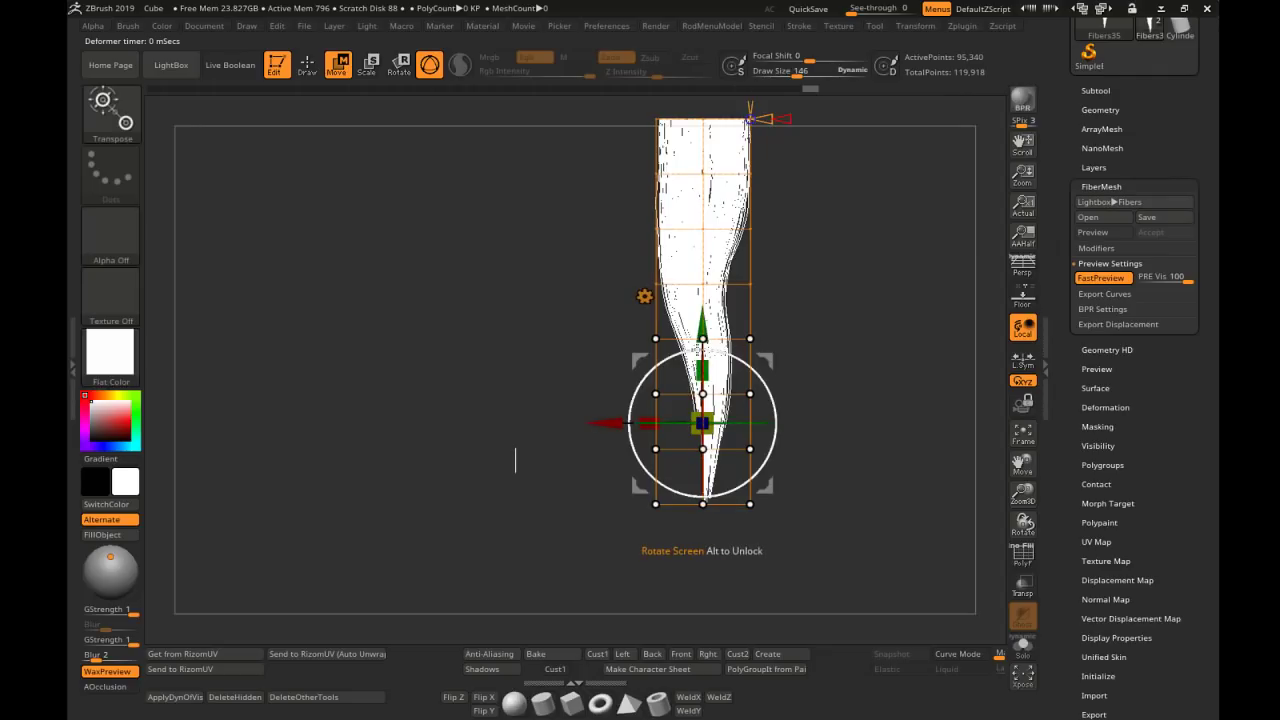
drag(702, 322, 776, 382)
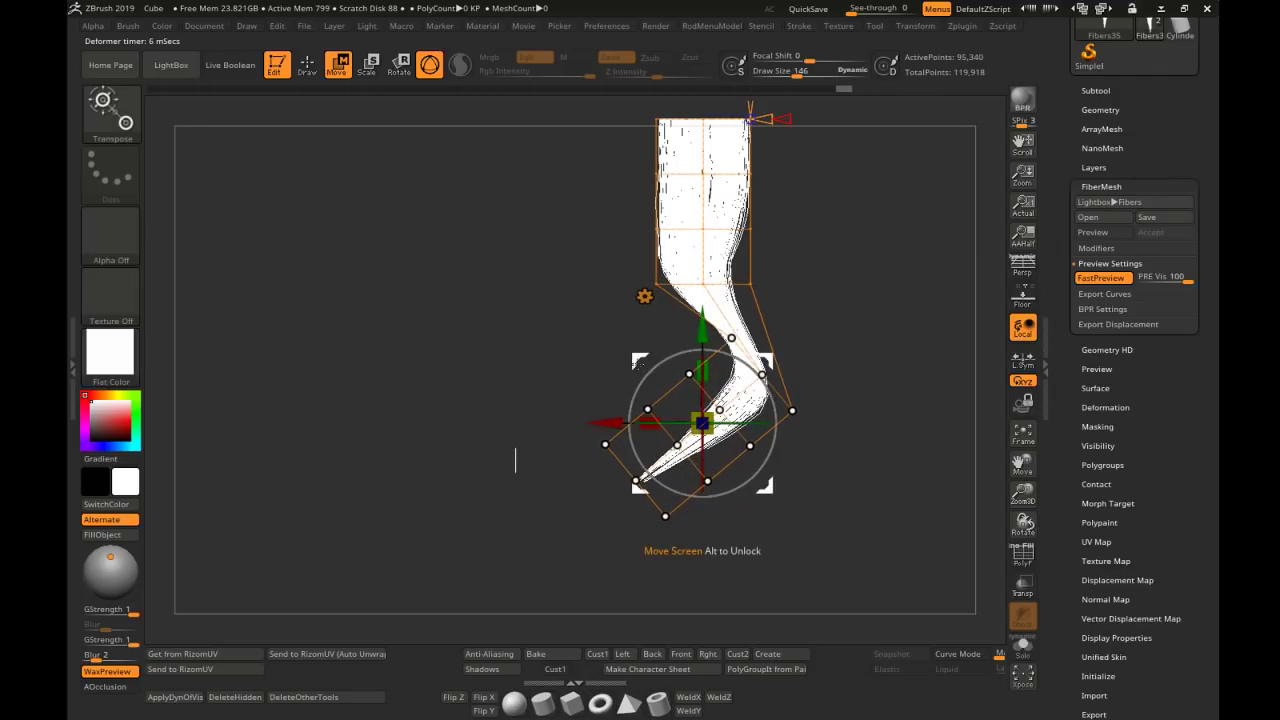
drag(633, 358, 556, 331)
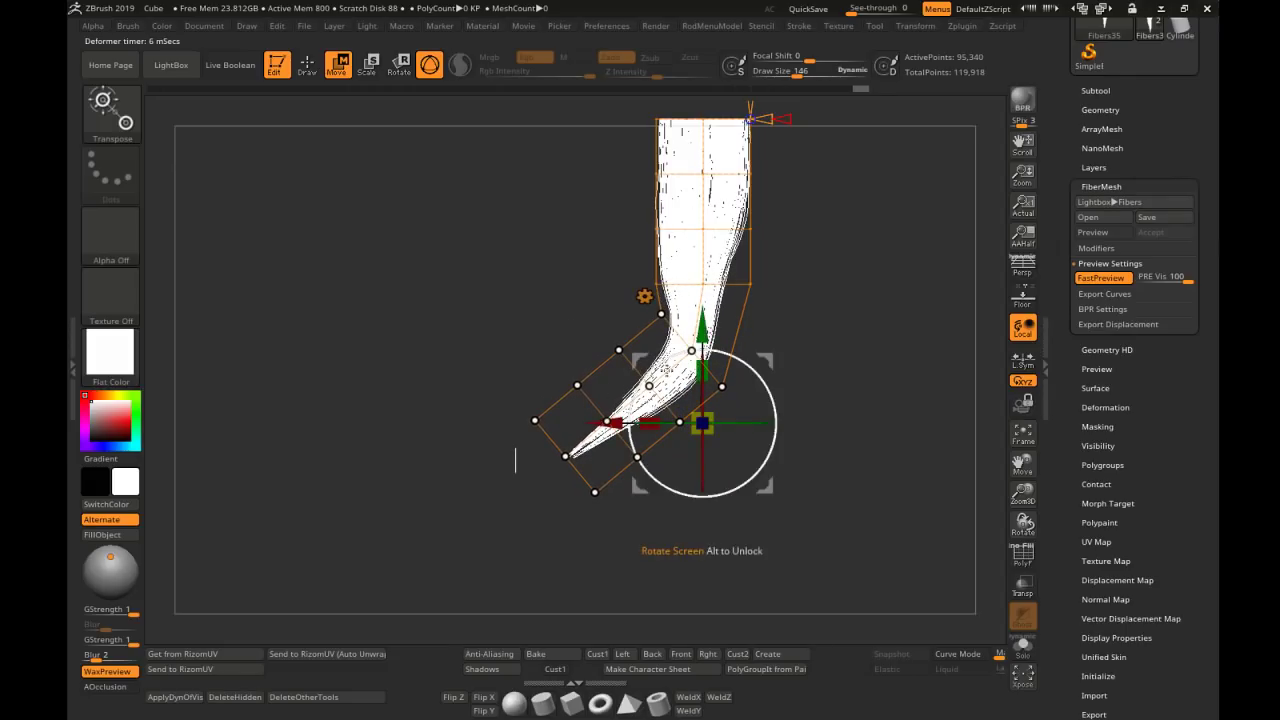
mouse_move(763, 357)
mouse_down()
mouse_move(720, 352)
mouse_move(745, 364)
mouse_move(738, 355)
mouse_up()
drag(816, 357, 770, 362)
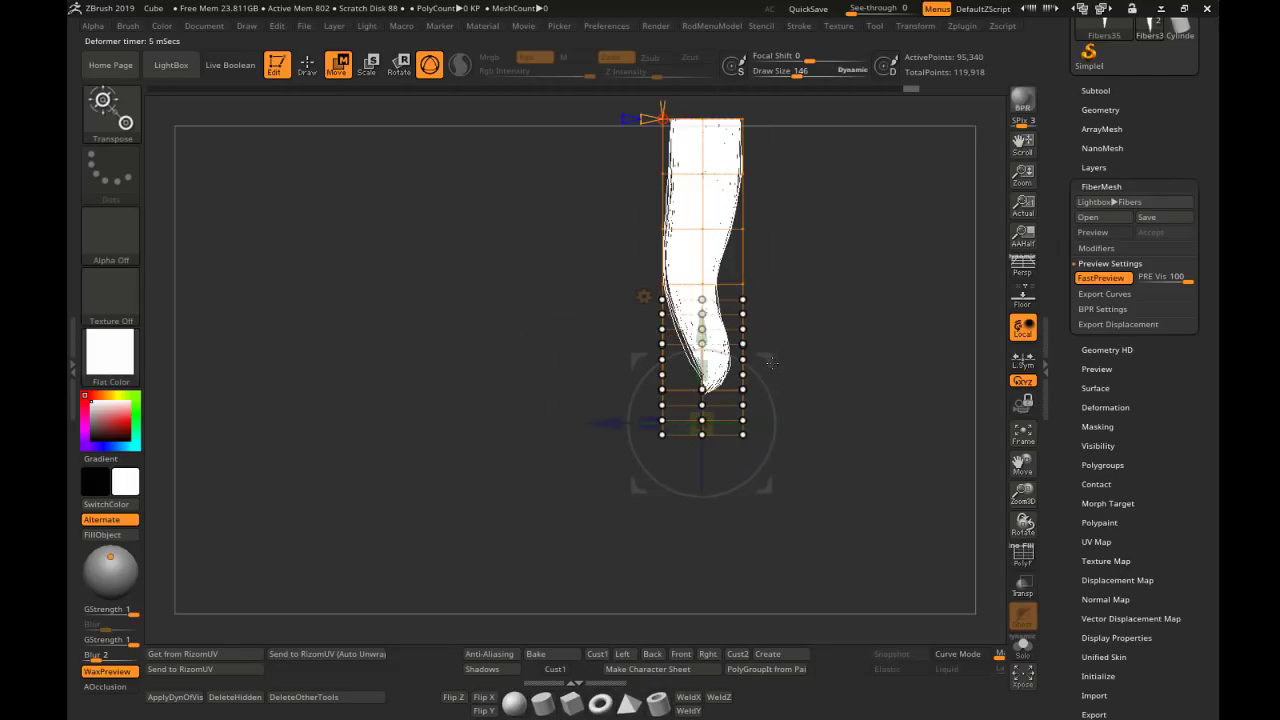
drag(801, 315, 732, 372)
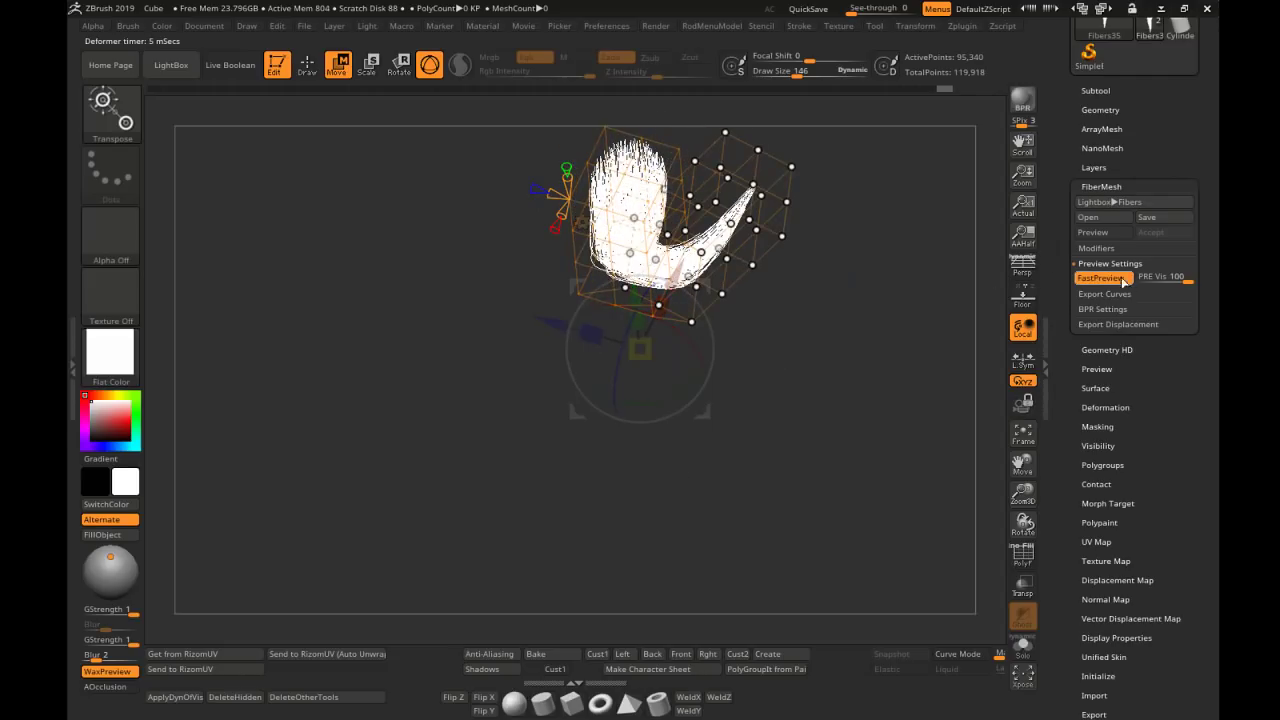
mouse_move(831, 276)
mouse_down()
mouse_move(847, 285)
mouse_move(834, 318)
mouse_up()
Undo the soft cage deformation and selection changes, and leave the deformer for Draw mode
key(ctrl+z)
key(ctrl+z)
key(ctrl+z)
key(ctrl+z)
key(ctrl+z)
key(ctrl+z)
key(ctrl+z)
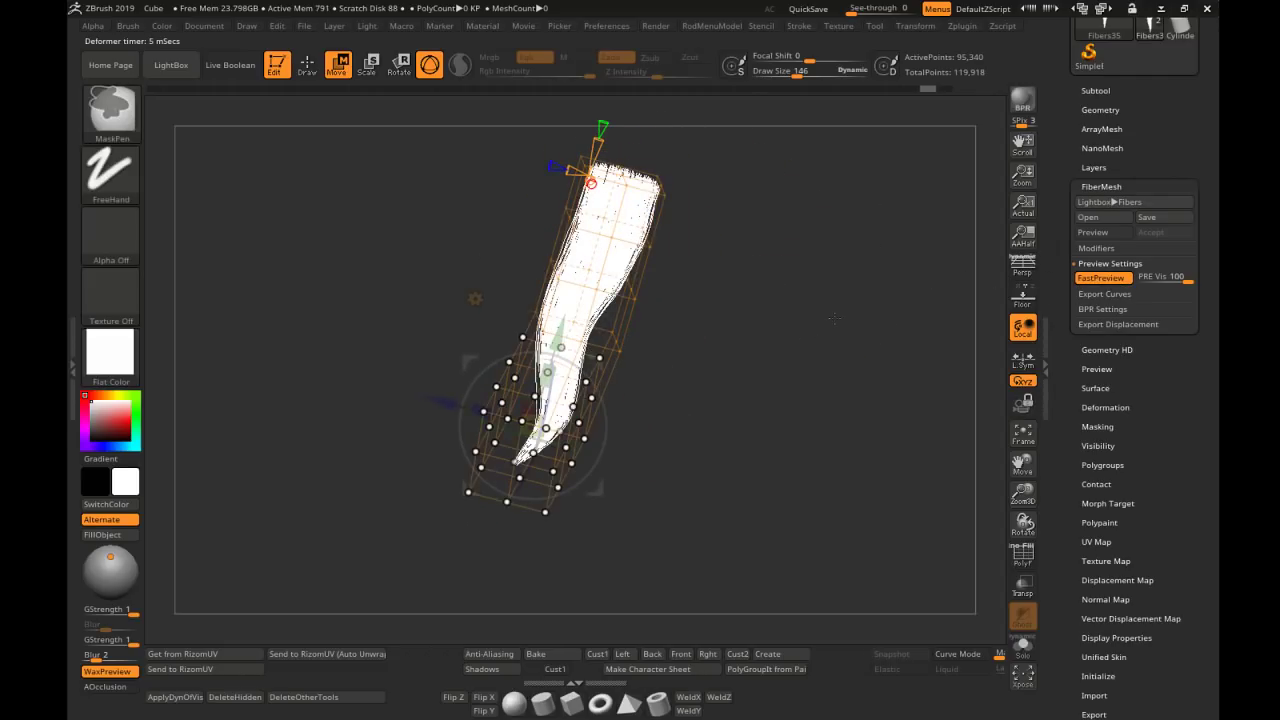
key(ctrl+z)
key(ctrl+z)
key(ctrl+z)
key(ctrl+z)
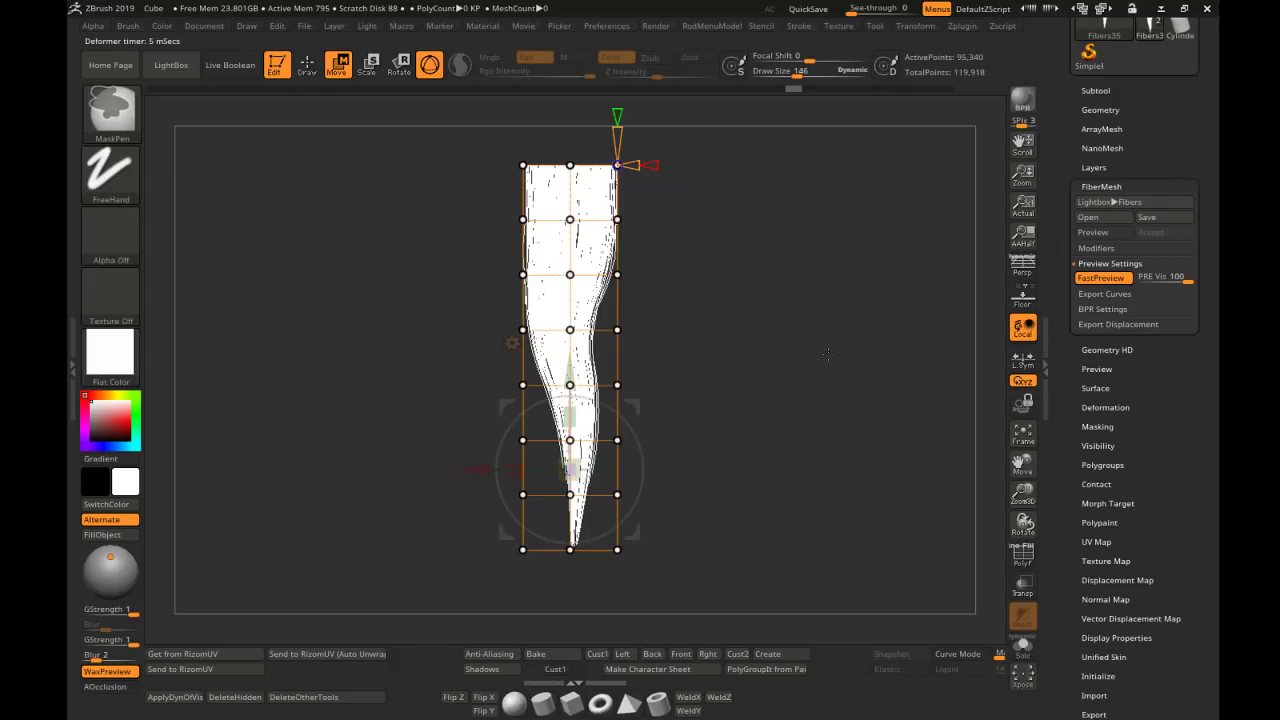
key(ctrl+z)
key(ctrl+z)
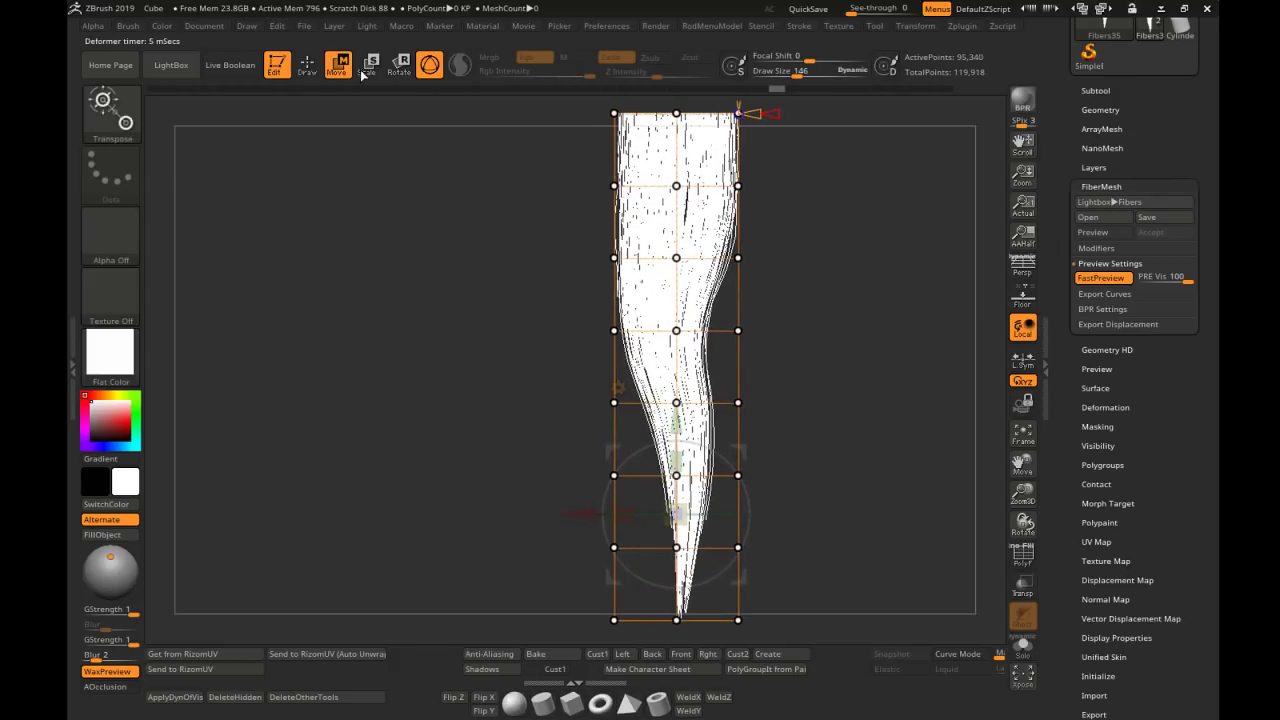
key(q)
Lower the fiber preview visibility to 52 and turn off FastPreview
alt+right_drag(821, 294, 797, 303)
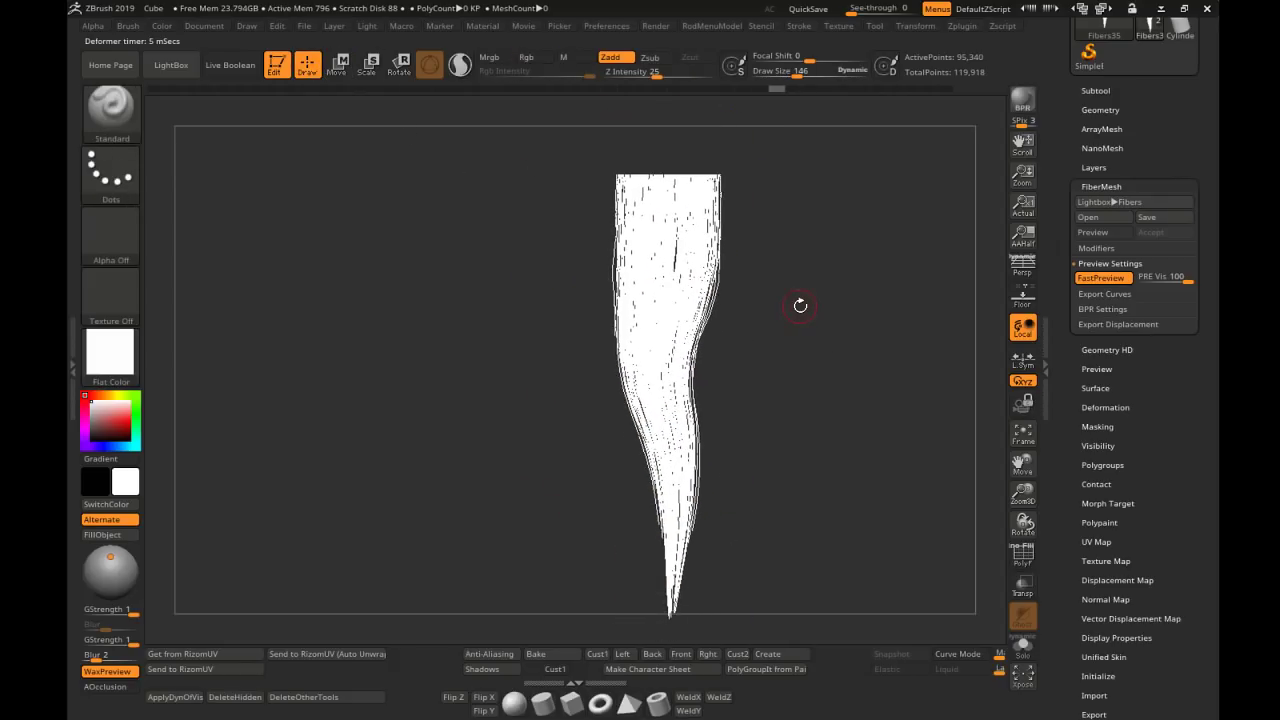
drag(807, 302, 839, 323)
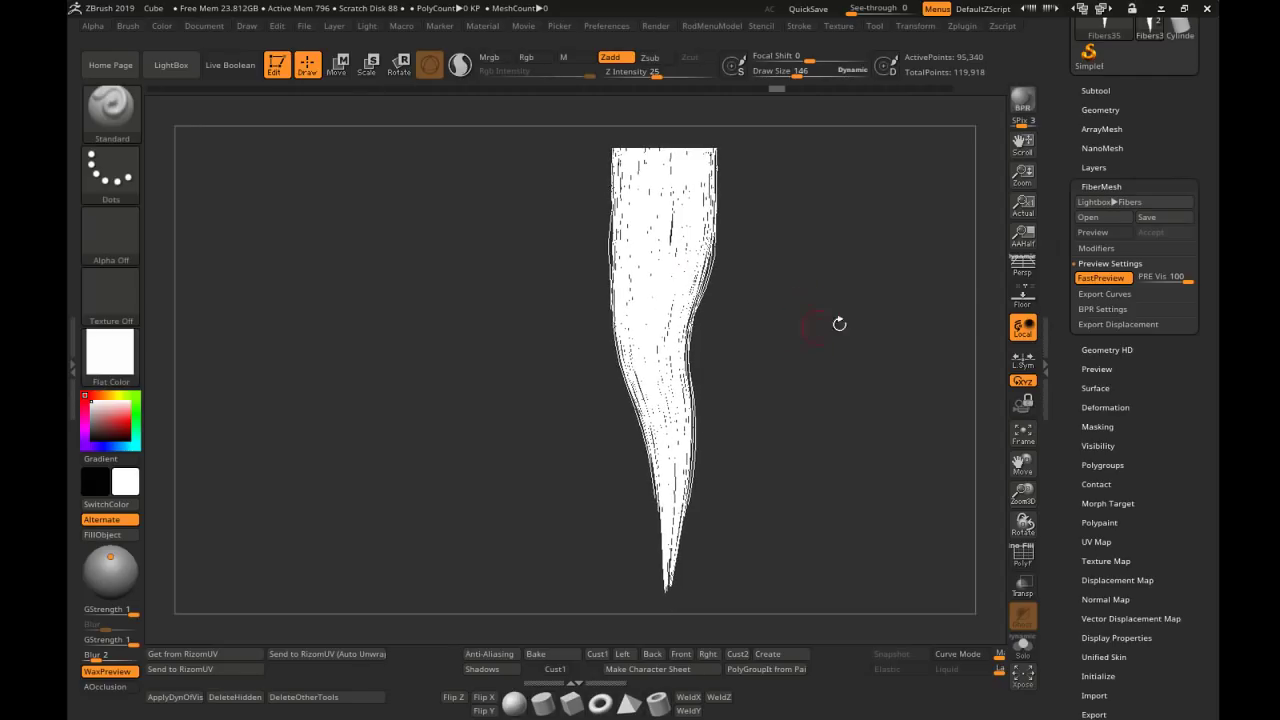
drag(1177, 287, 1165, 286)
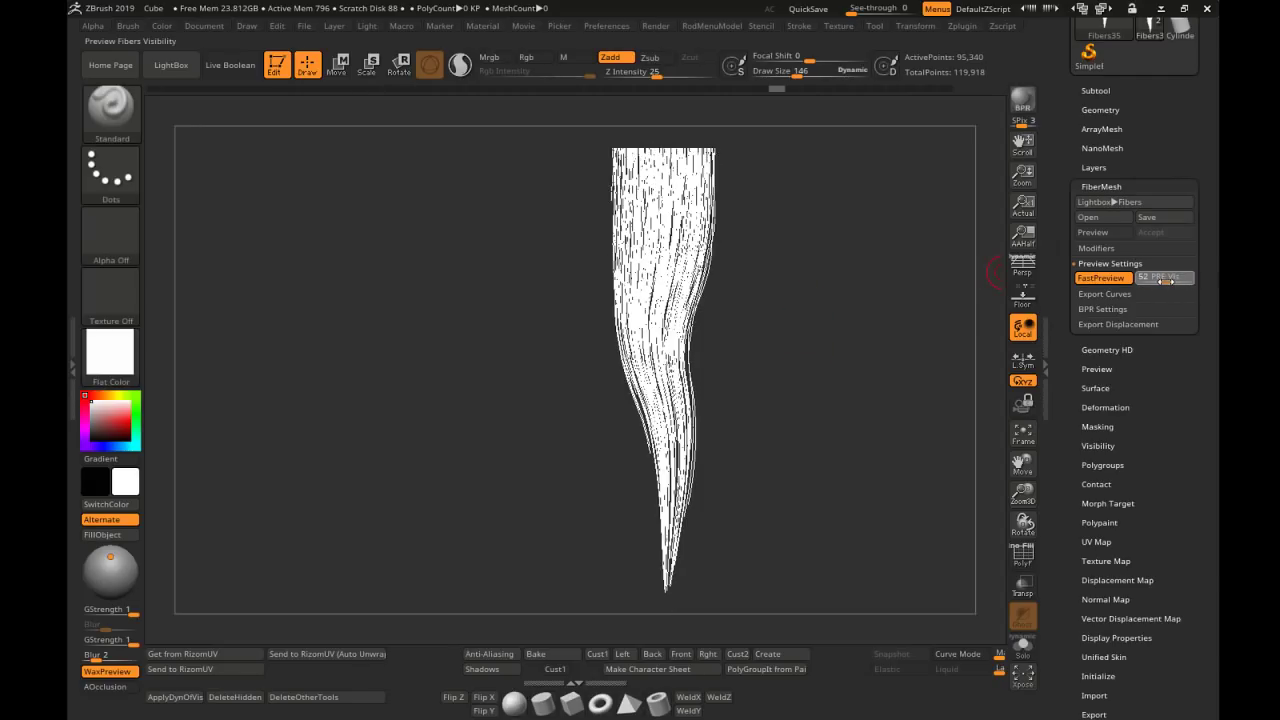
alt+drag(748, 237, 659, 227)
ctrl+right_drag(659, 227, 722, 300)
alt+right_drag(694, 238, 719, 470)
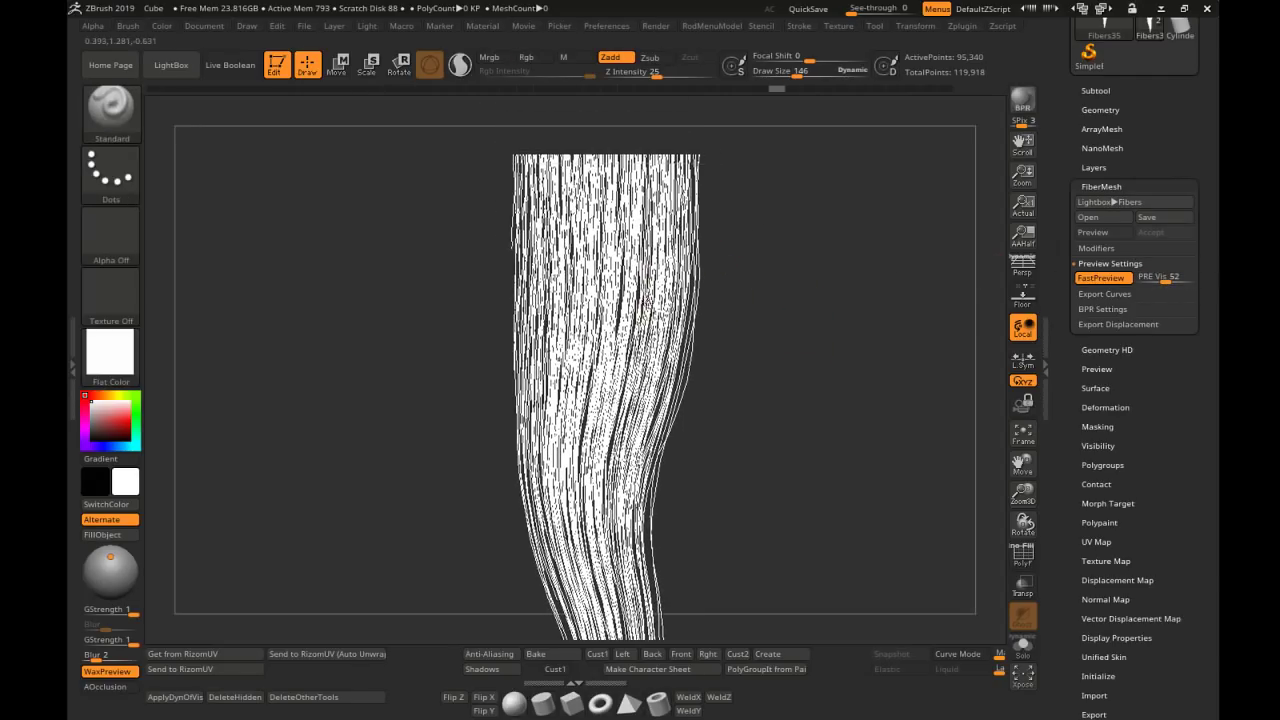
mouse_move(692, 212)
ctrl+right_down()
mouse_move(820, 322)
mouse_move(719, 270)
mouse_move(669, 289)
ctrl+right_up()
click(1101, 285)
ctrl+right_drag(571, 280, 800, 283)
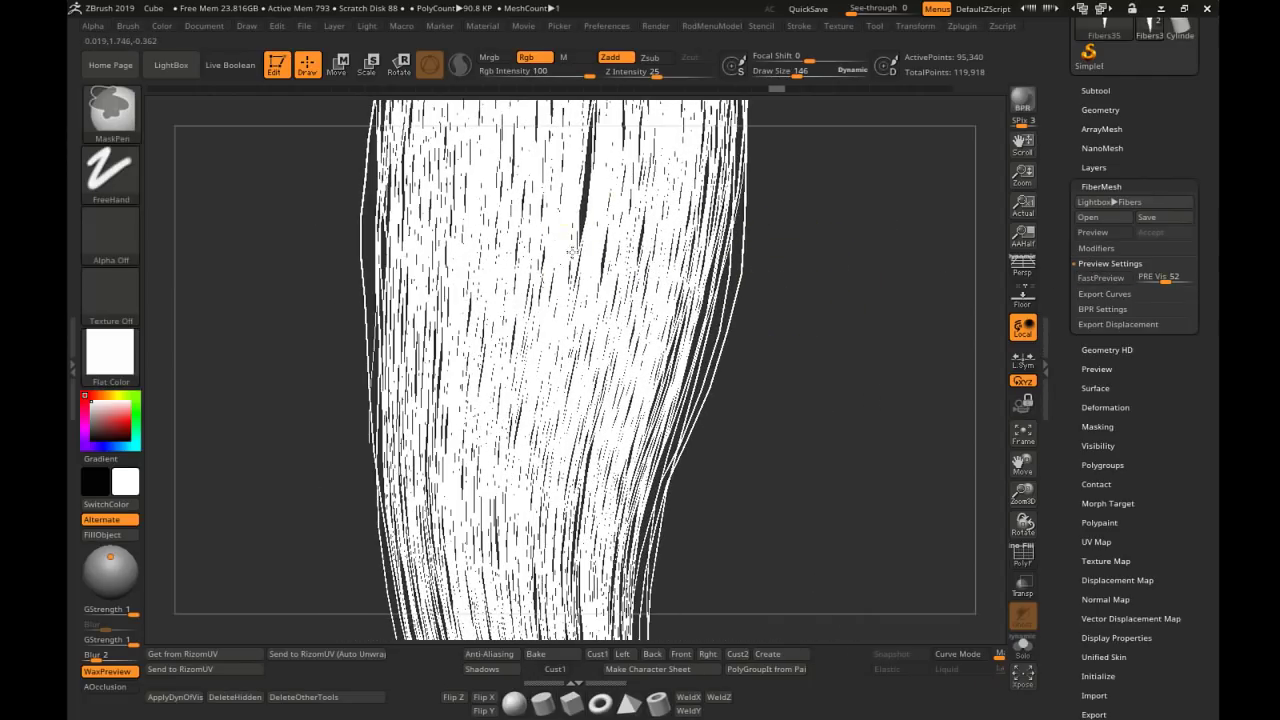
mouse_move(571, 251)
ctrl+right_down()
mouse_move(700, 290)
mouse_move(551, 250)
ctrl+right_up()
alt+right_drag(651, 277, 694, 277)
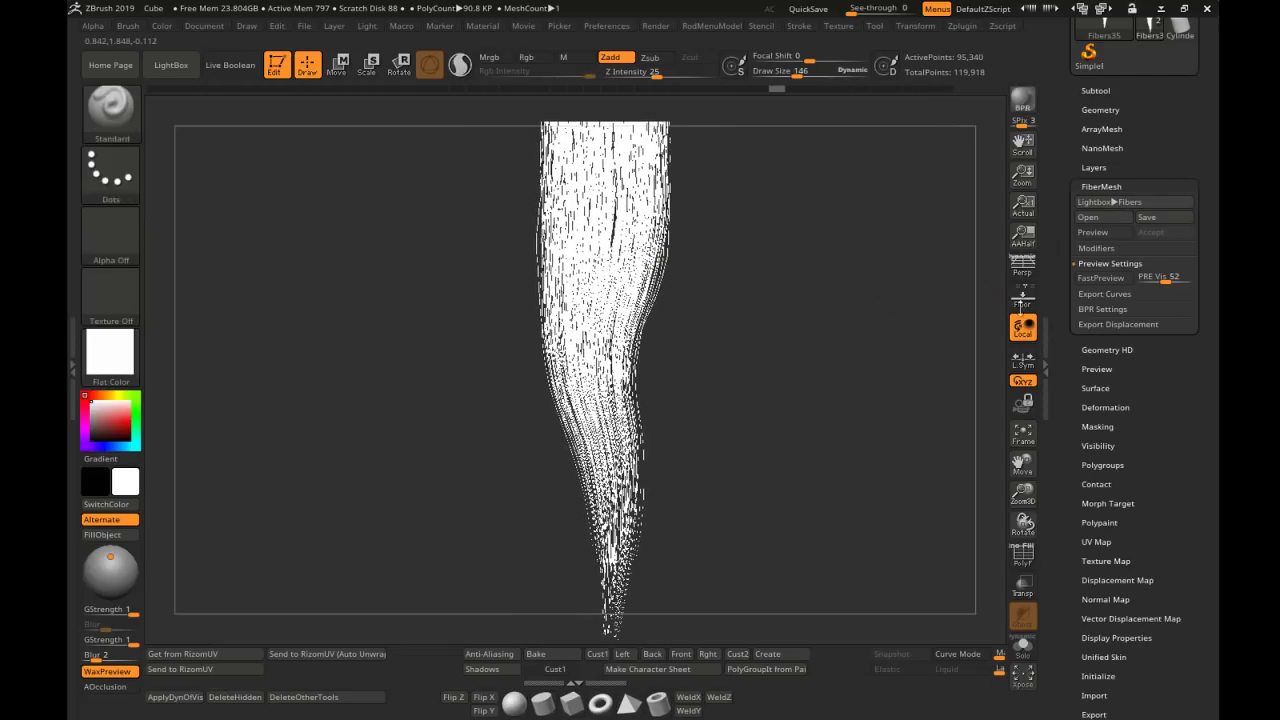
Set the document background color to black
alt+right_drag(822, 281, 550, 258)
key(Tab)
ctrl+right_drag(648, 281, 641, 281)
alt+right_drag(641, 281, 595, 281)
mouse_move(595, 281)
mouse_down()
mouse_move(577, 277)
mouse_move(609, 268)
mouse_up()
key(Tab)
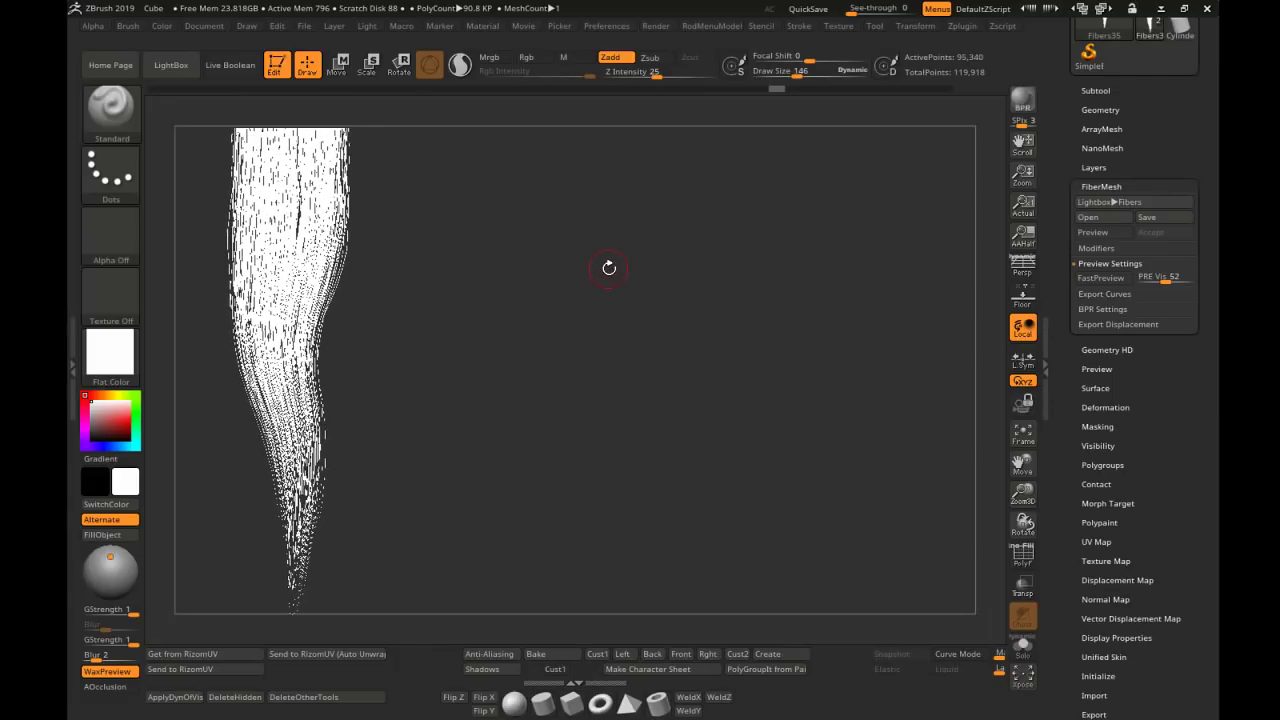
click(196, 27)
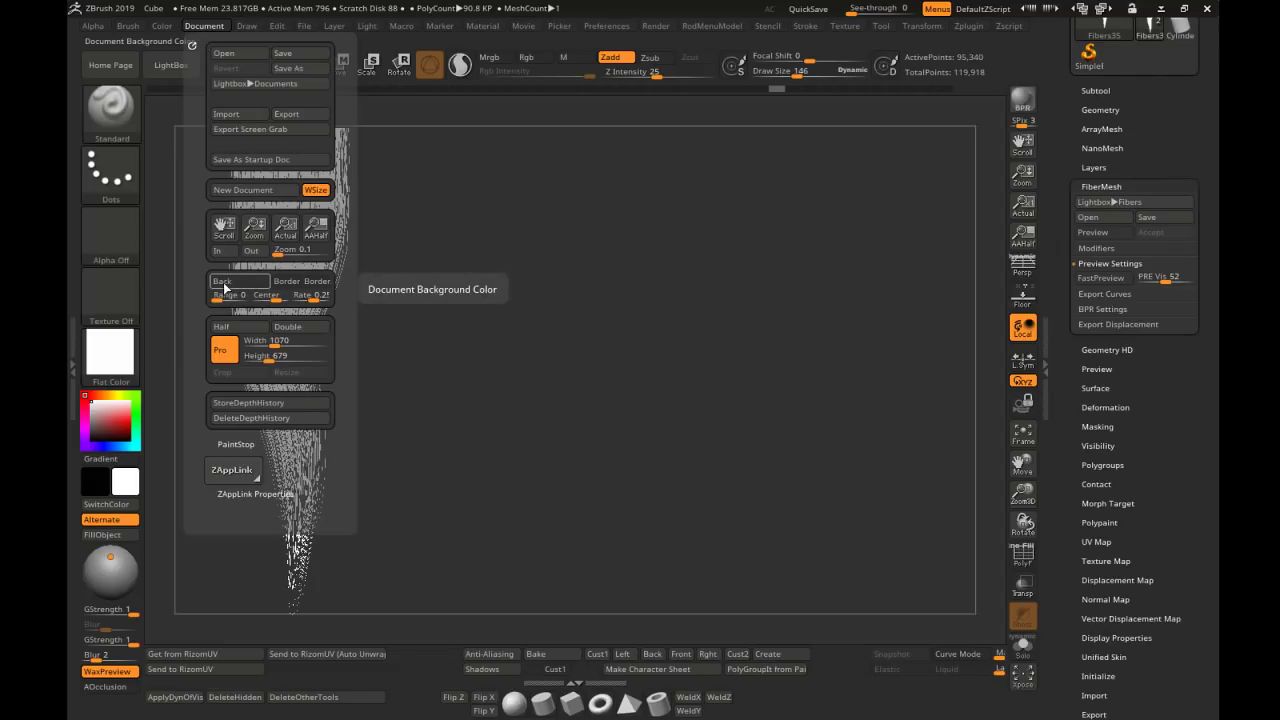
drag(239, 285, 96, 484)
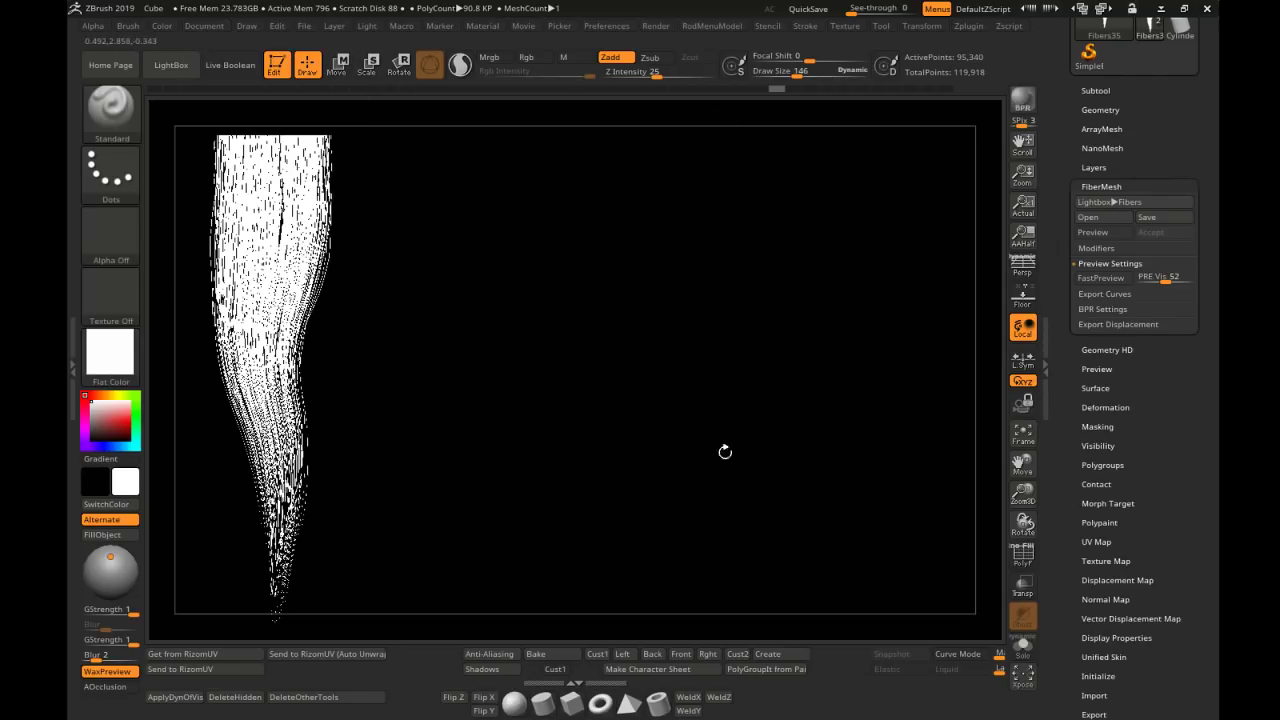
Turn off the document's proportion constraint and resize it to 4096 wide by 4096 high
mouse_move(210, 26)
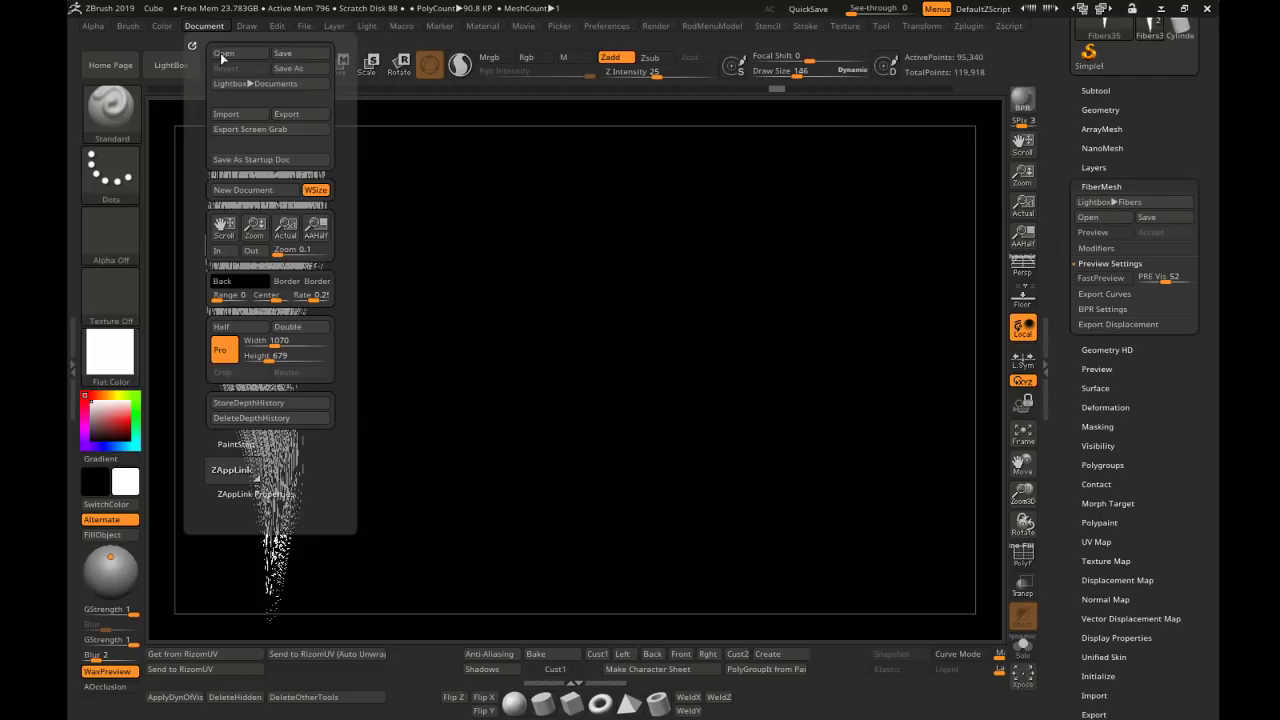
click(232, 343)
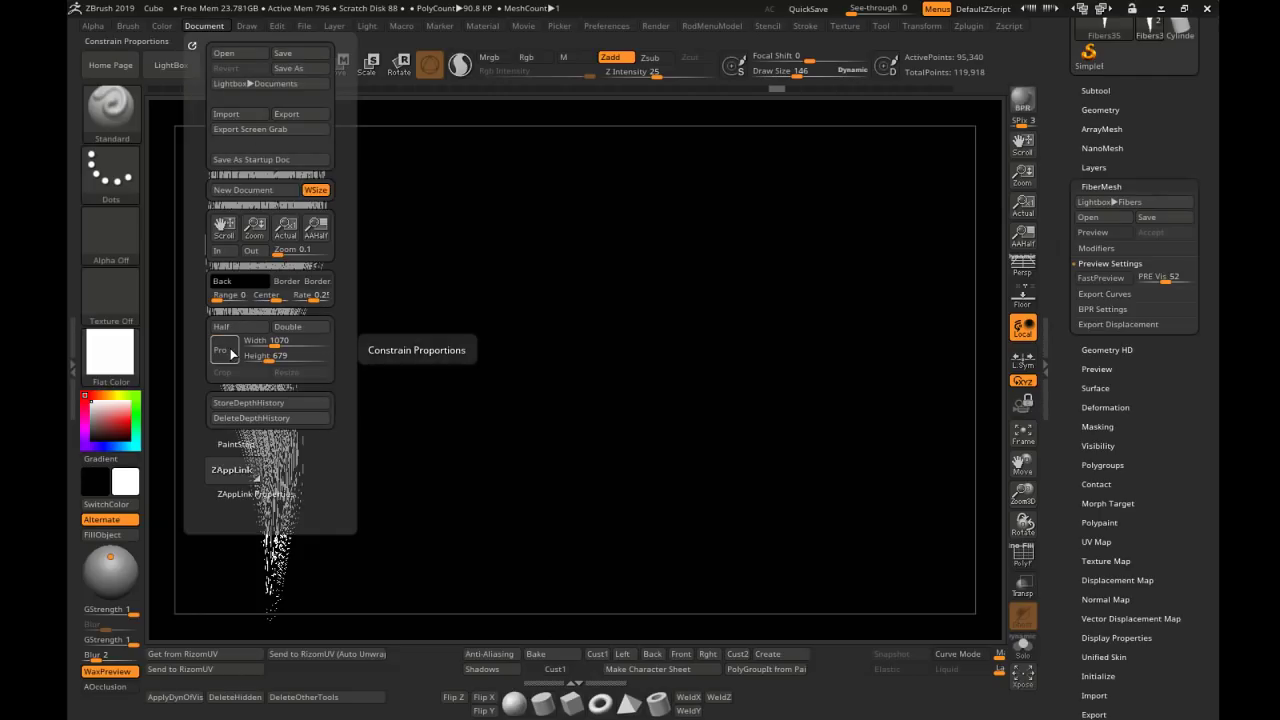
click(285, 339)
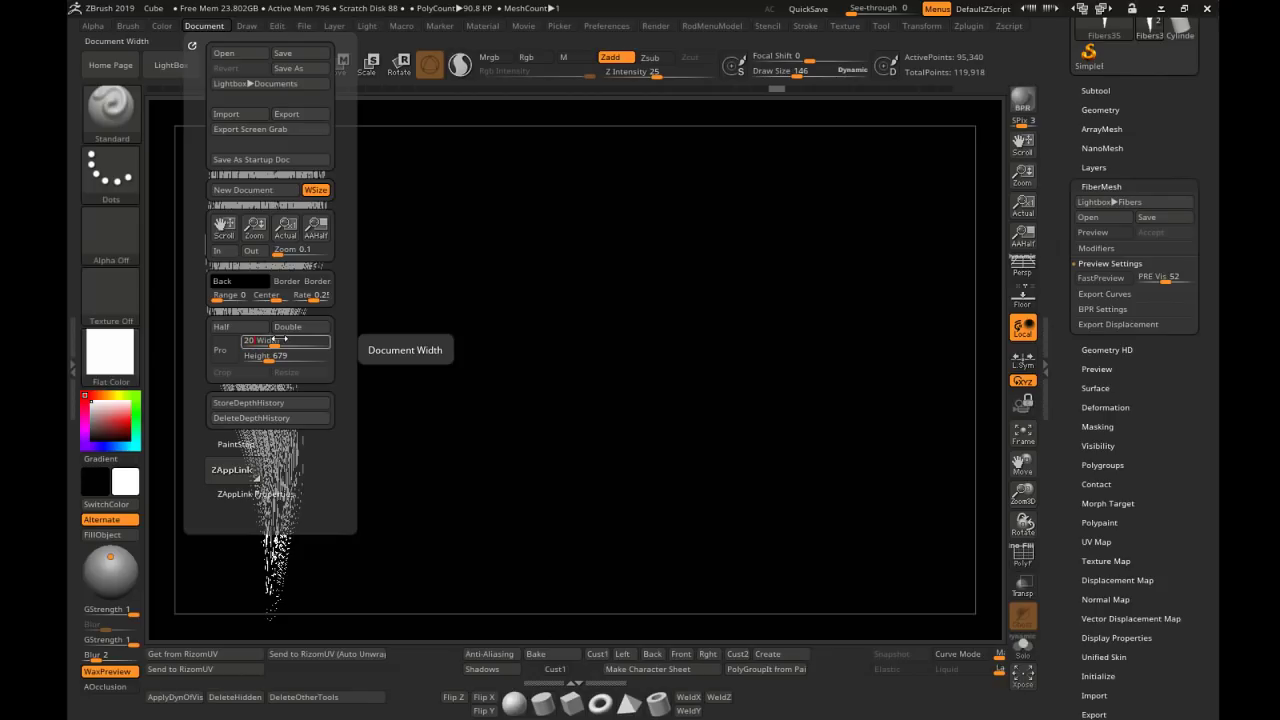
key(Return)
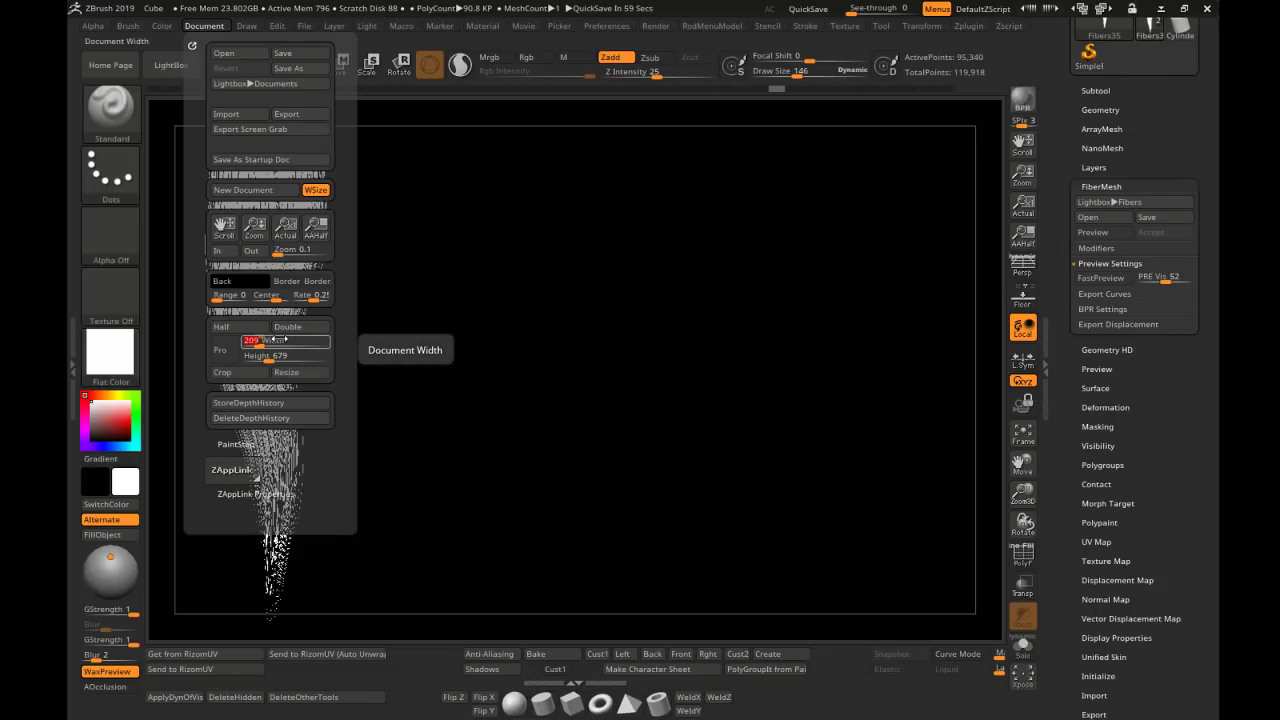
text(4096)
key(Return)
click(266, 355)
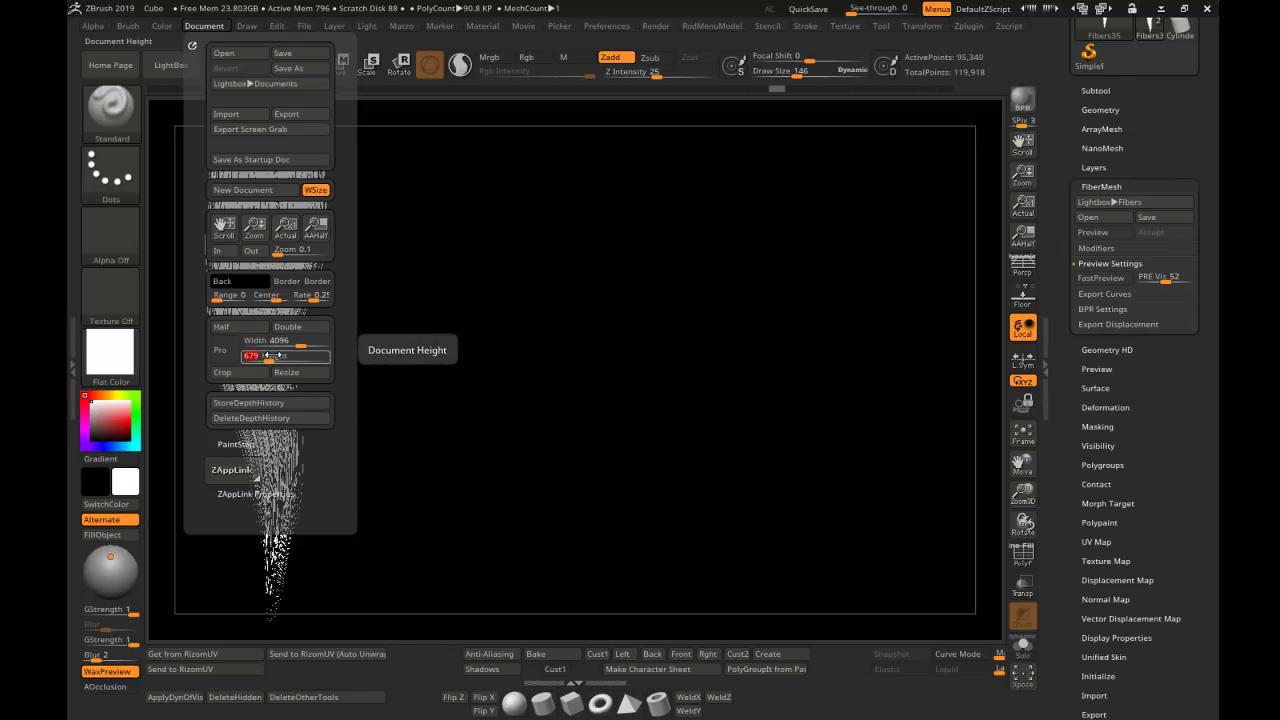
text(4096)
key(Return)
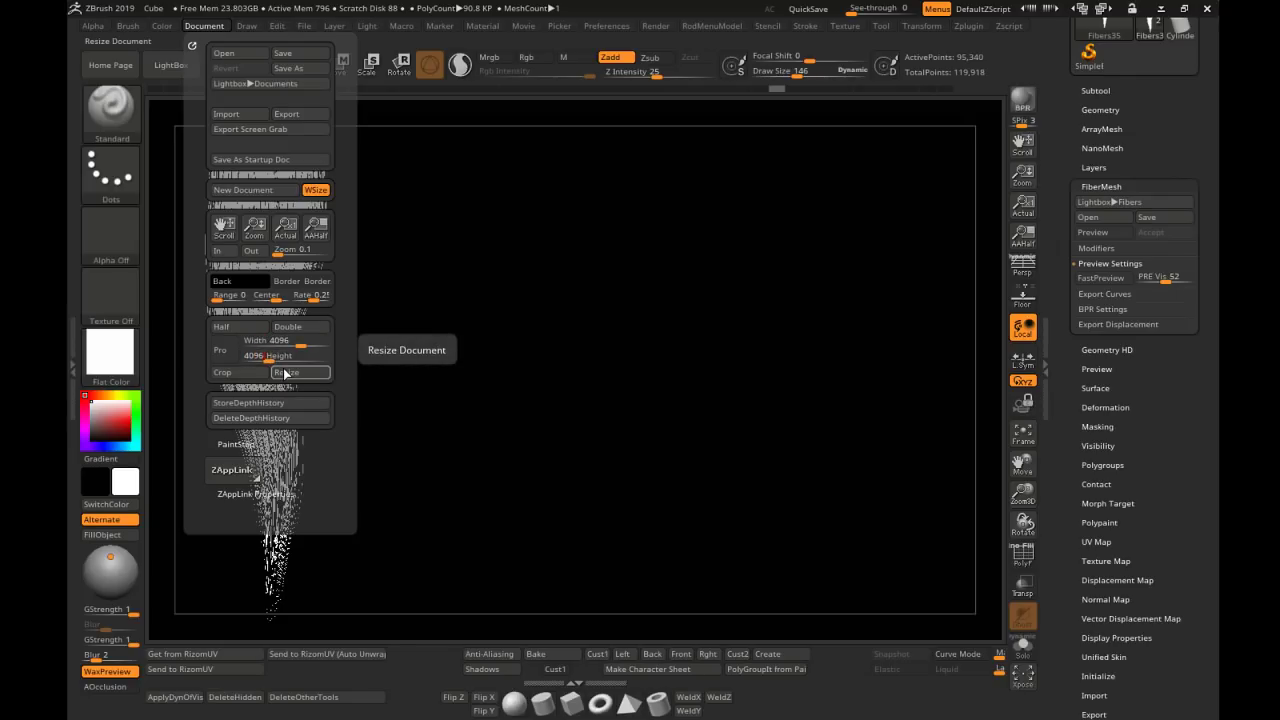
click(286, 372)
click(678, 409)
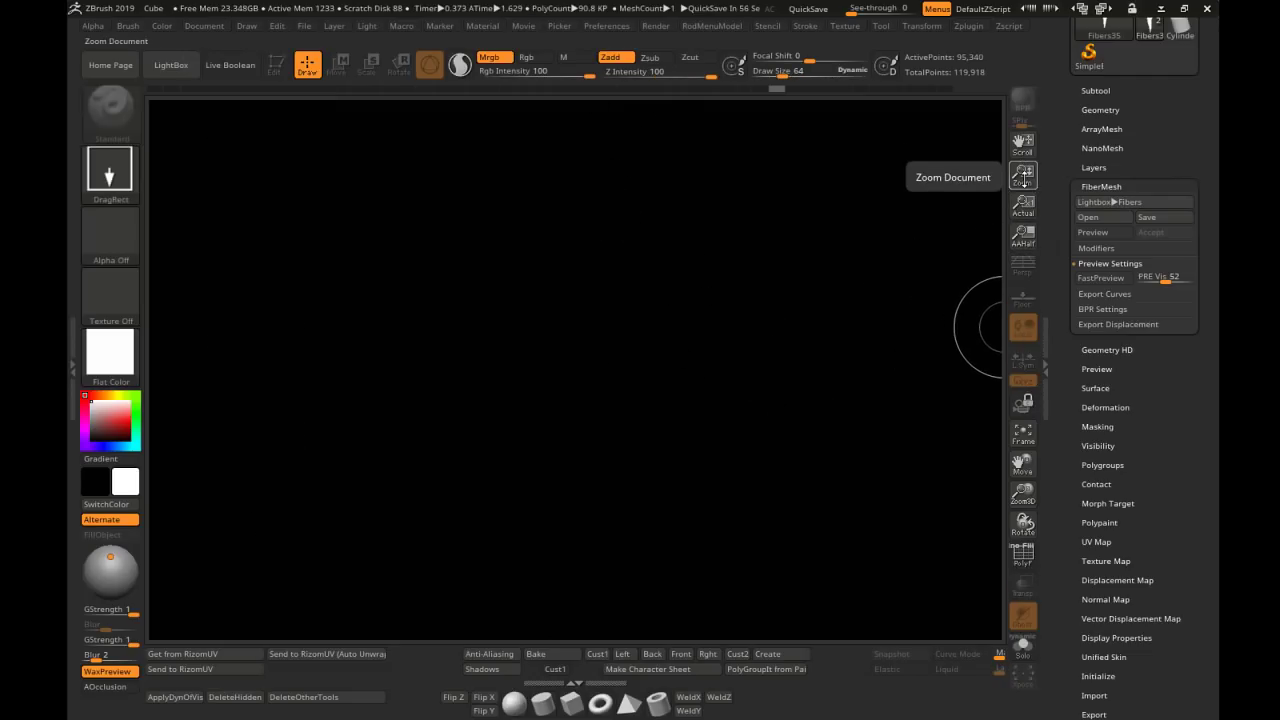
Zoom the document out to show the whole canvas, draw the fiber lock on it and enter Edit mode
drag(1022, 176, 913, 28)
drag(675, 358, 641, 362)
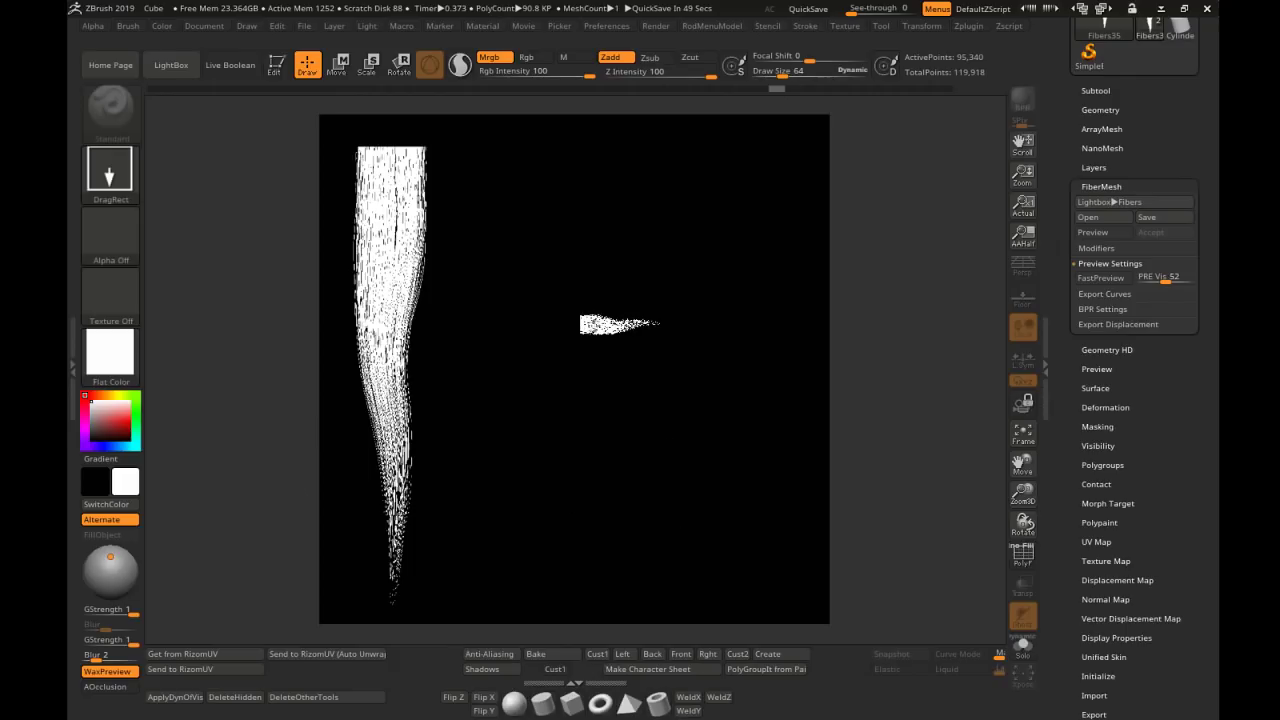
key(t)
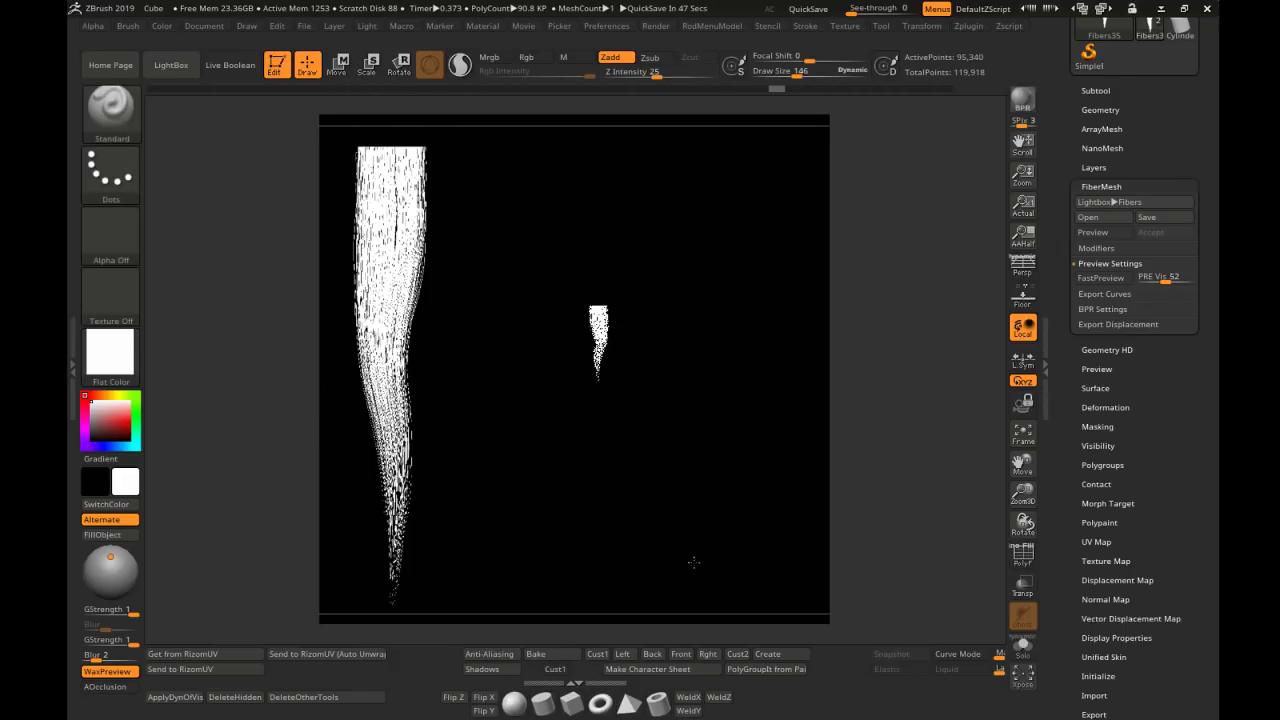
Enlarge the lock to nearly the canvas height, place it along the canvas's left edge and snapshot it there
mouse_move(586, 308)
alt+right_down()
mouse_move(608, 291)
mouse_move(691, 297)
mouse_move(655, 380)
alt+right_up()
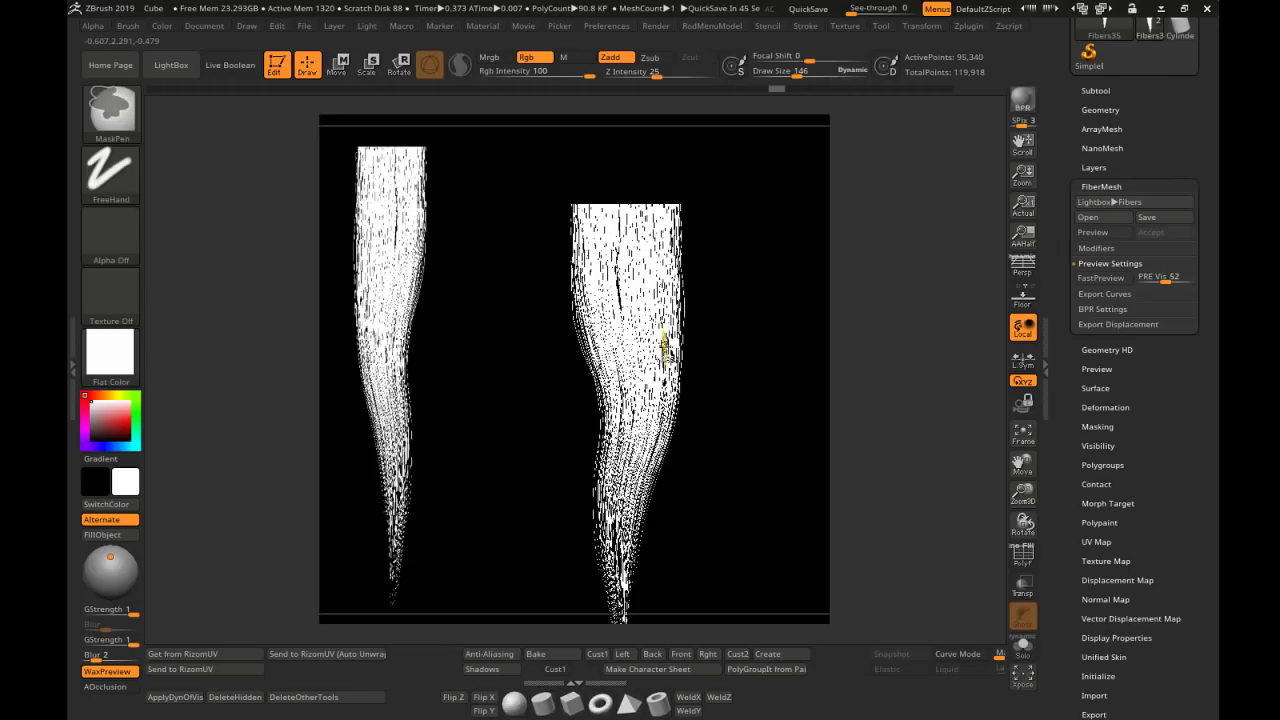
mouse_move(560, 314)
alt+right_down()
mouse_move(412, 241)
mouse_move(481, 262)
alt+right_up()
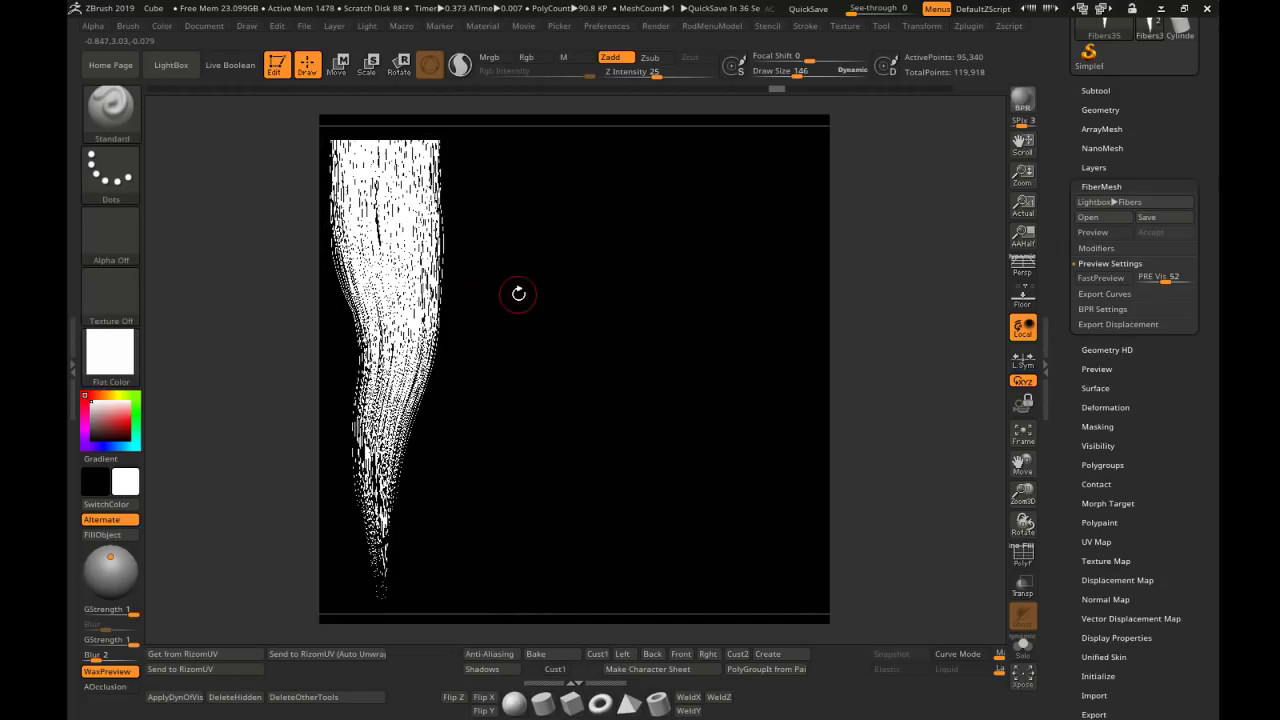
key(shift+s)
Place further copies of the lock side by side across the canvas, rotating each to show a different silhouette
alt+right_drag(479, 293, 625, 296)
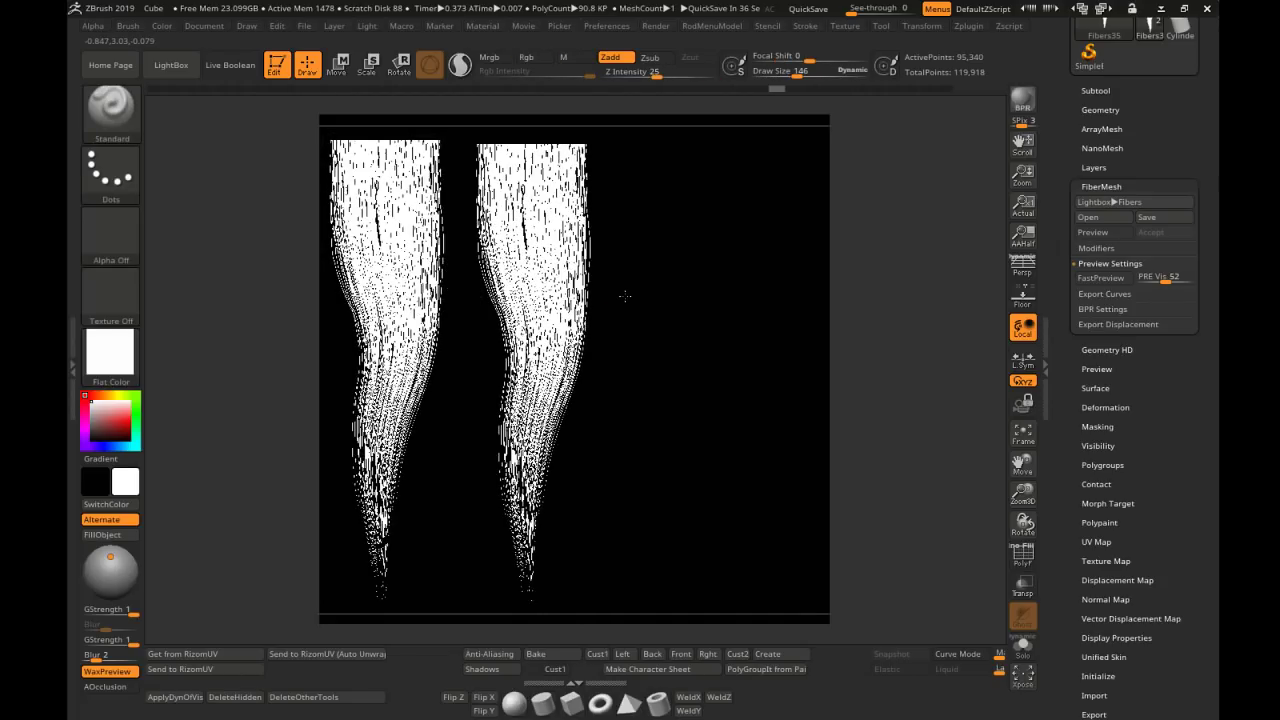
mouse_move(649, 288)
mouse_down()
mouse_move(601, 290)
mouse_move(630, 289)
mouse_up()
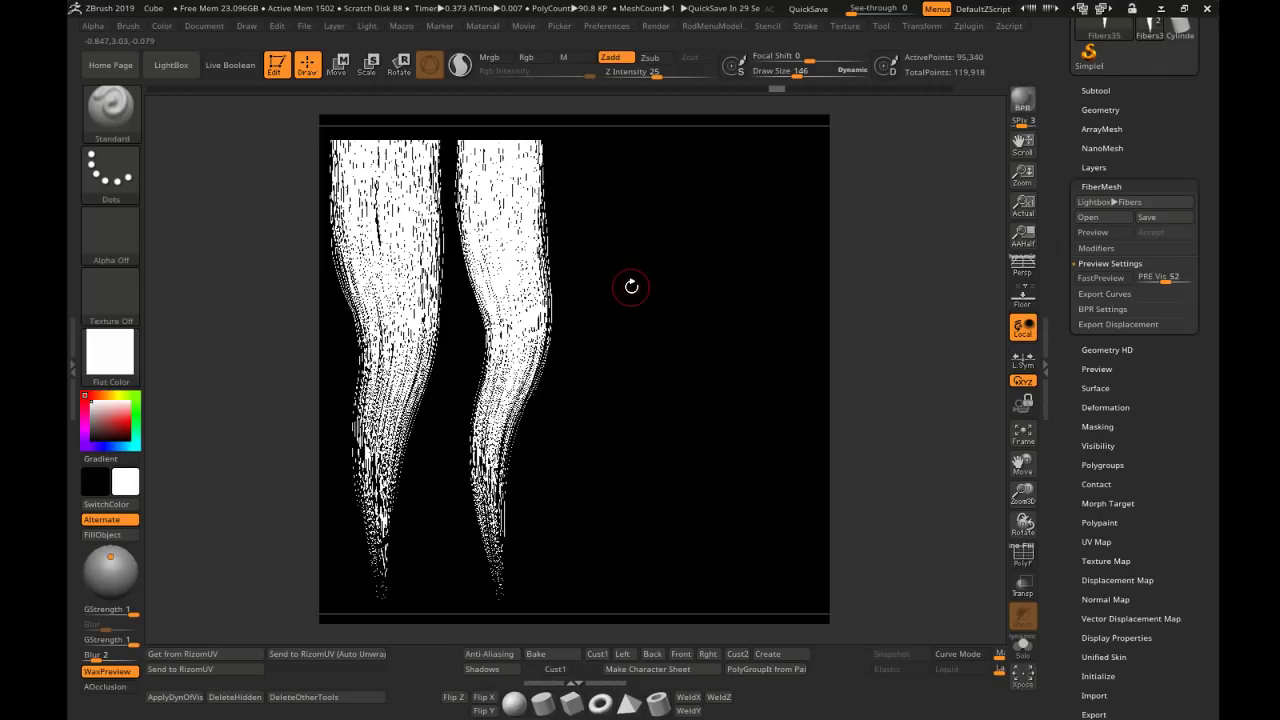
drag(705, 287, 869, 317)
Turn on FastPreview and lower the preview visibility to 10 for a sparser fourth lock
click(1102, 279)
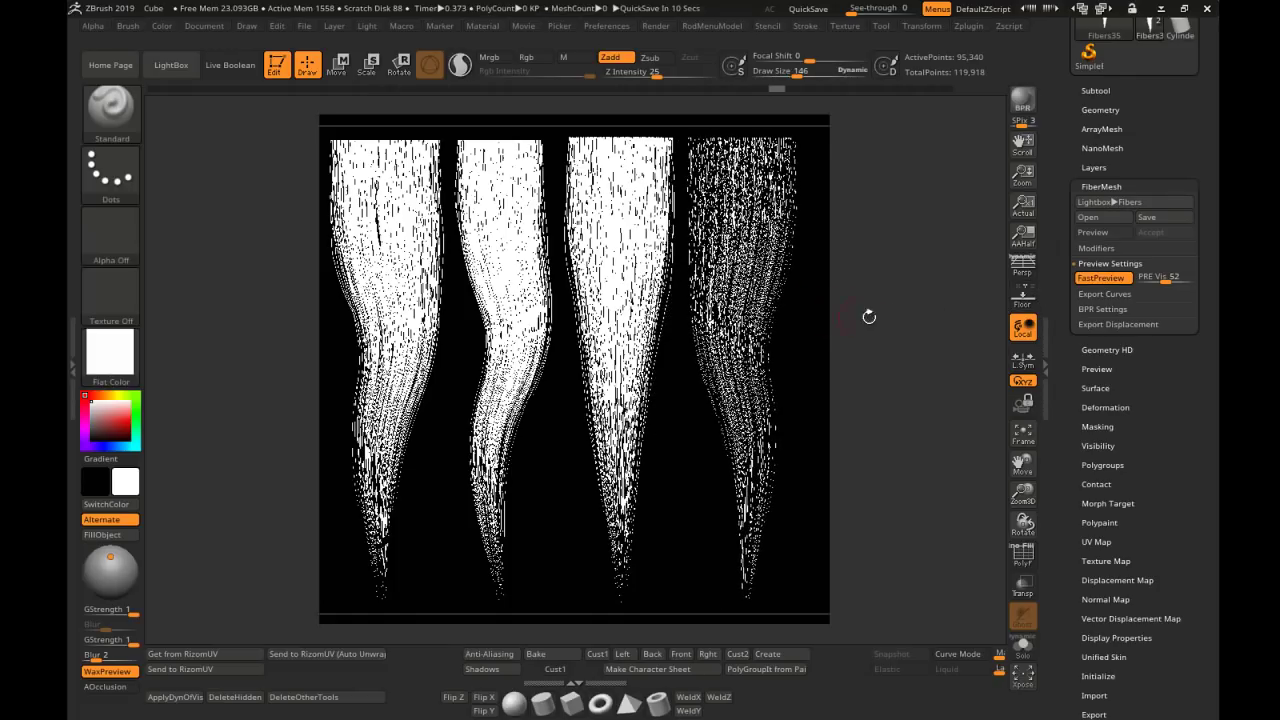
drag(1162, 279, 1142, 279)
Switch to the GroomHairLong brush with a draw size of 1000, try a stroke down the fourth lock and undo it
click(137, 128)
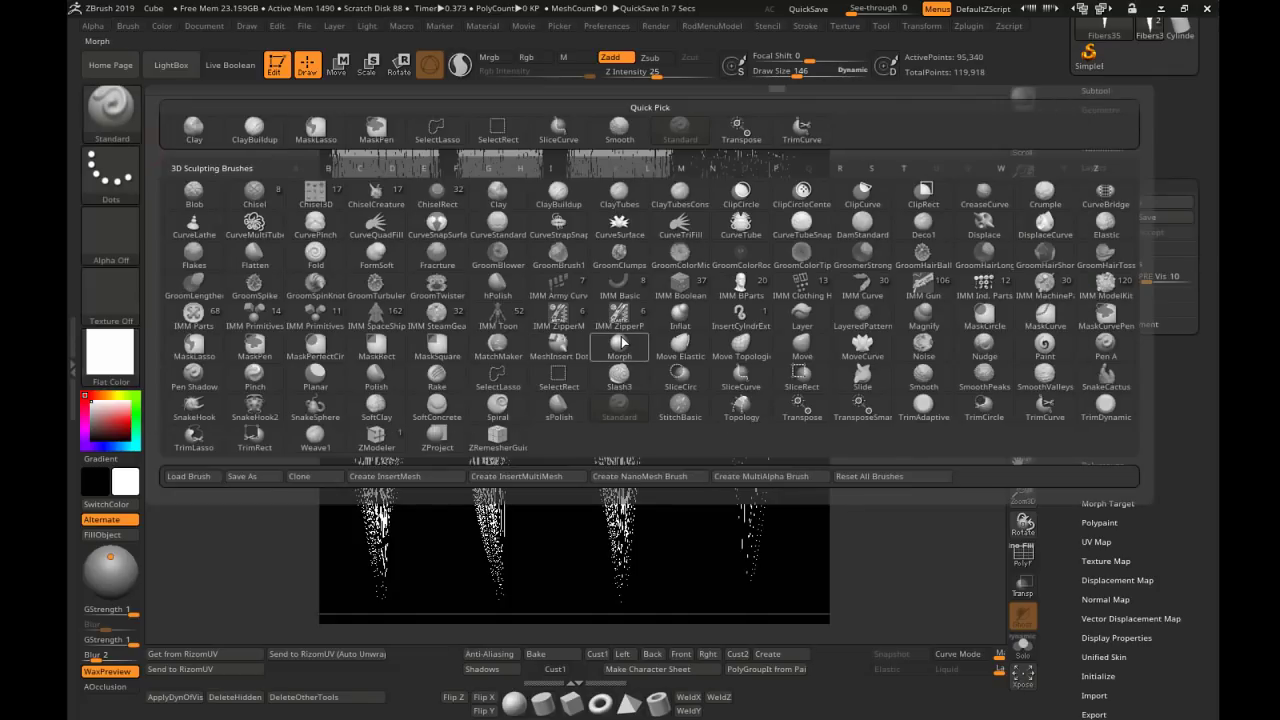
key(g)
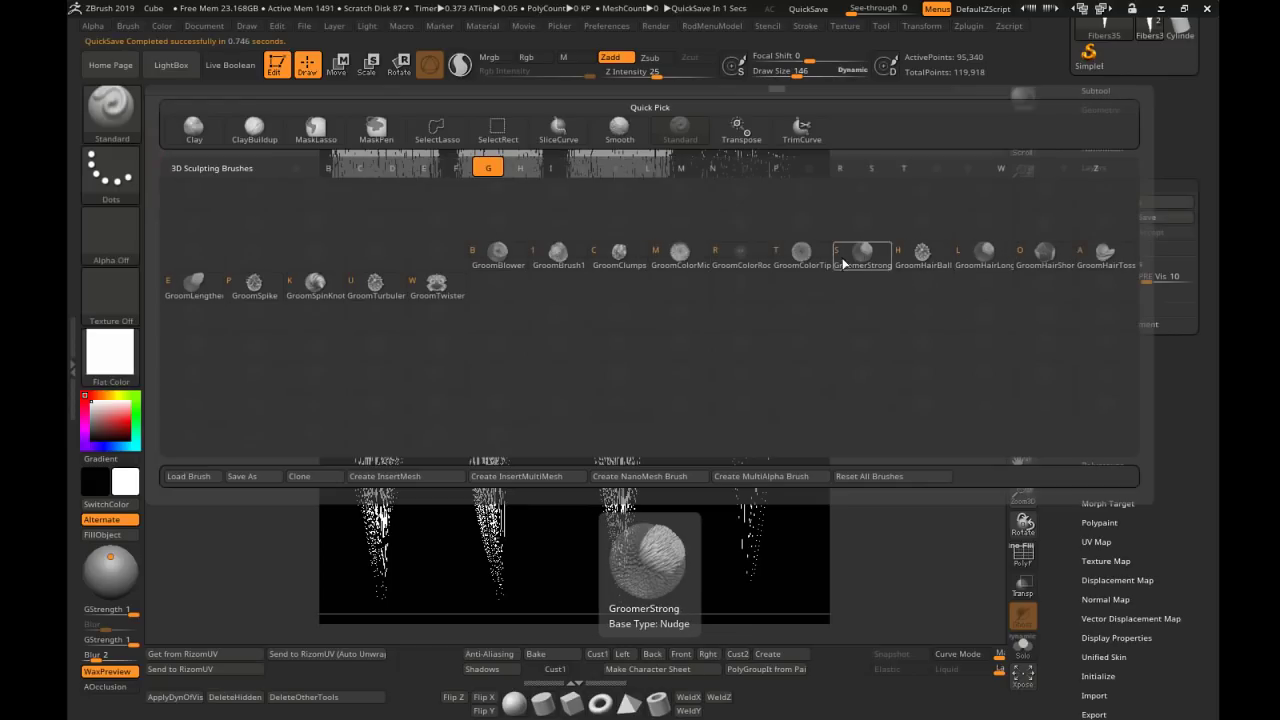
click(957, 264)
key(s)
mouse_move(739, 287)
mouse_down()
mouse_move(811, 288)
mouse_move(738, 335)
mouse_move(735, 400)
mouse_move(761, 440)
mouse_up()
key(ctrl+z)
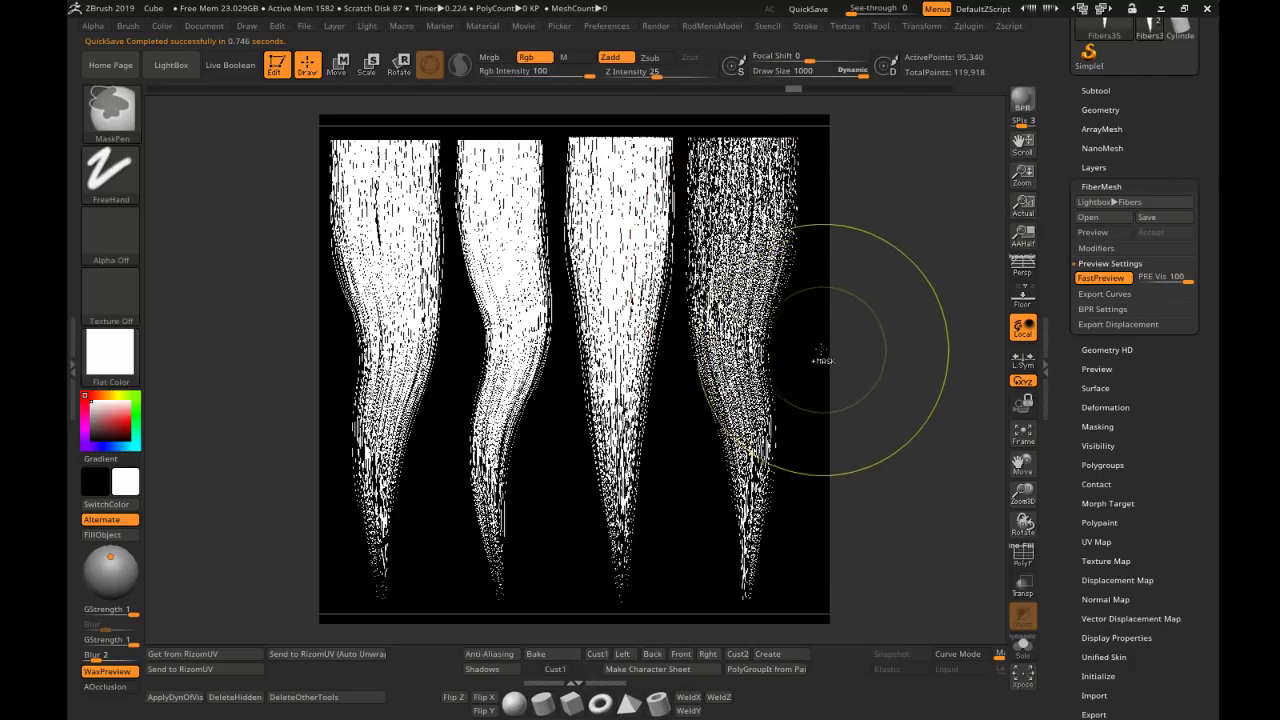
mouse_move(801, 316)
alt+mouse_down()
mouse_move(791, 333)
mouse_move(801, 316)
alt+mouse_up()
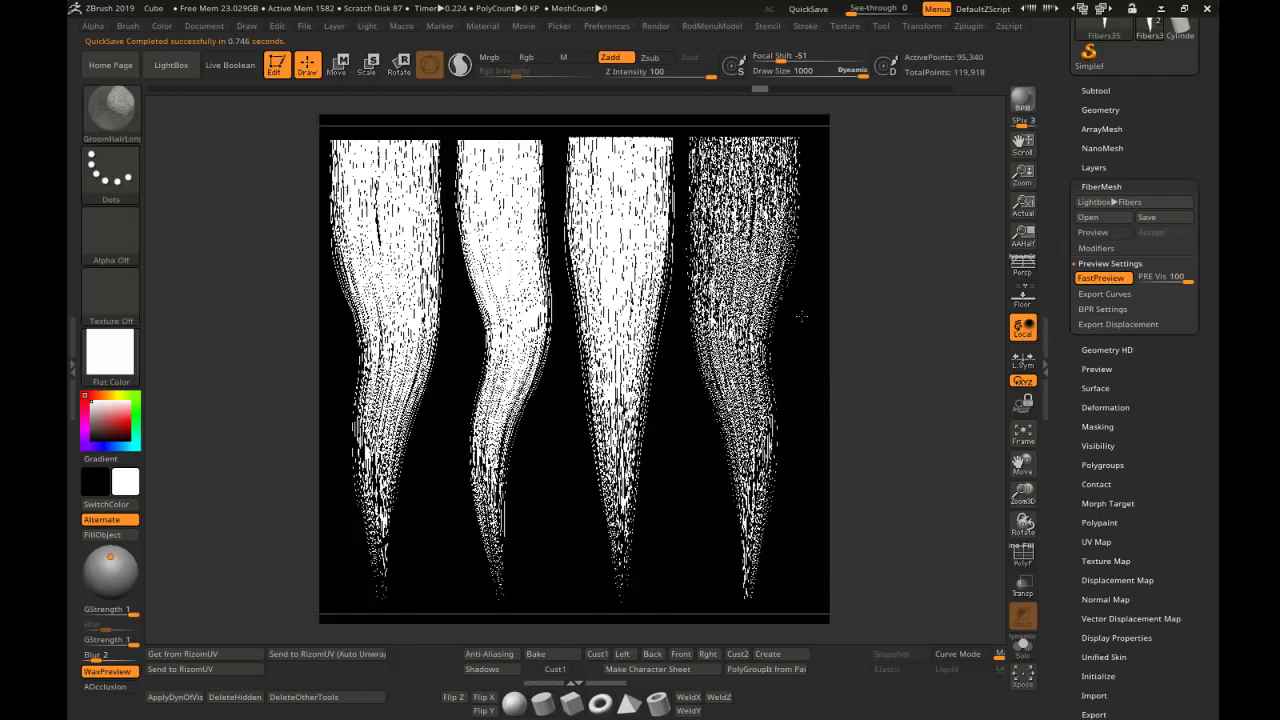
Grab the document with the four lock variations as a texture using GrabDoc
click(110, 290)
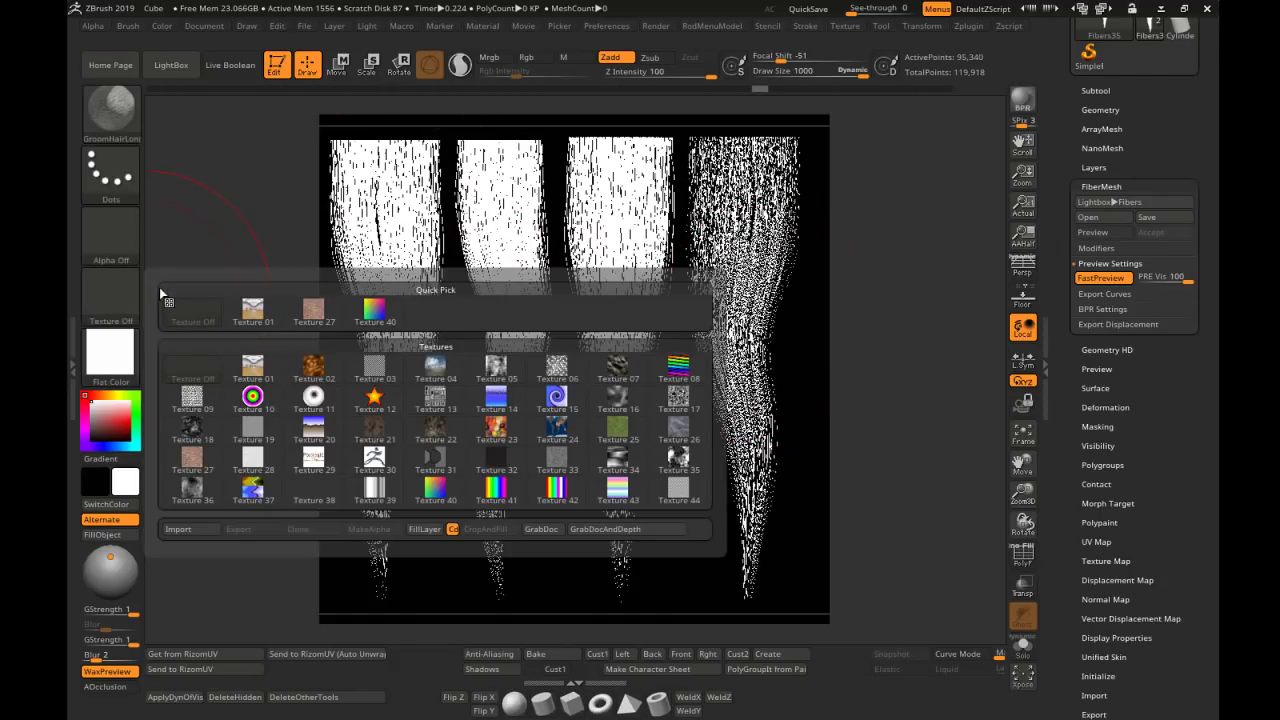
click(163, 292)
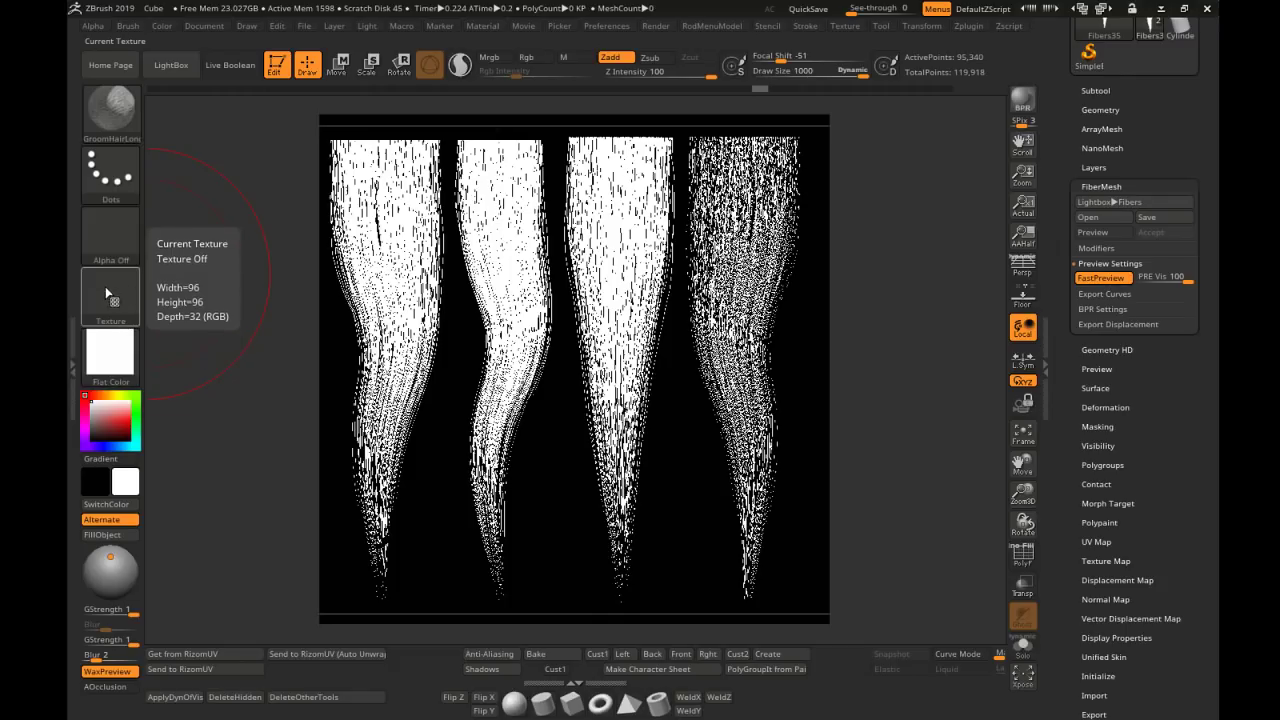
click(130, 298)
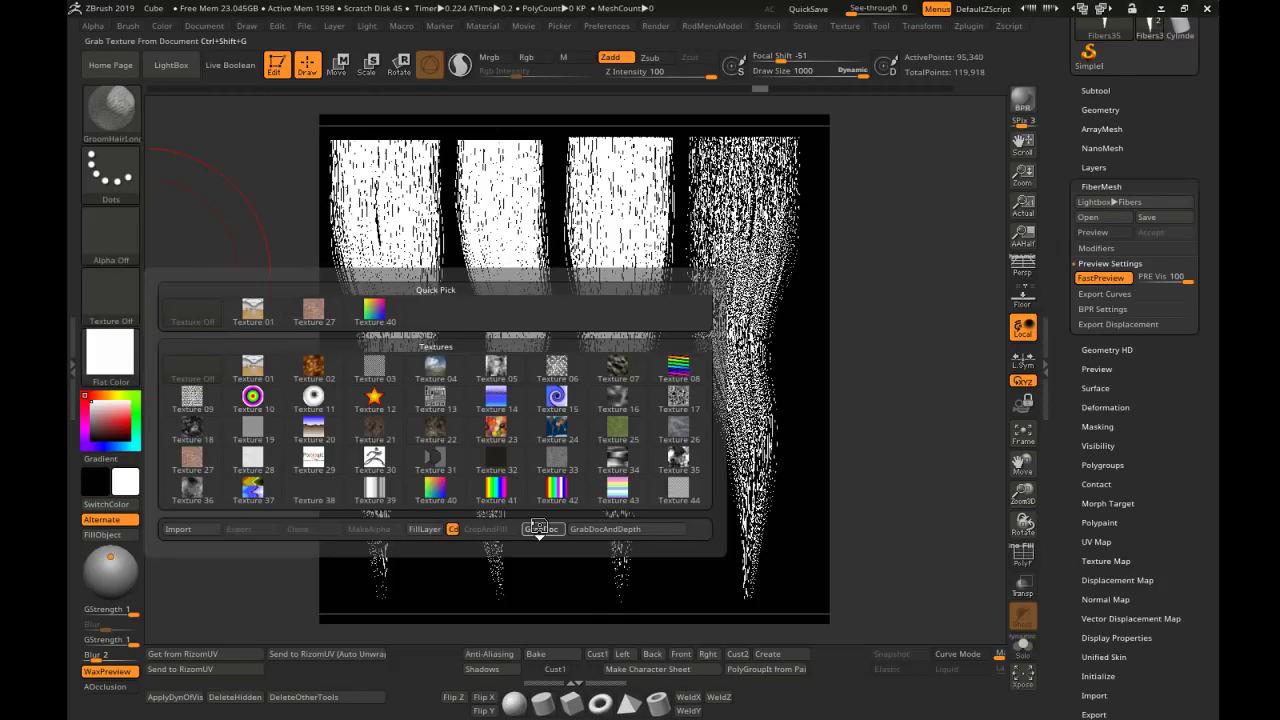
click(539, 528)
click(127, 301)
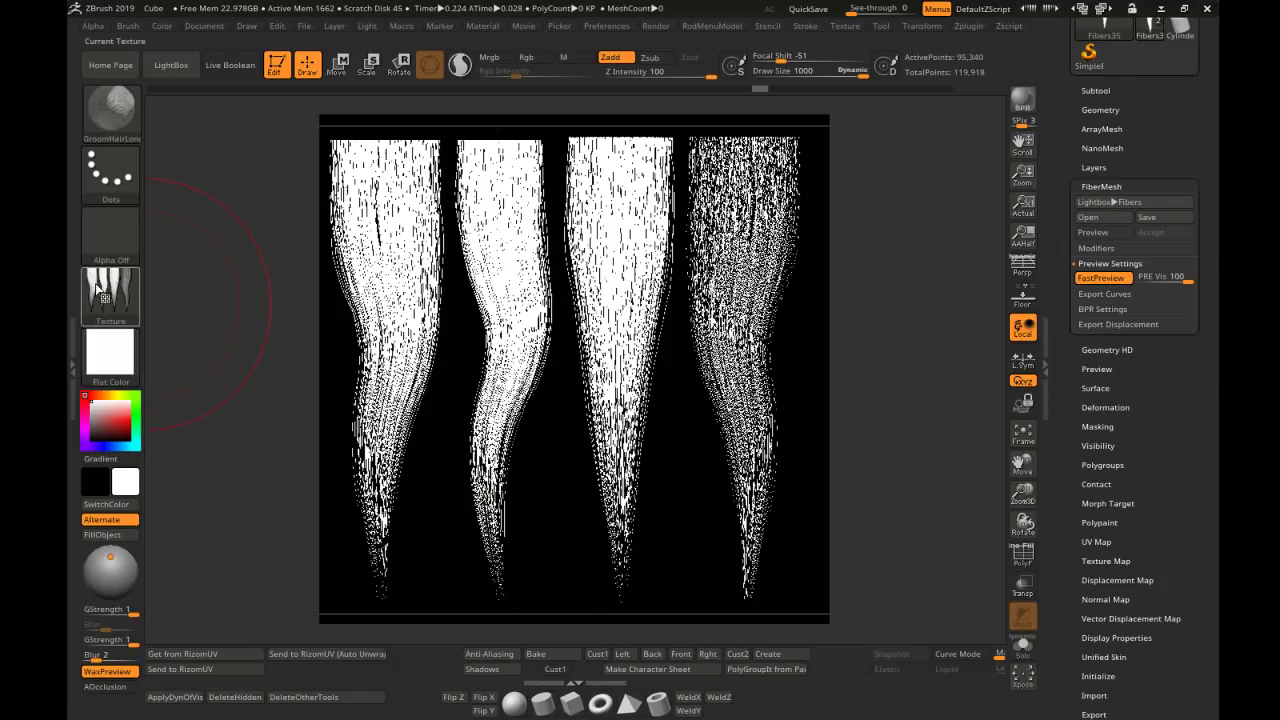
Clear the snapshots from the canvas and move the live lock to its left side, reducing the draw size to 699
key(ctrl)
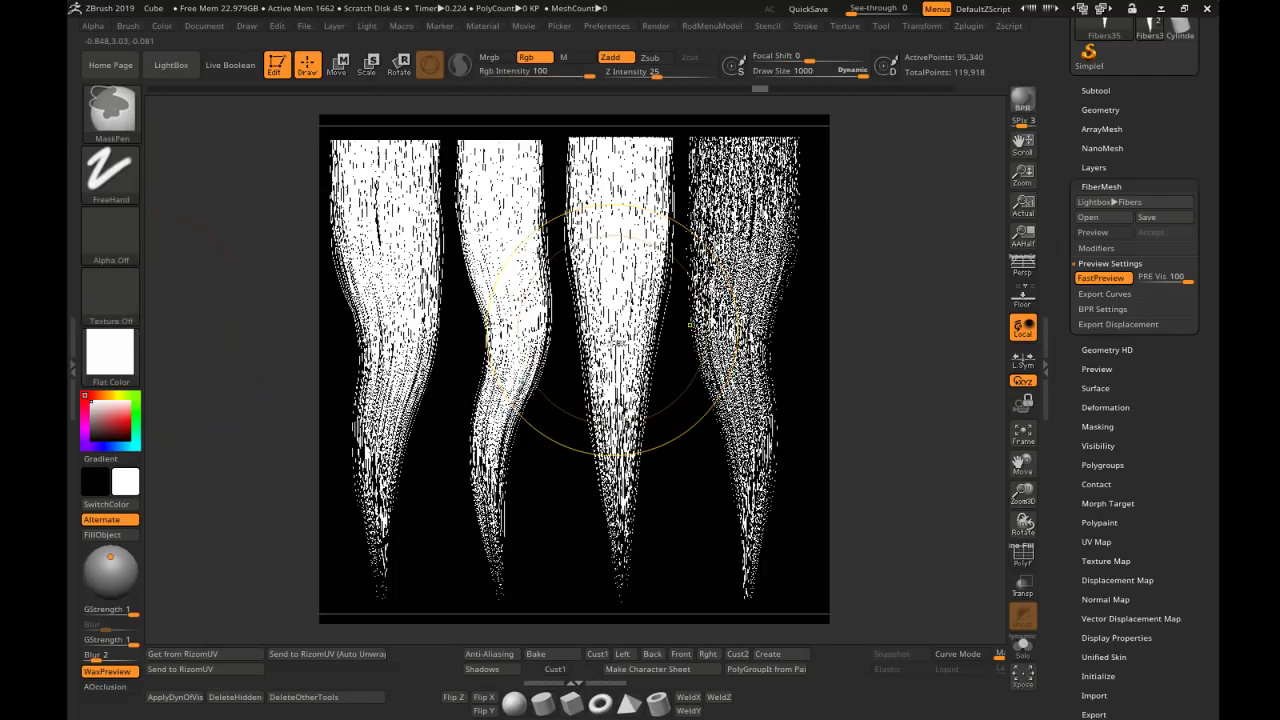
key(ctrl+n)
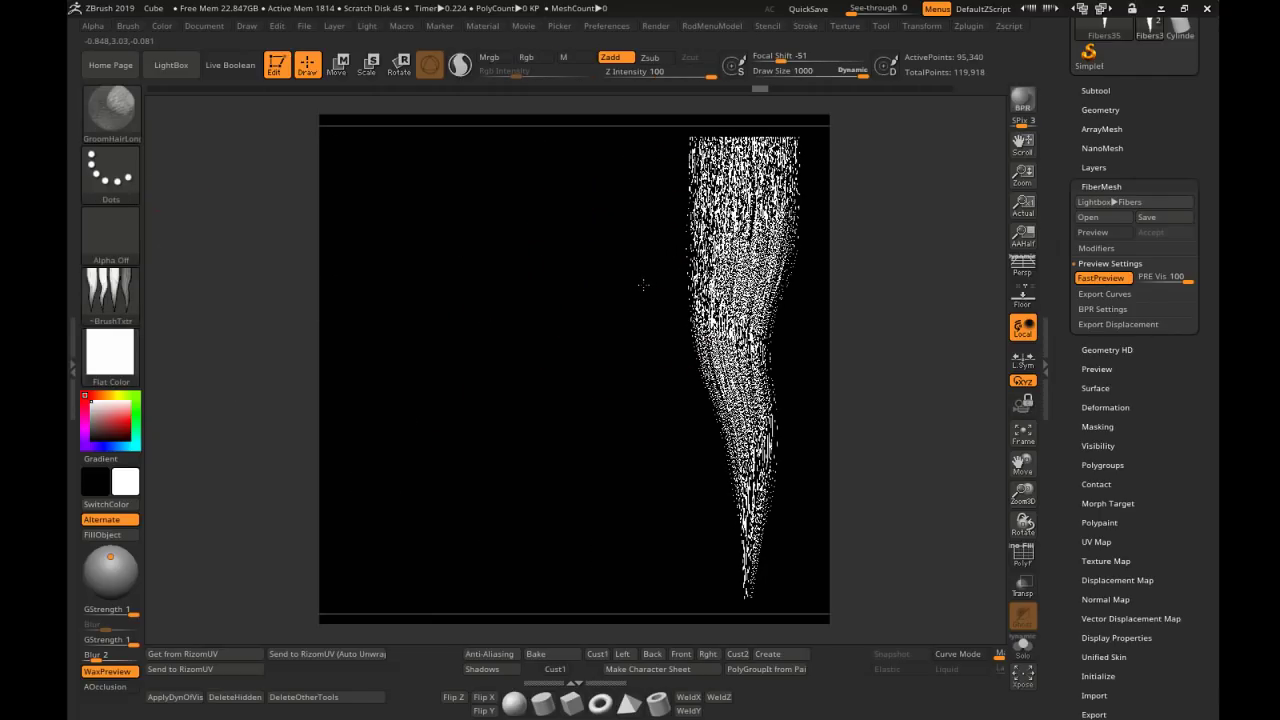
key(s)
drag(728, 278, 713, 278)
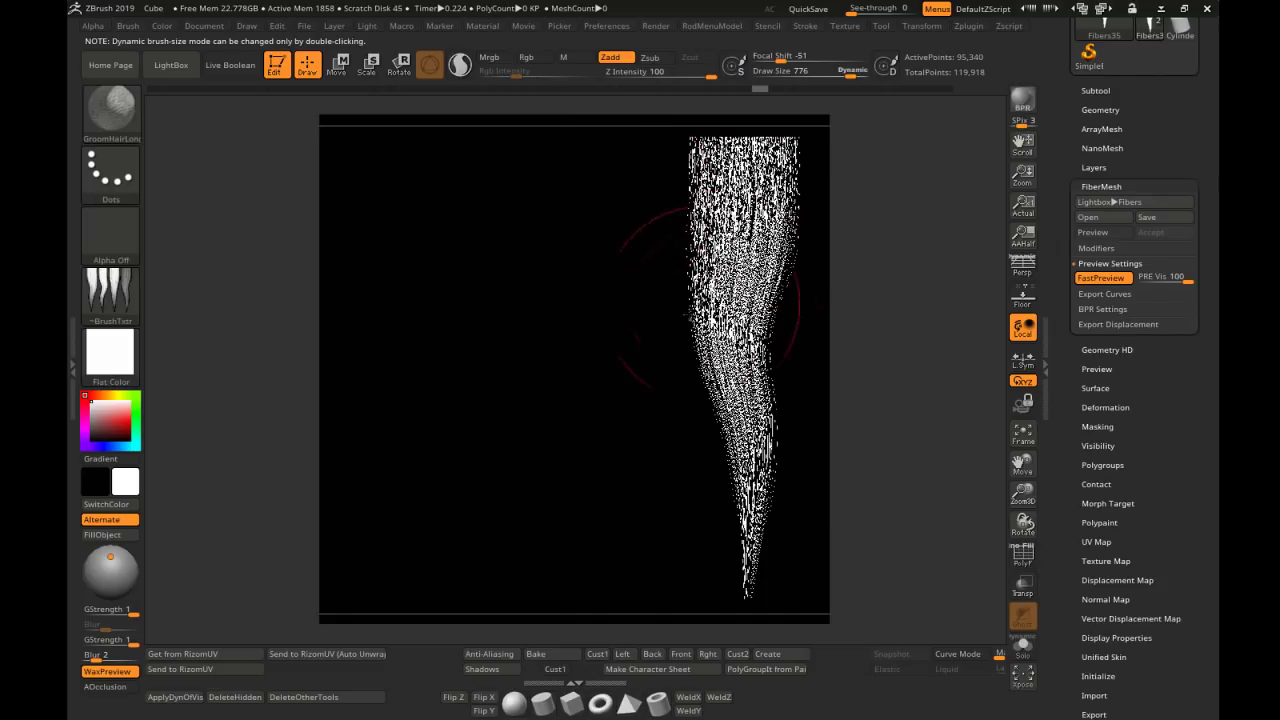
mouse_move(653, 318)
alt+mouse_down()
mouse_move(349, 306)
mouse_move(303, 326)
alt+mouse_up()
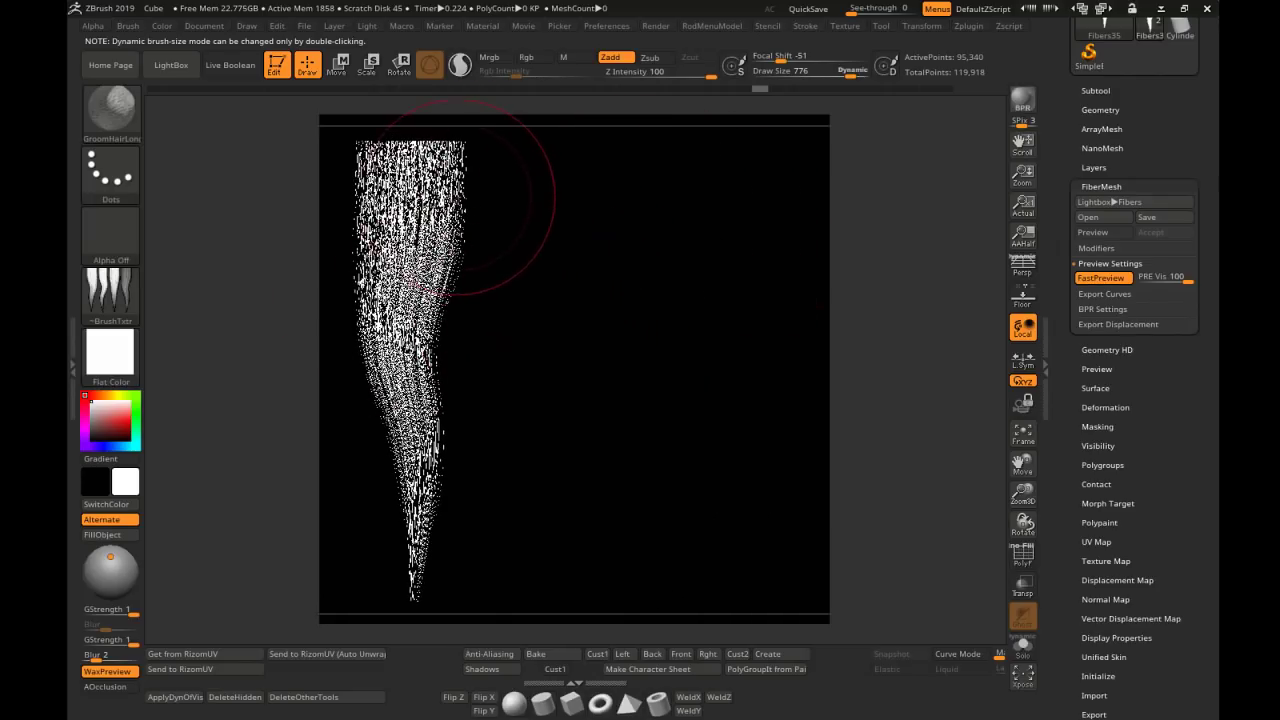
key(s)
drag(562, 246, 556, 246)
Duplicate the Fibers35 subtool and shift the lock toward the middle of the canvas
click(1096, 90)
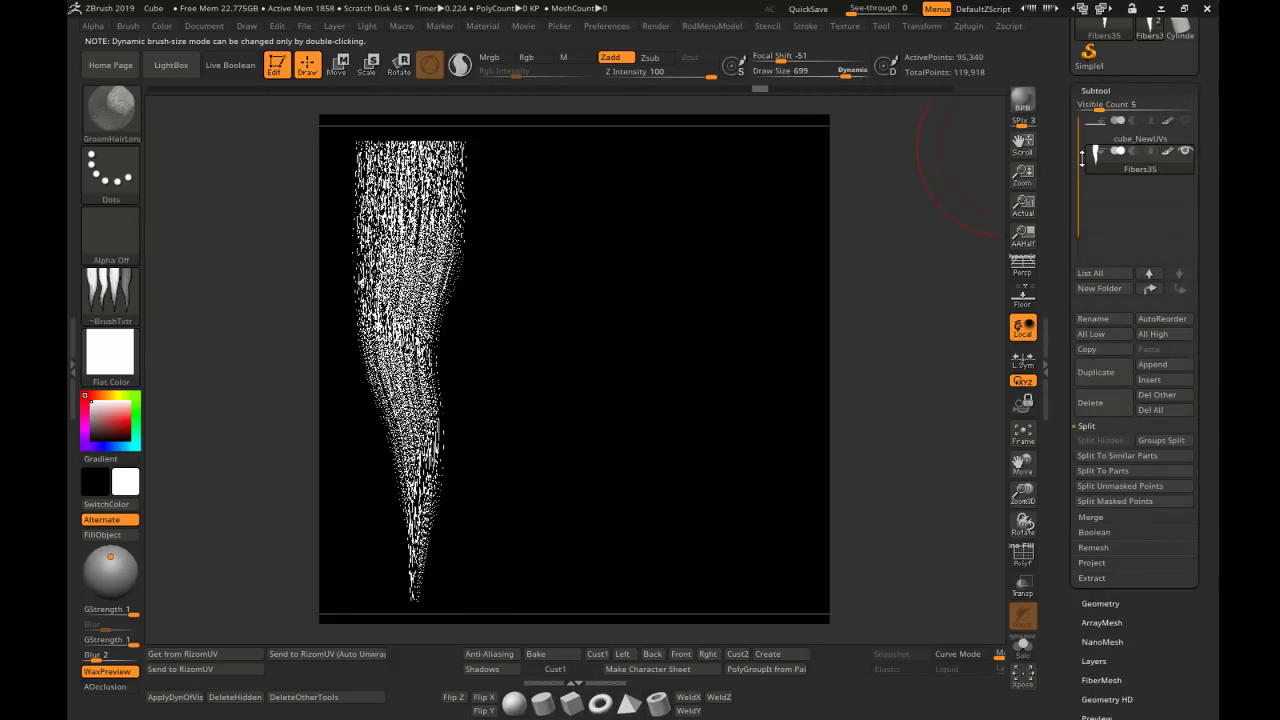
alt+drag(726, 264, 719, 262)
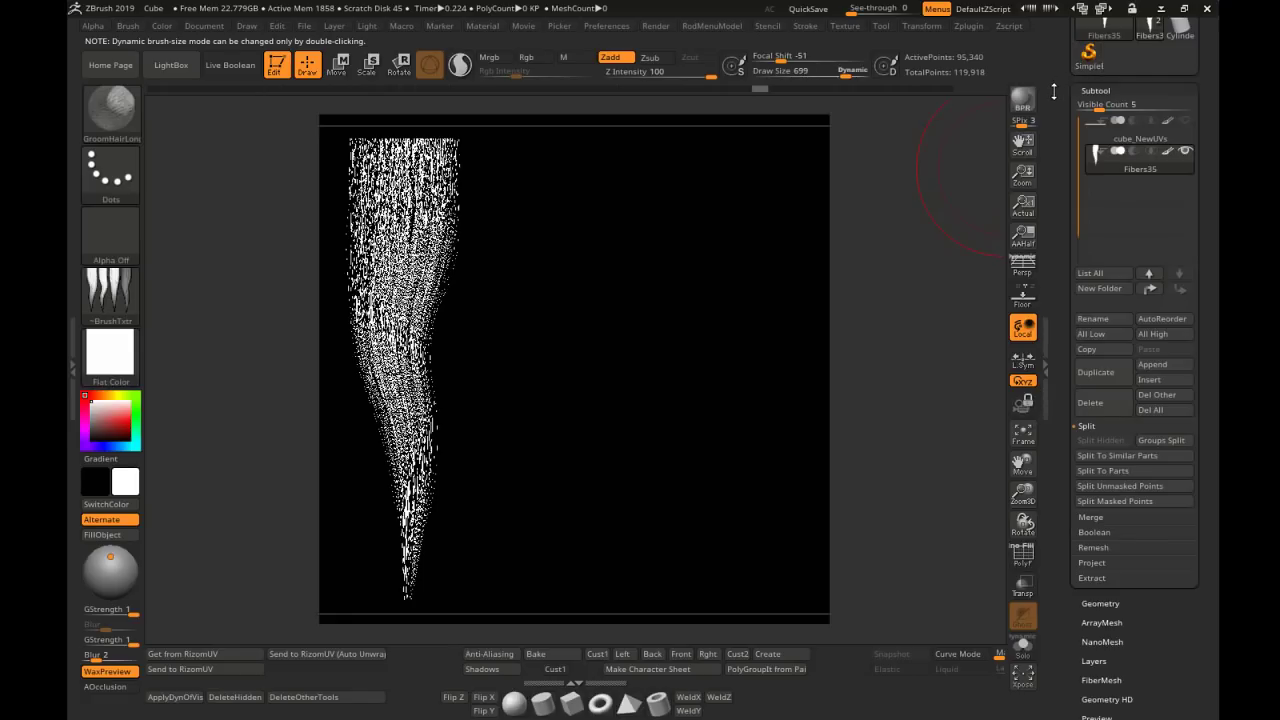
click(1104, 370)
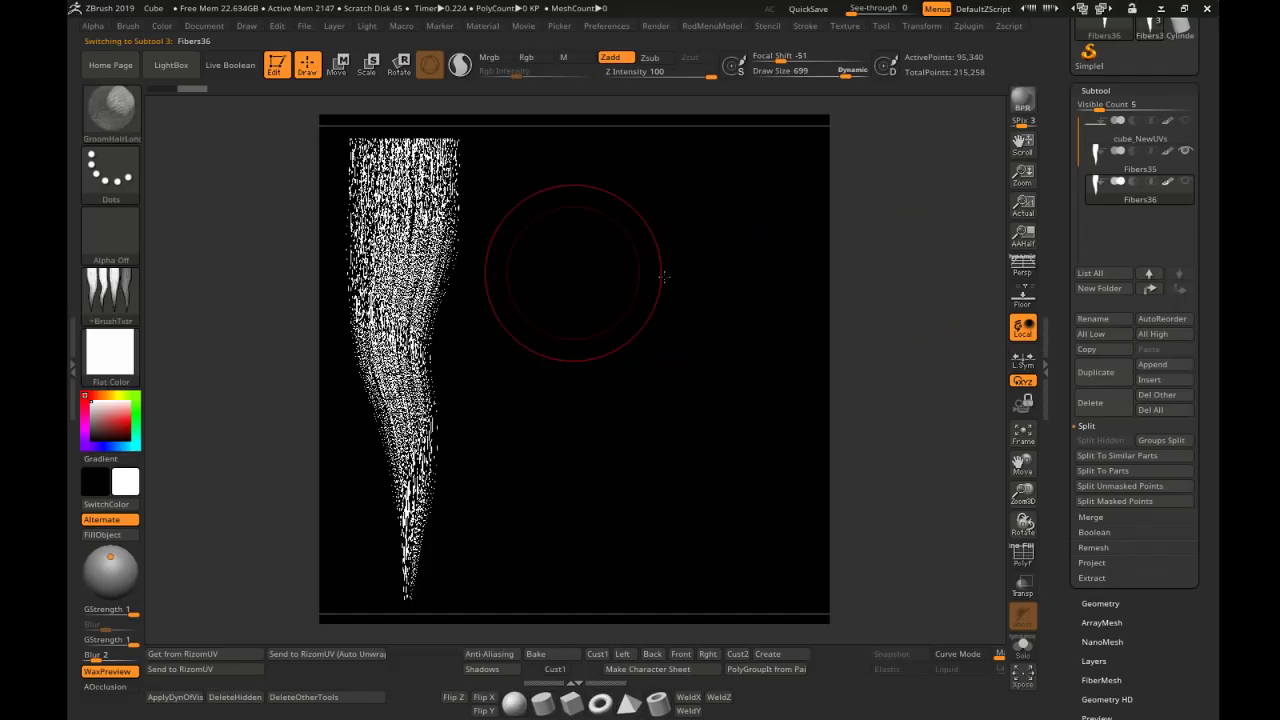
alt+drag(575, 265, 684, 274)
click(1135, 90)
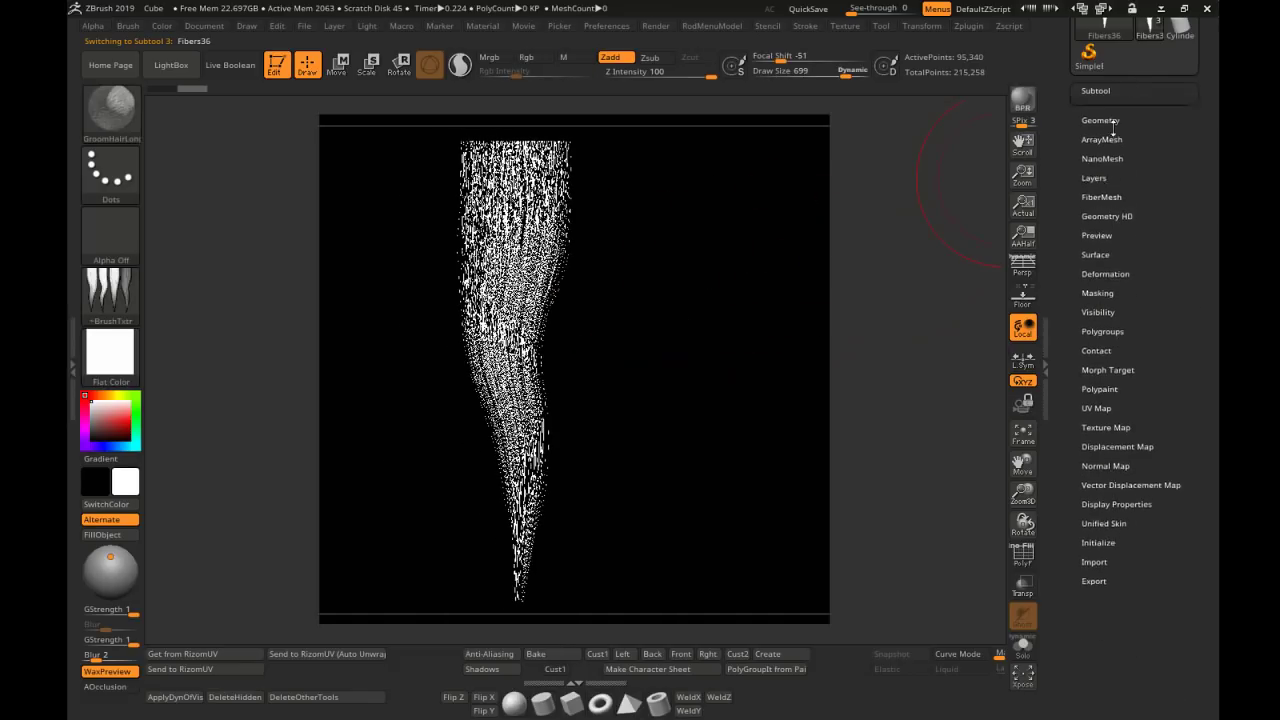